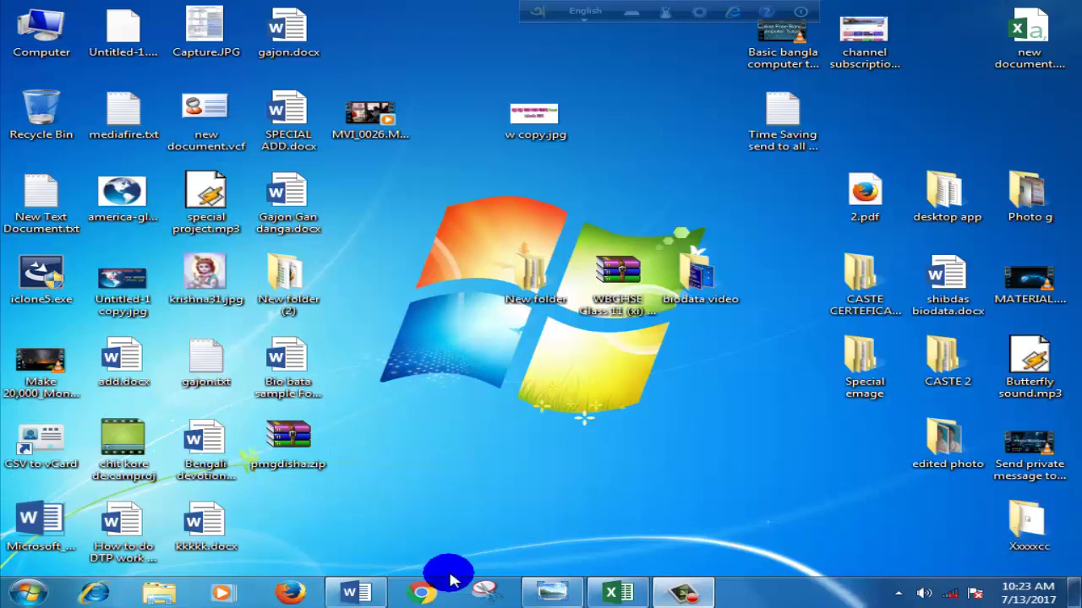
# Bring up the Word 'MS Excel Tutorial in Bengali' title document and close it.
pyautogui.click(365, 596)
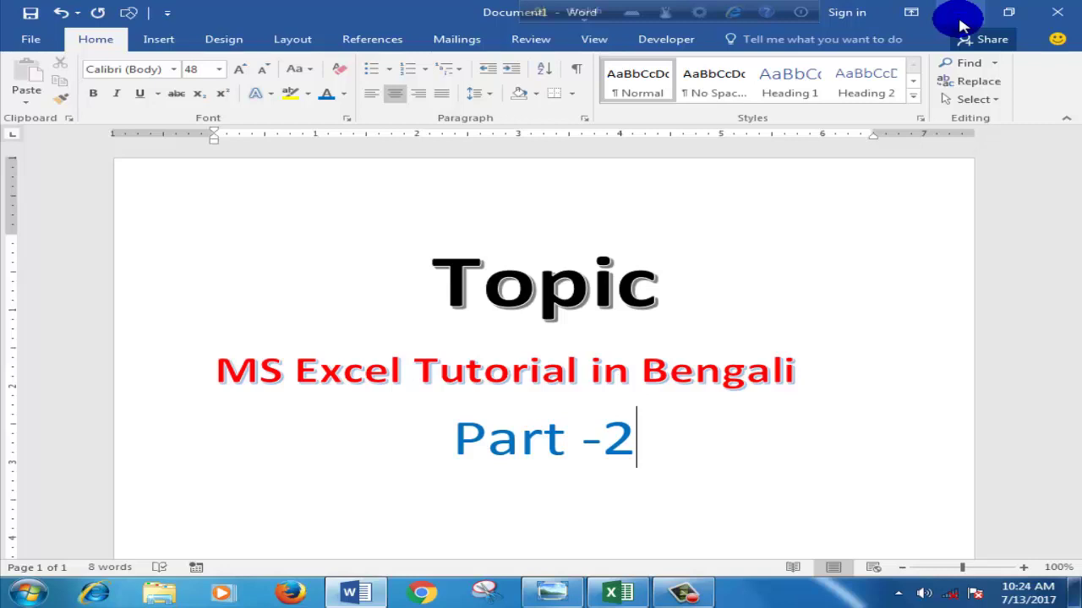
pyautogui.click(1056, 19)
# Discard the Word title document without saving it.
pyautogui.click(542, 326)
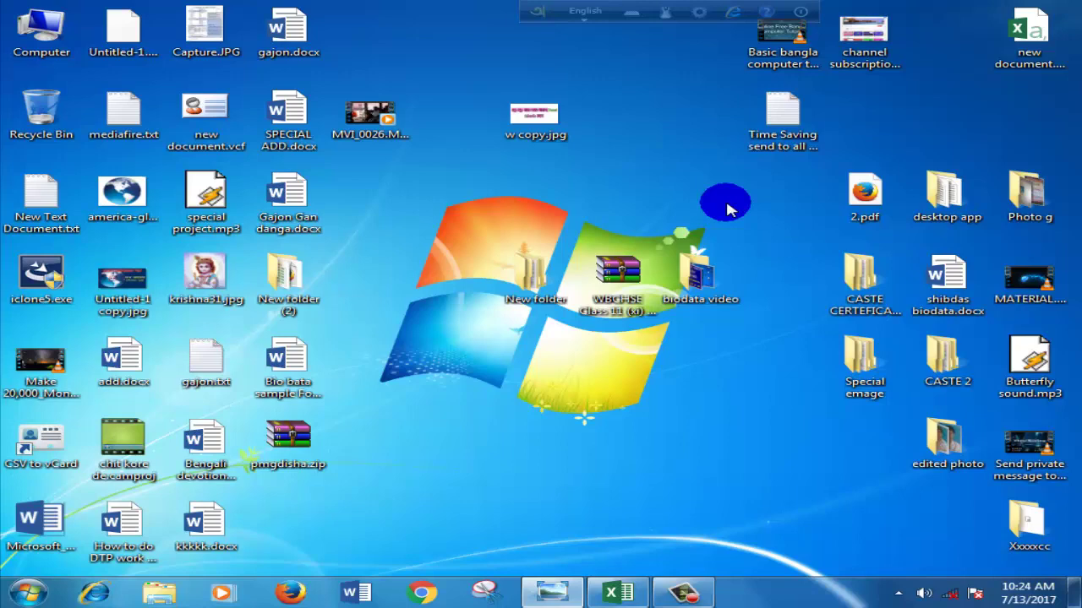
# View the channel subscription image, switch Windows to the Windows 7 Basic colour scheme, then close it.
pyautogui.doubleClick(864, 38)
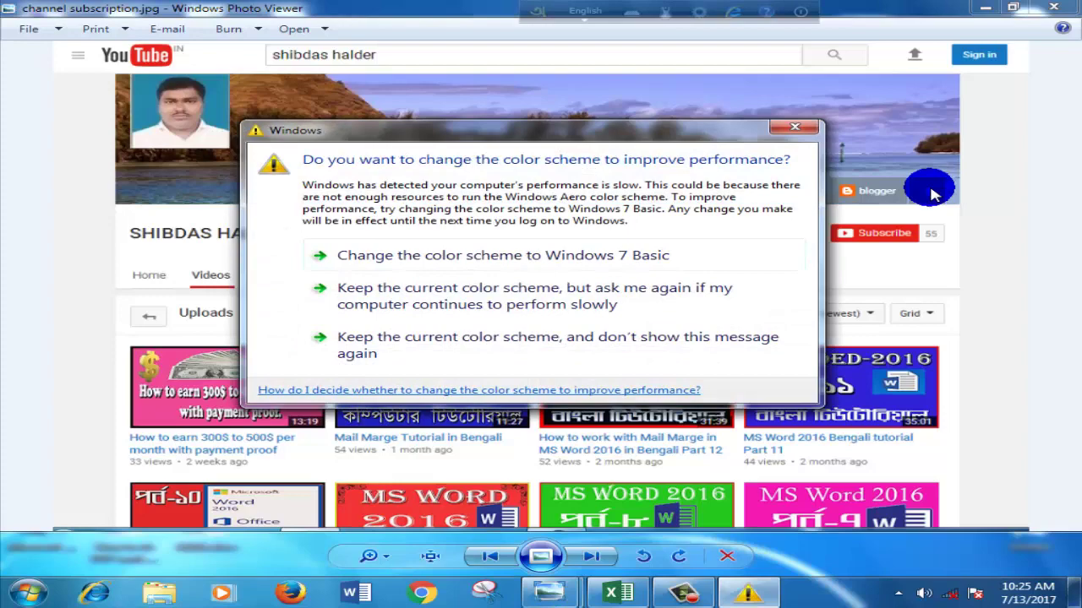
pyautogui.click(499, 266)
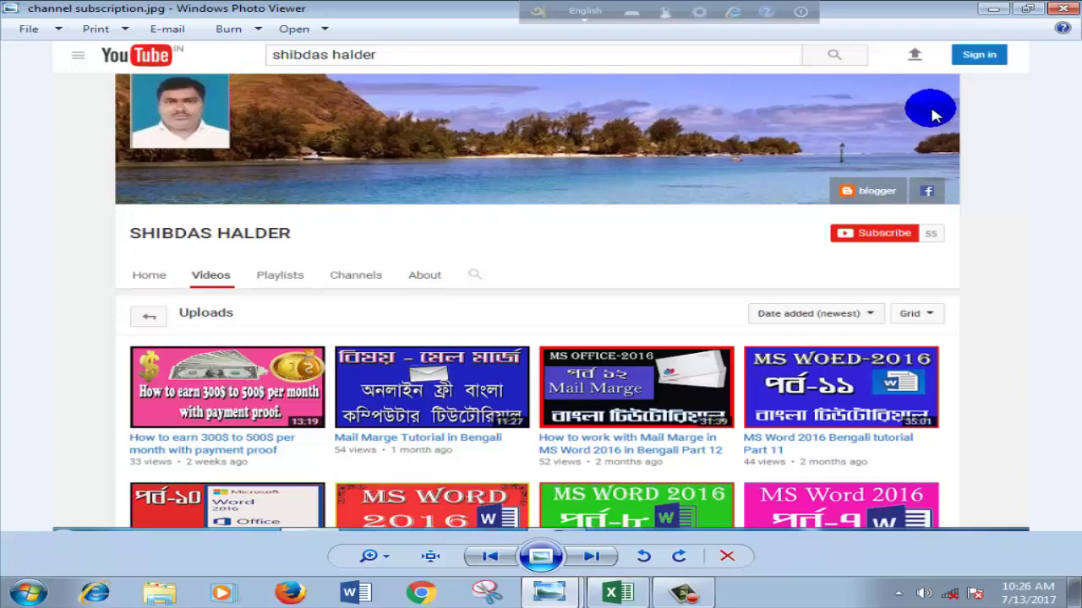
pyautogui.click(1063, 8)
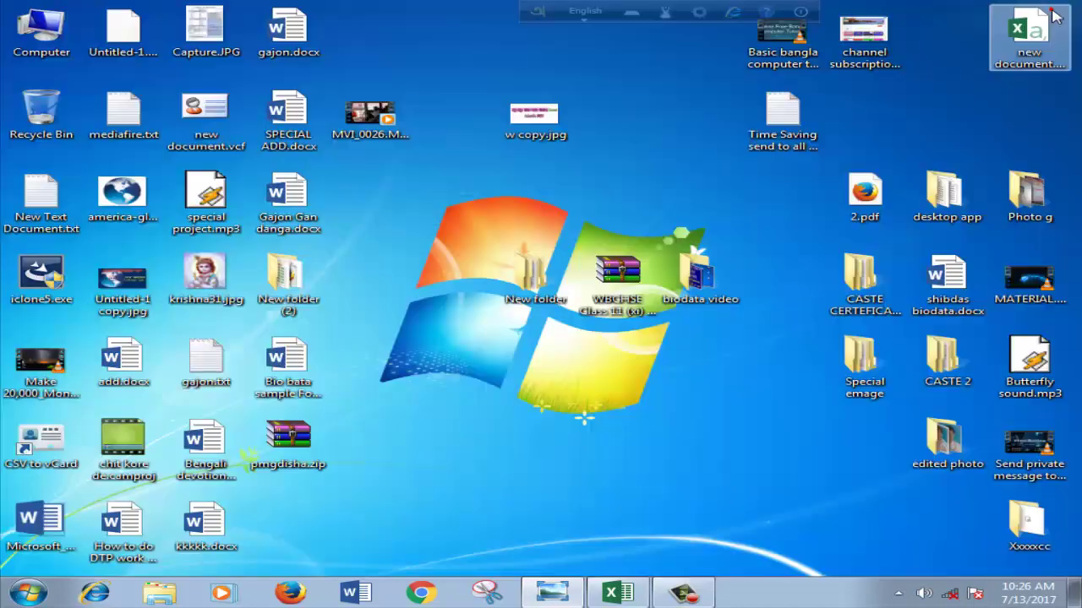
# Close the image viewer, hide the screen recorder panel, and bring Excel's Book1 forward.
pyautogui.click(548, 591)
pyautogui.click(1058, 11)
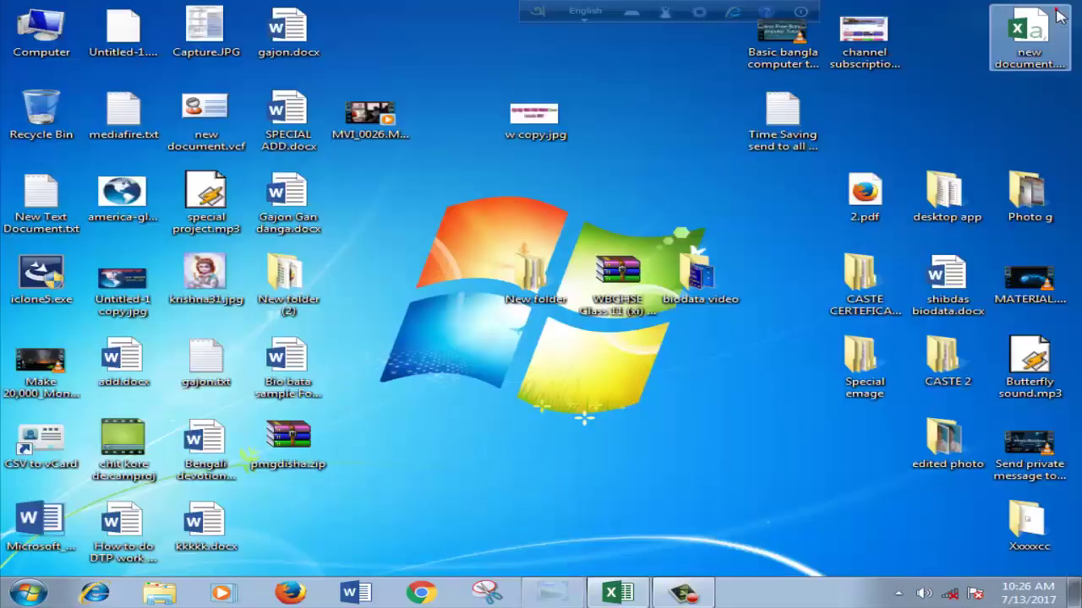
pyautogui.click(621, 593)
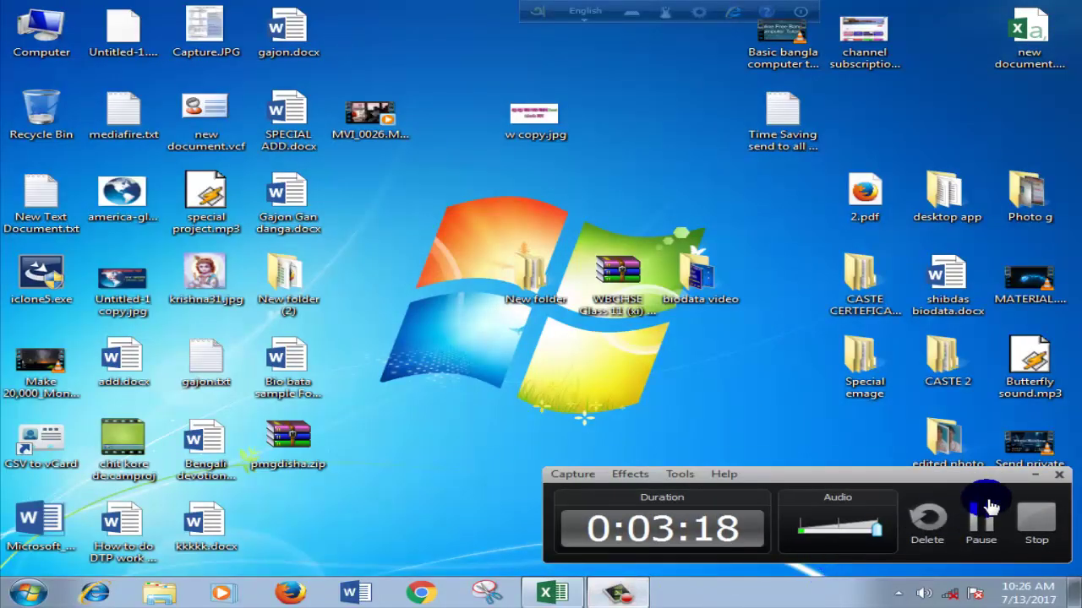
pyautogui.click(1035, 475)
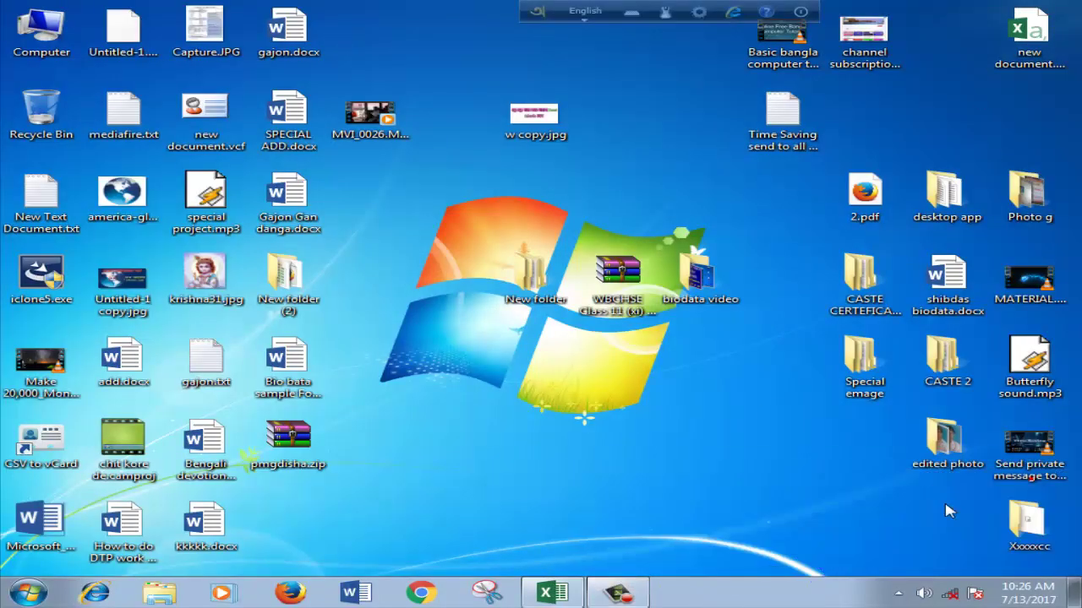
pyautogui.click(554, 594)
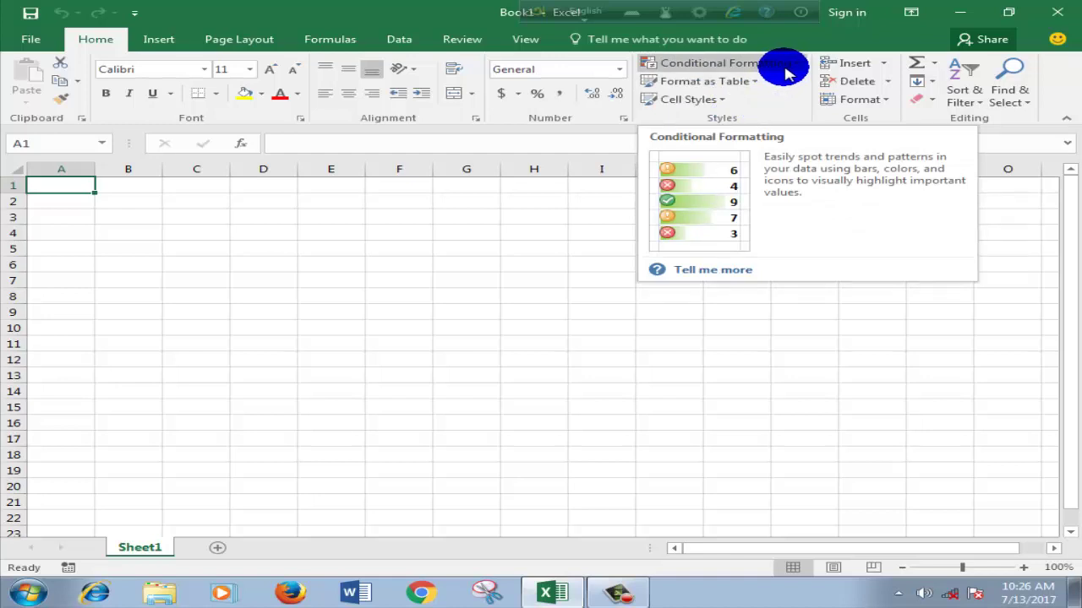
# Enter 12 in cell A1.
pyautogui.click(177, 308)
pyautogui.click(70, 192)
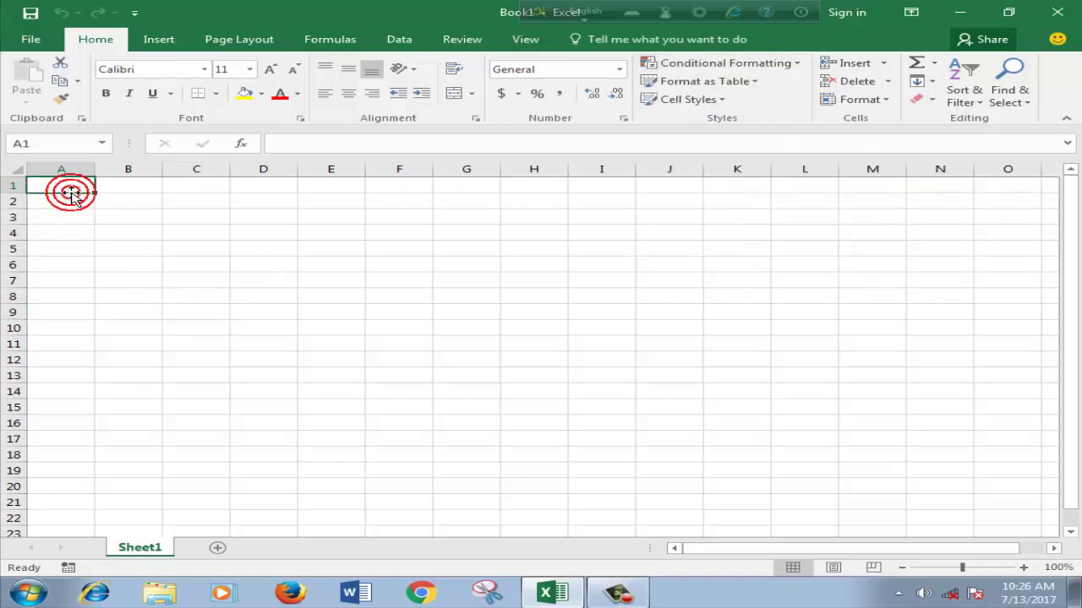
pyautogui.write('12')
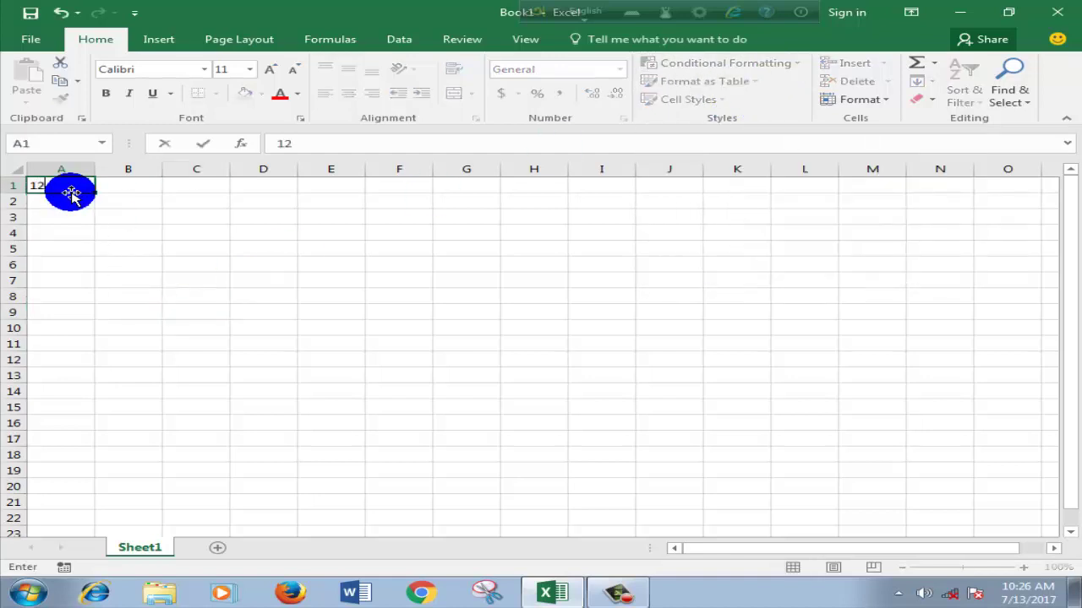
pyautogui.press('Return')
pyautogui.click(152, 250)
pyautogui.click(69, 189)
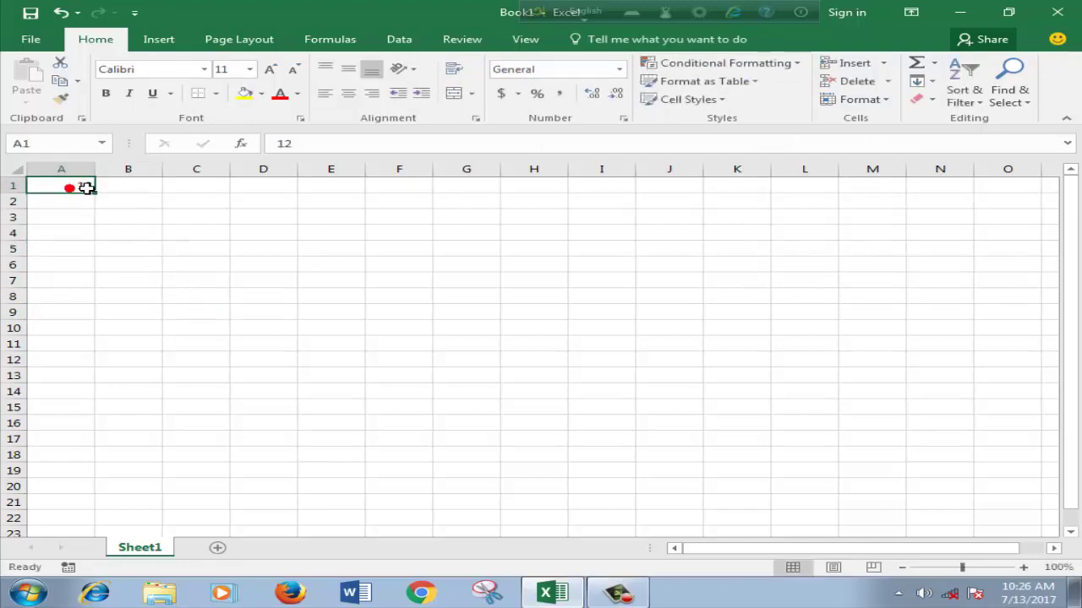
# Fill A1:A15 as a series from 12 to 26 and select the range.
pyautogui.moveTo(92, 192); pyautogui.dragTo(76, 408)
pyautogui.click(109, 424)
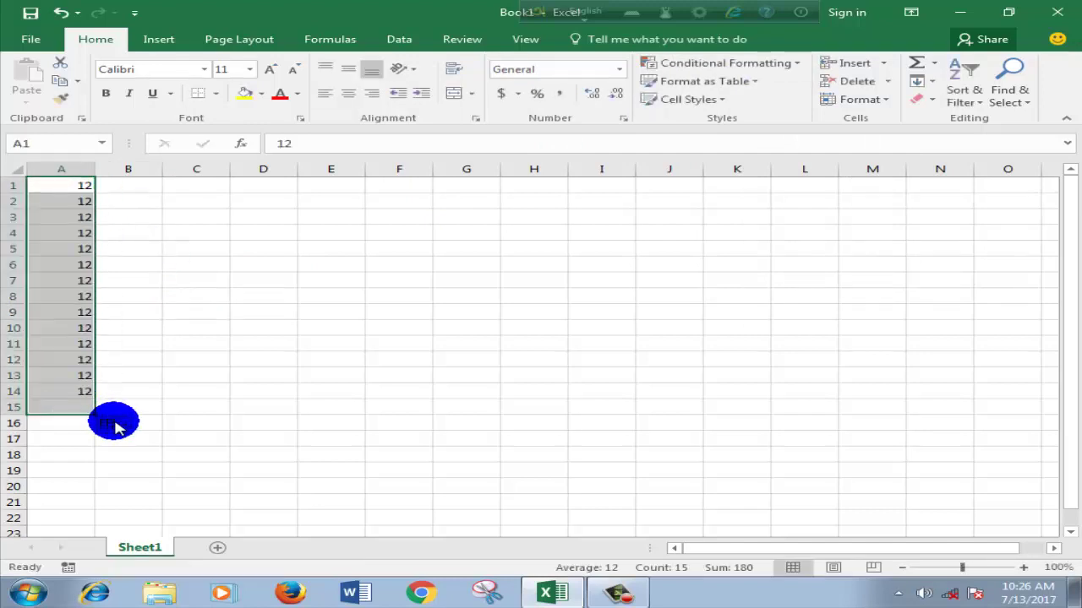
pyautogui.click(128, 444)
pyautogui.click(136, 460)
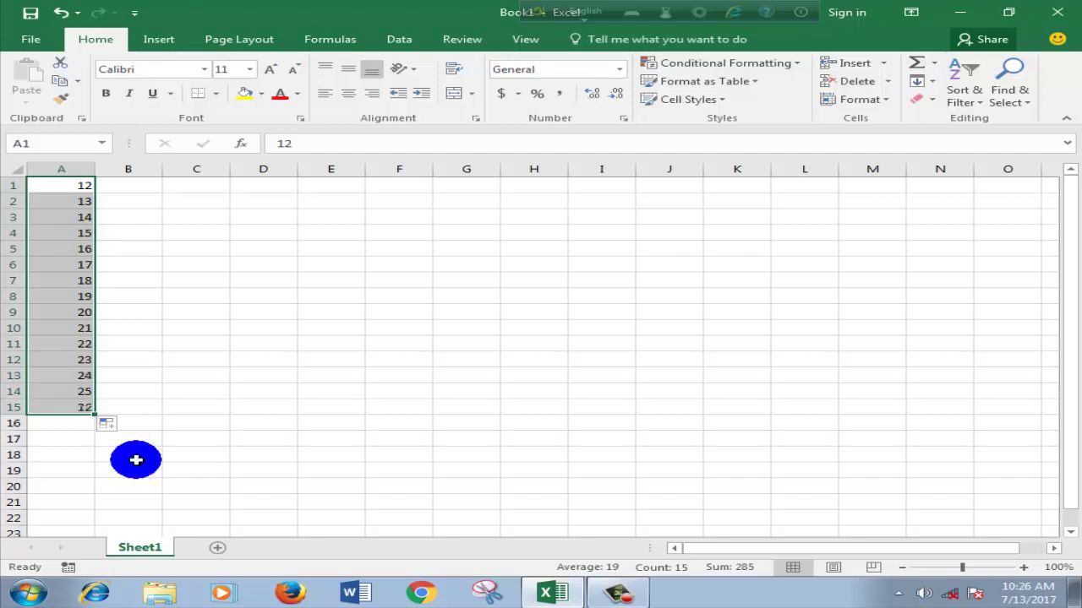
pyautogui.click(138, 460)
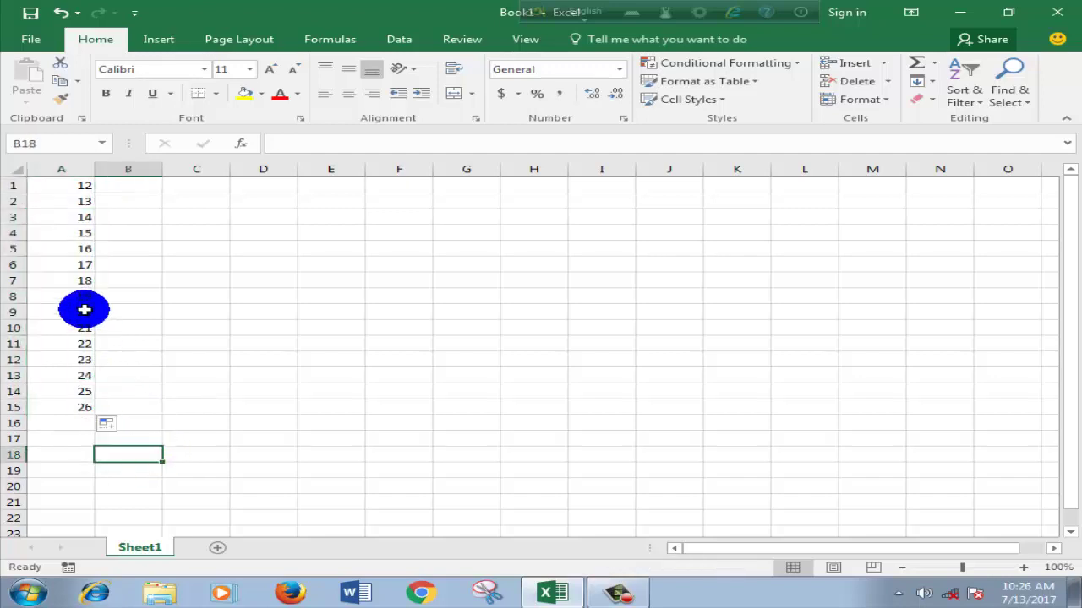
pyautogui.moveTo(74, 189); pyautogui.dragTo(72, 414)
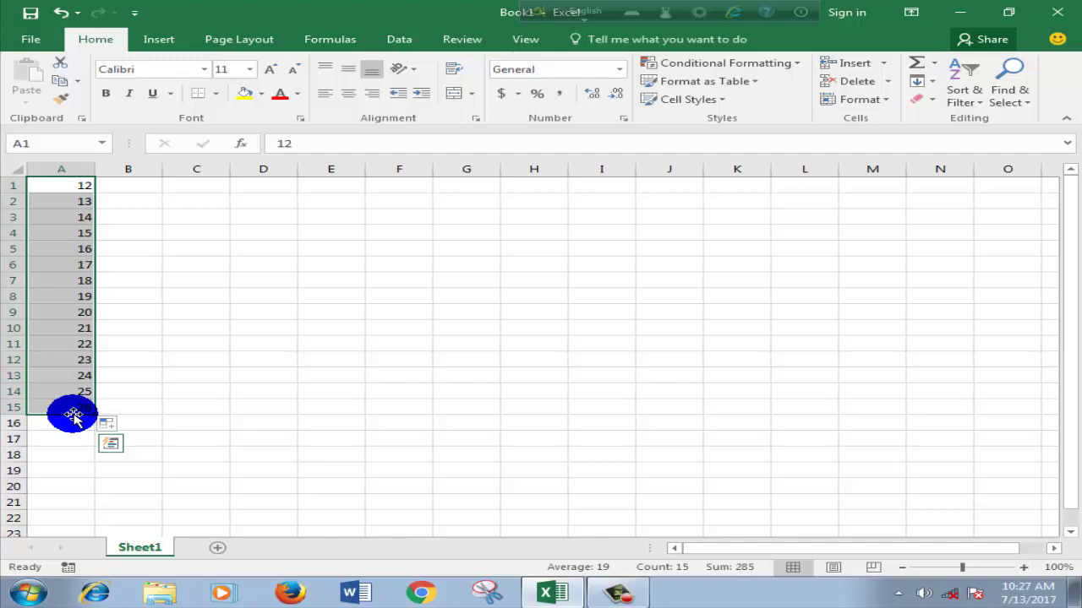
# Highlight cells in A1:A15 greater than 15 with light red fill and dark red text.
pyautogui.click(798, 64)
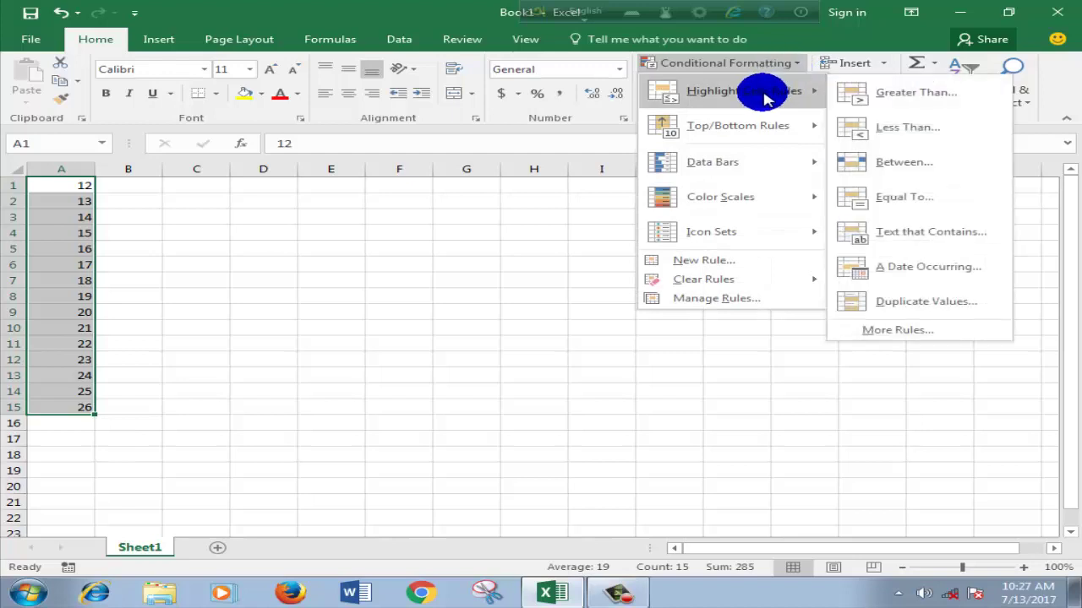
pyautogui.click(845, 93)
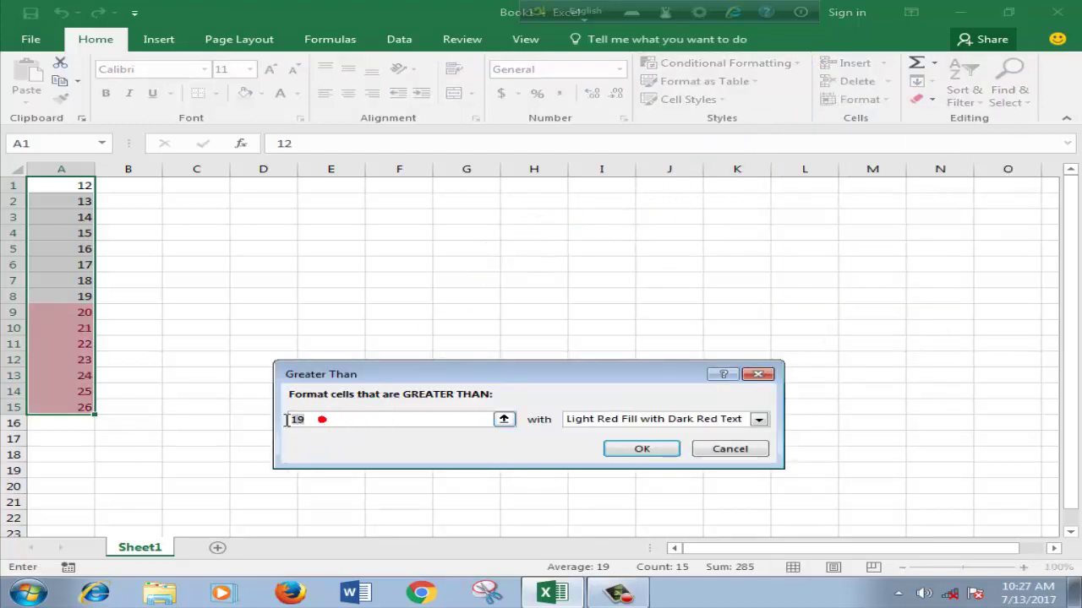
pyautogui.write('1')
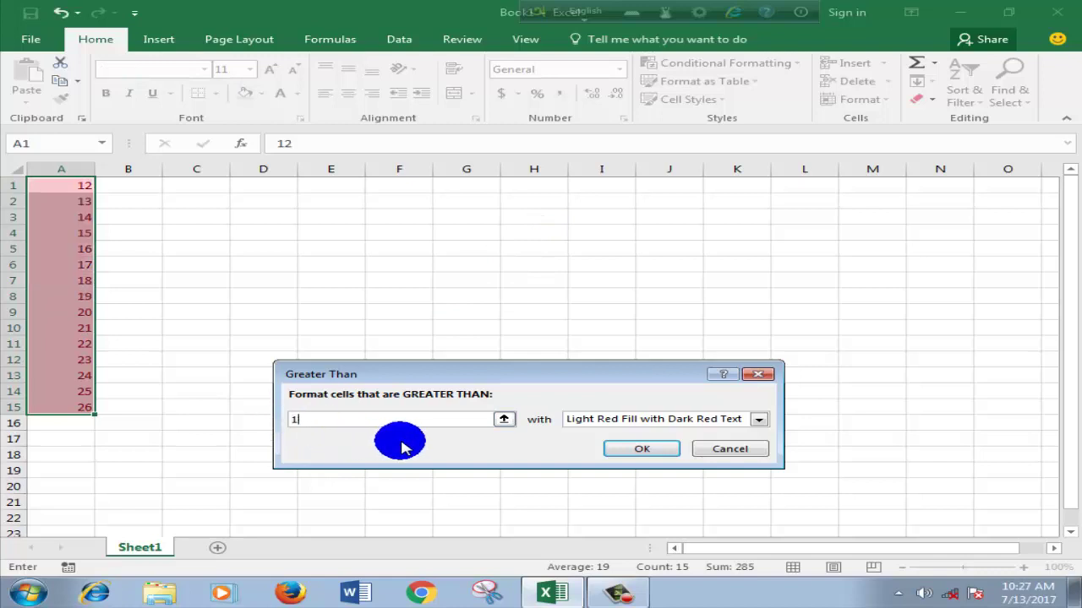
pyautogui.write('5')
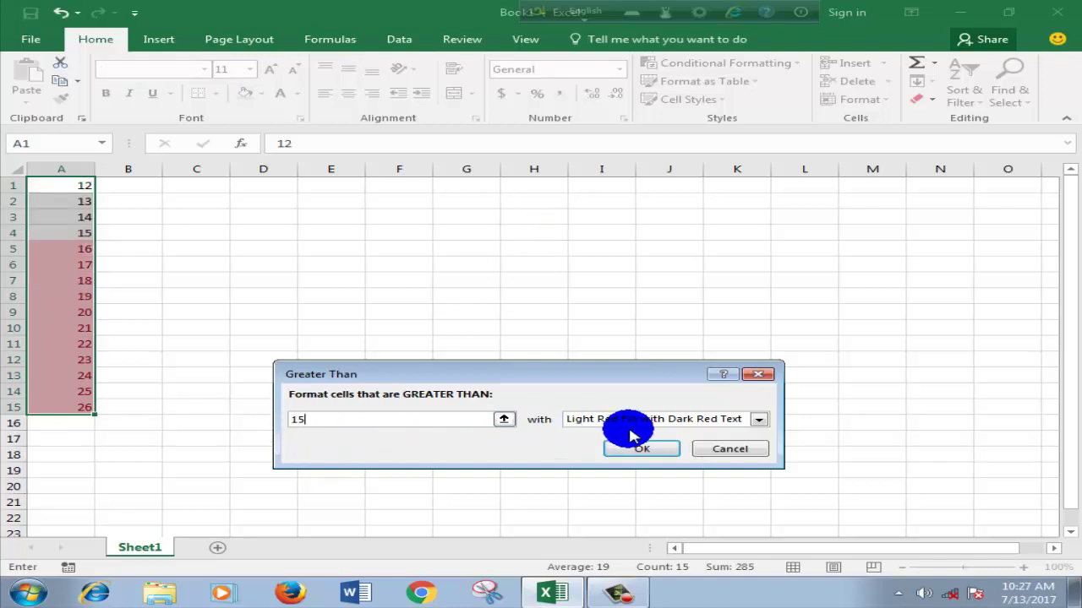
pyautogui.click(643, 454)
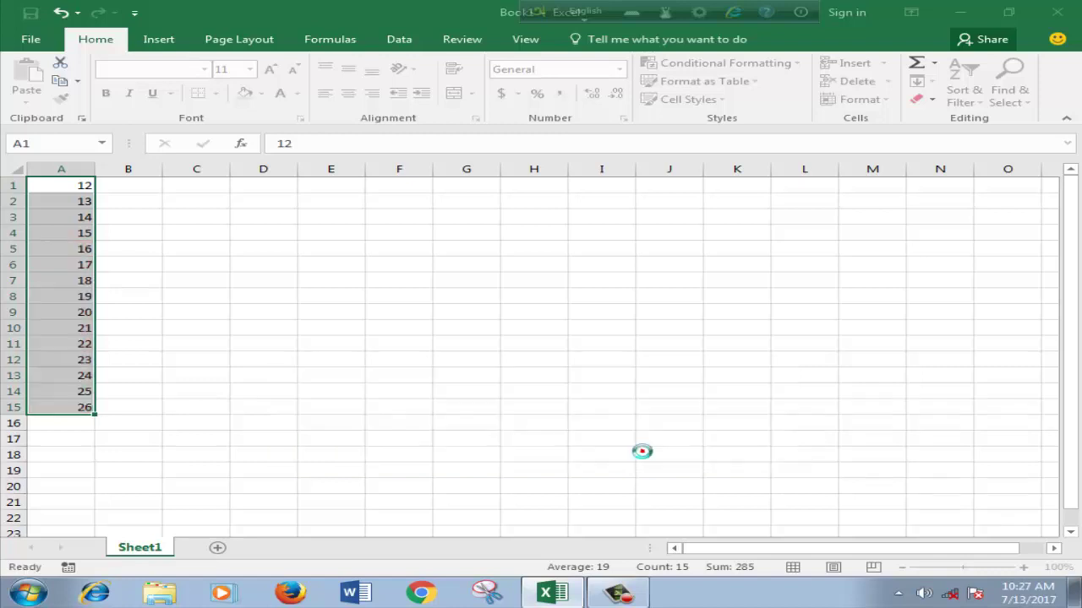
pyautogui.click(464, 439)
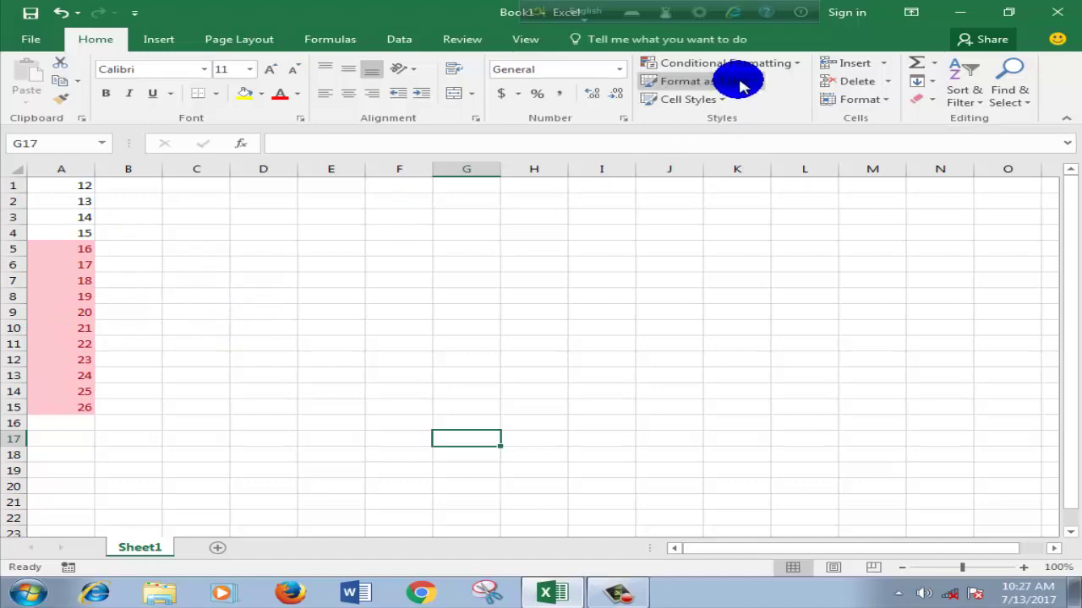
pyautogui.moveTo(136, 186); pyautogui.dragTo(196, 249)
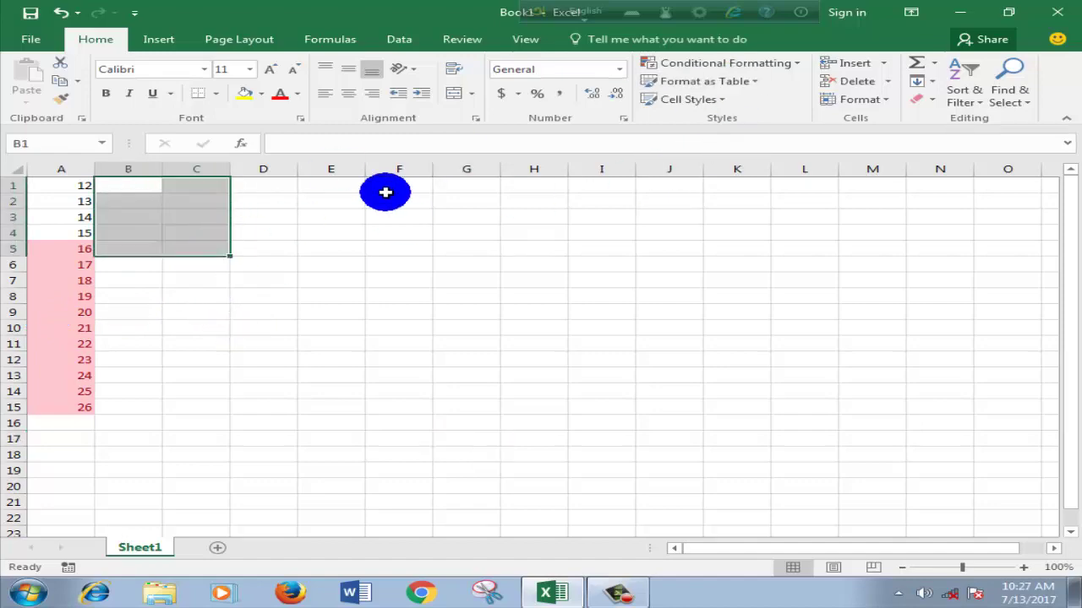
pyautogui.click(756, 82)
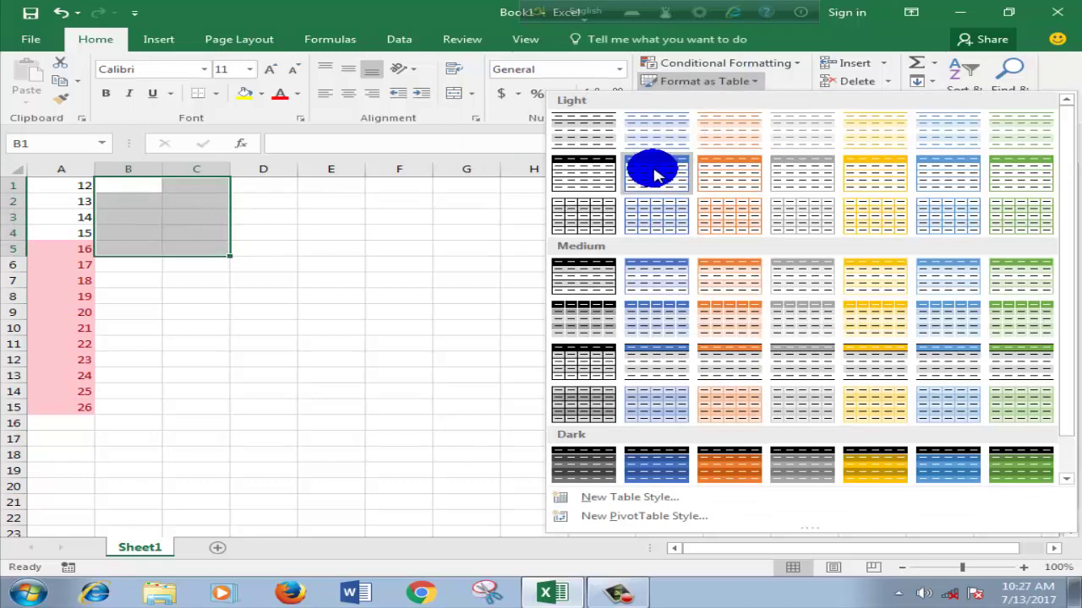
pyautogui.click(651, 166)
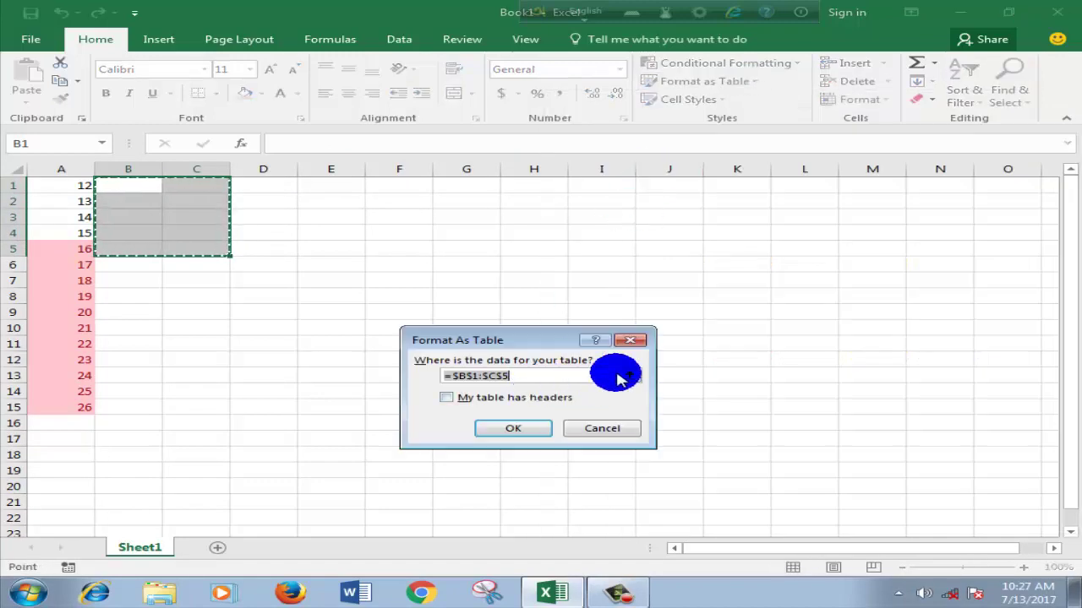
pyautogui.click(630, 340)
pyautogui.click(384, 310)
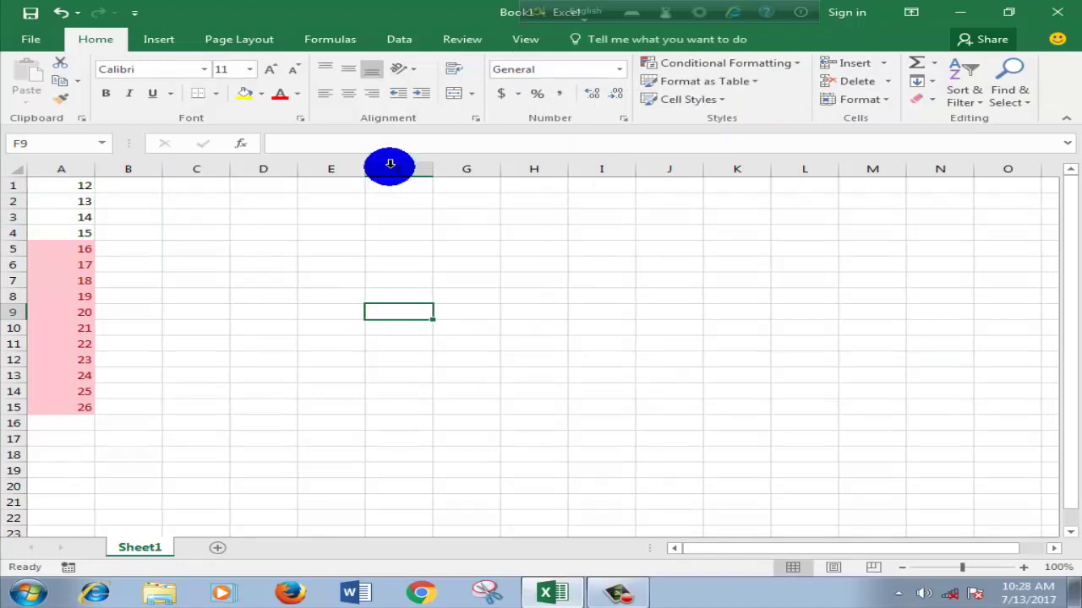
pyautogui.moveTo(125, 190)
pyautogui.mouseDown()
pyautogui.moveTo(192, 267)
pyautogui.moveTo(759, 380)
pyautogui.mouseUp()
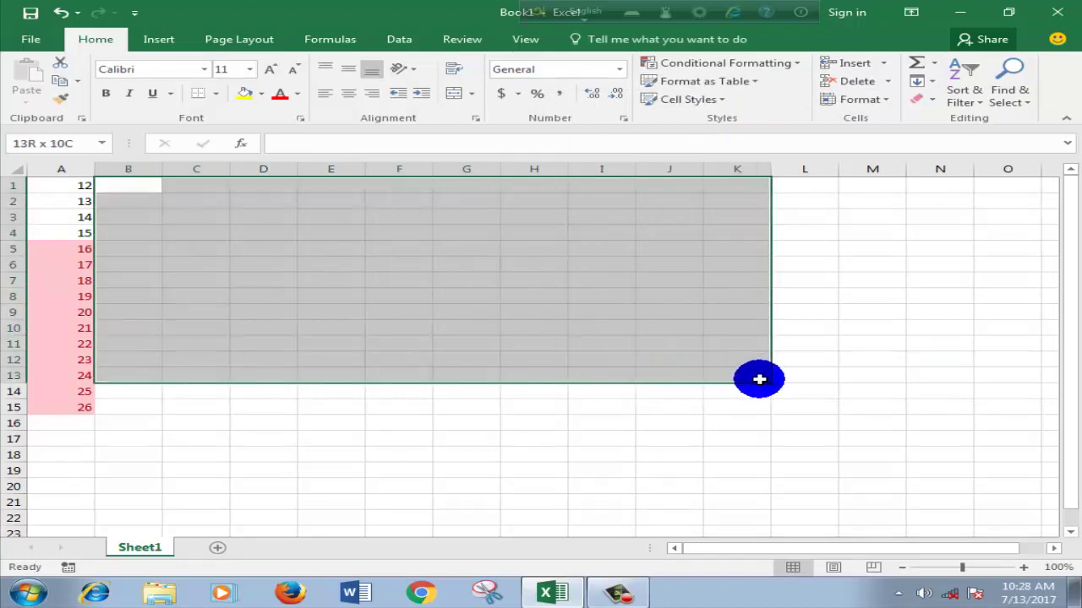
pyautogui.click(718, 103)
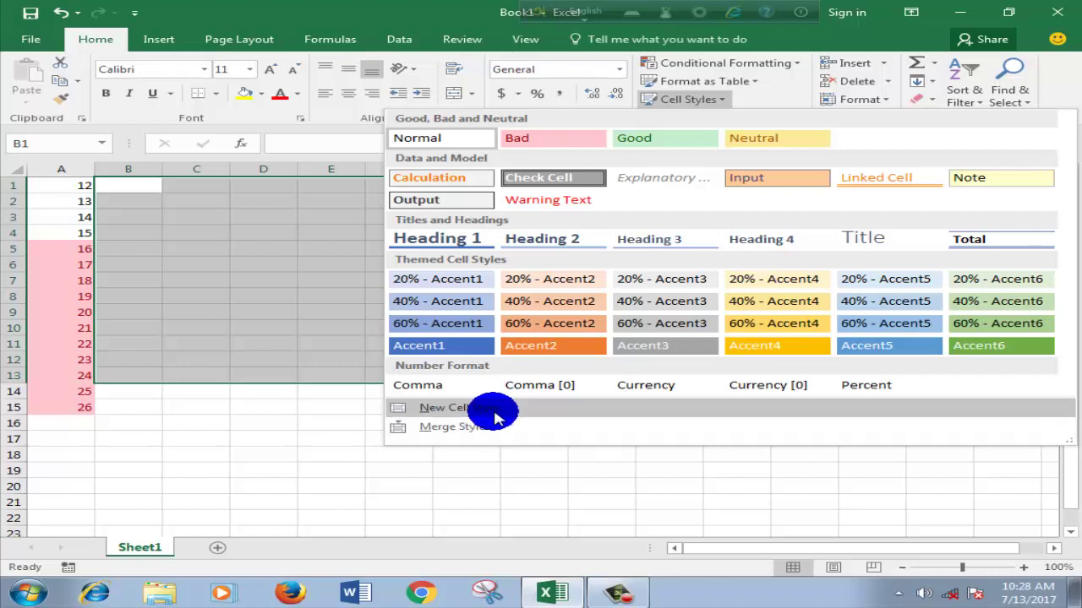
pyautogui.click(854, 297)
pyautogui.click(853, 296)
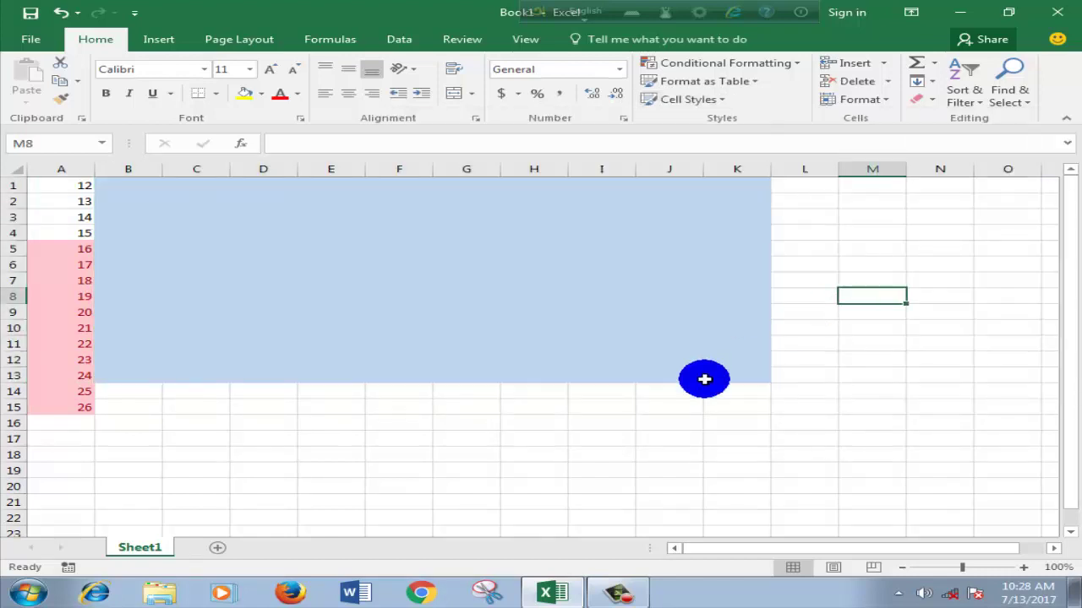
pyautogui.click(676, 406)
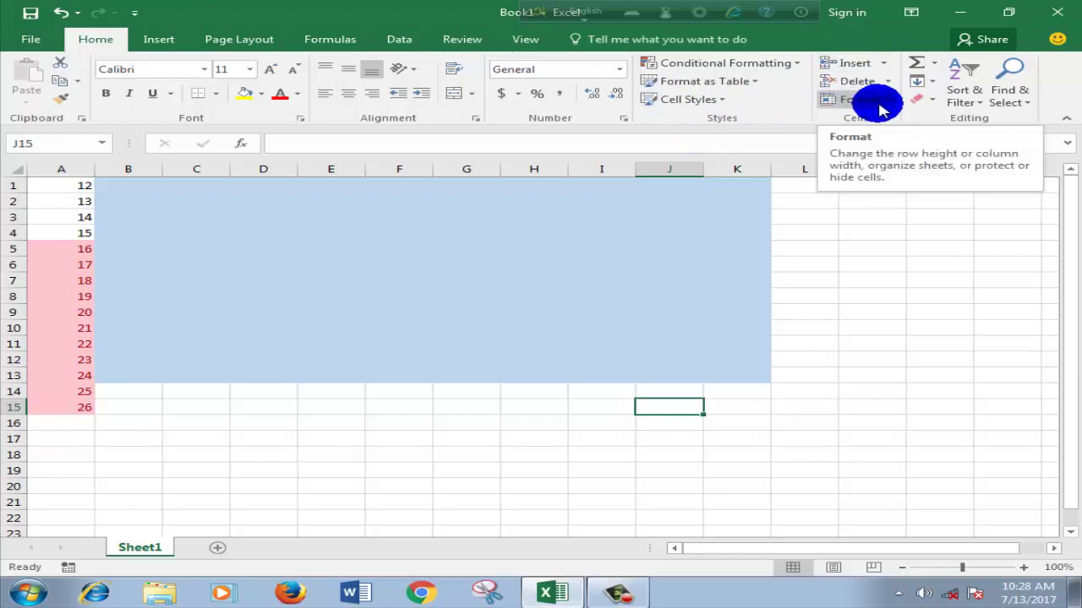
# Undo the blue fill and pink highlighting, then enter 'red' in A1.
pyautogui.hotkey('ctrl', 'z')
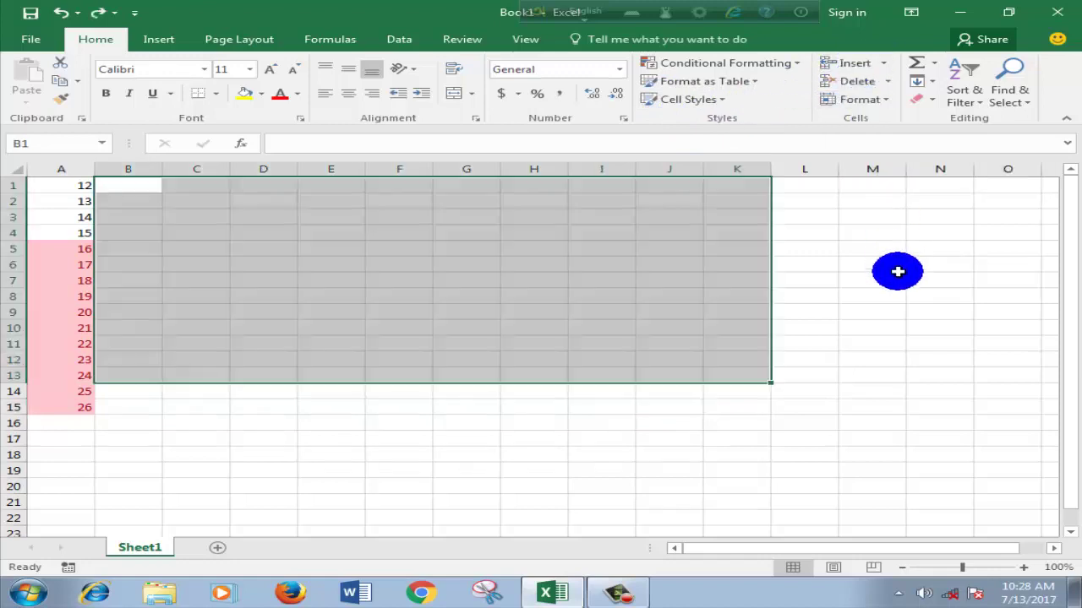
pyautogui.hotkey('ctrl', 'z')
pyautogui.hotkey('ctrl', 'z')
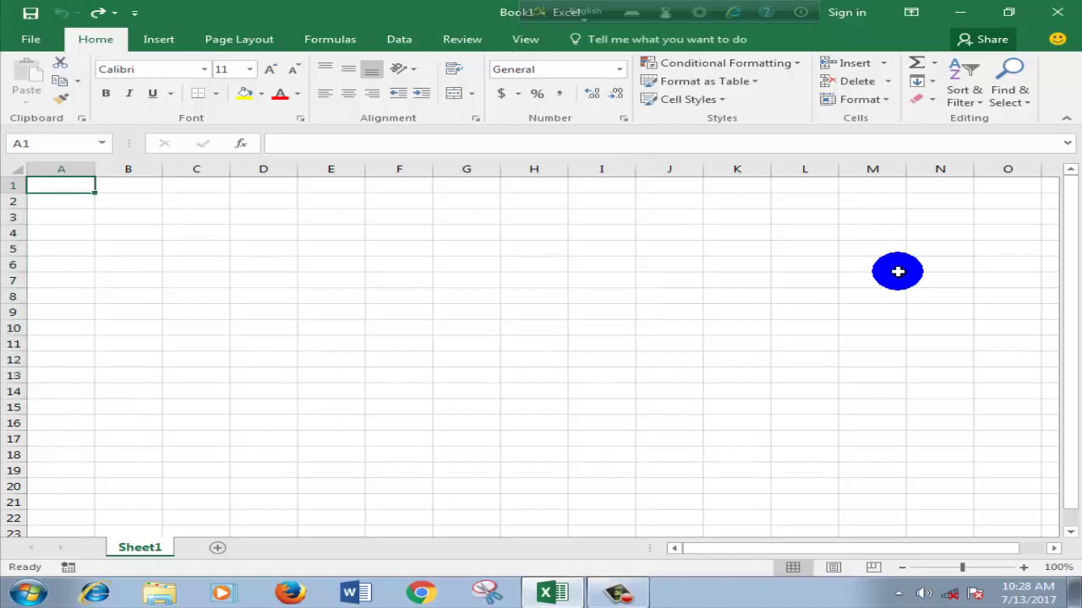
pyautogui.click(898, 271)
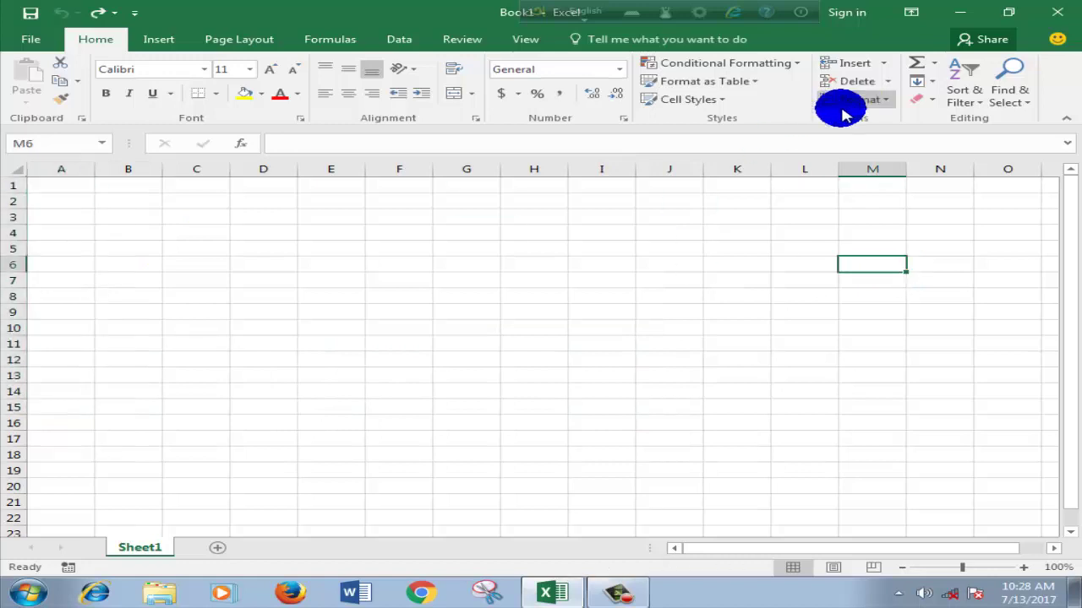
pyautogui.click(74, 188)
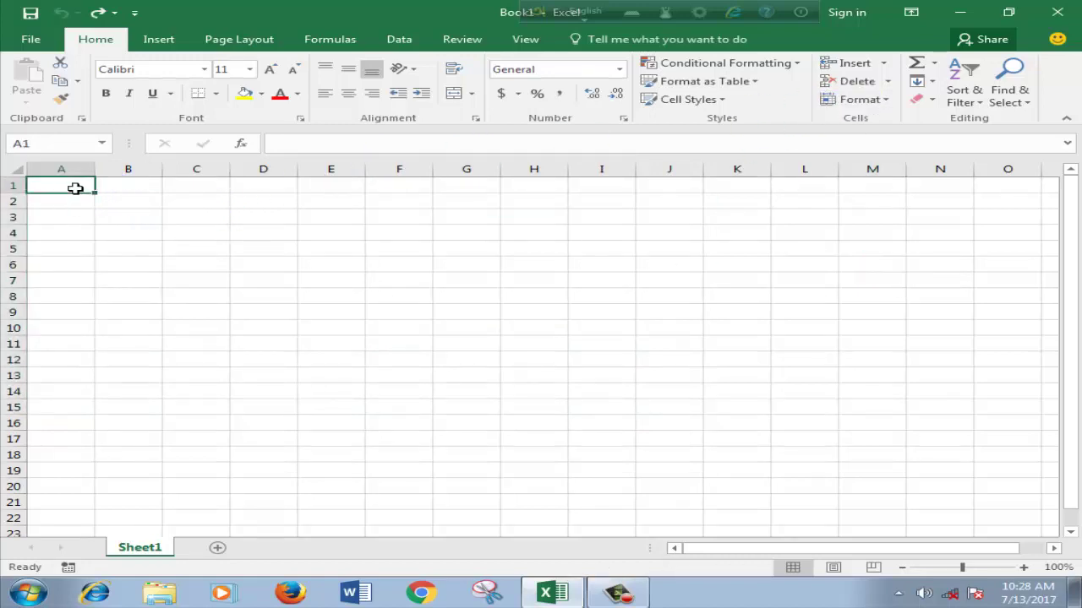
pyautogui.write('red')
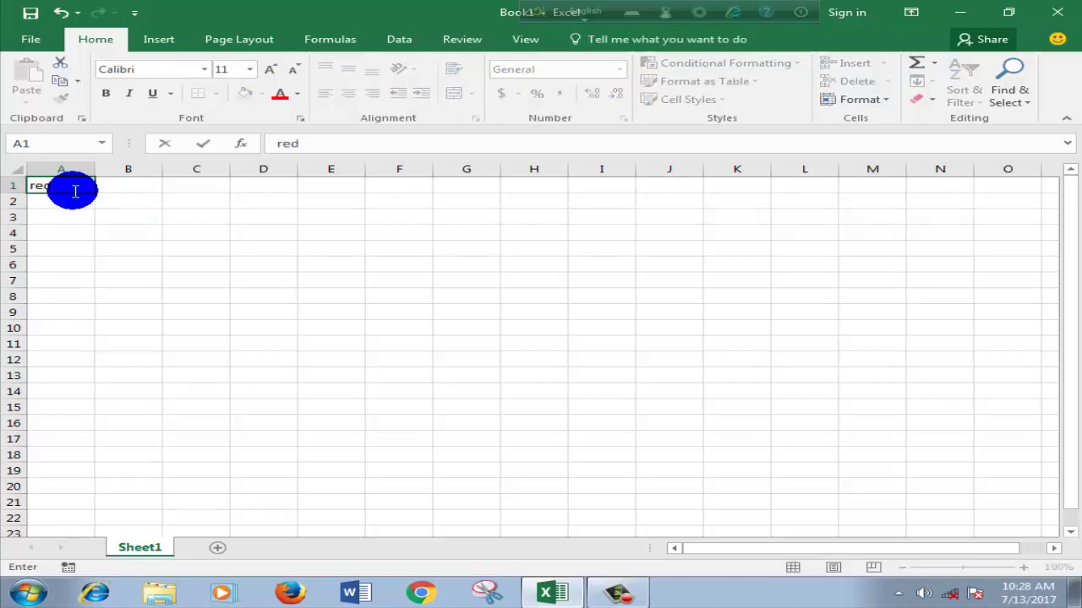
pyautogui.click(101, 220)
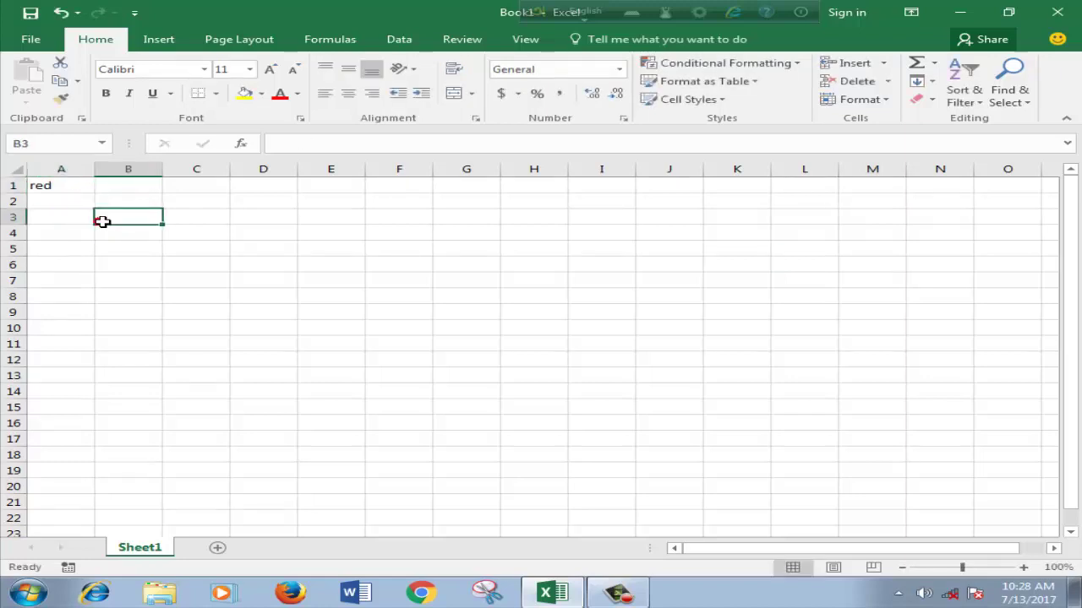
pyautogui.click(48, 185)
pyautogui.click(145, 215)
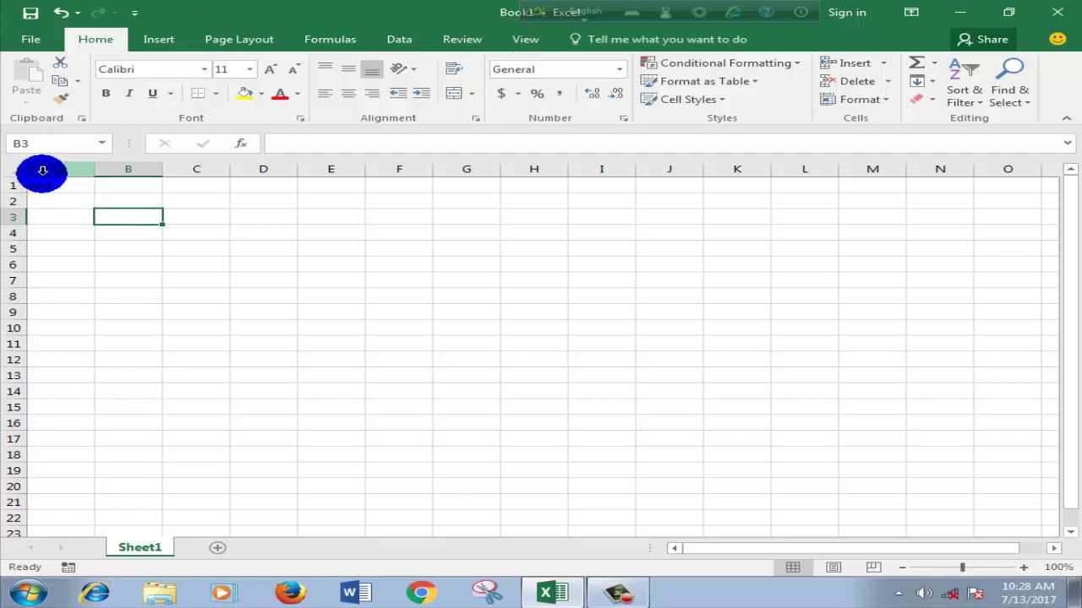
# Insert a blank column before column A so 'red' moves to B1.
pyautogui.click(45, 168)
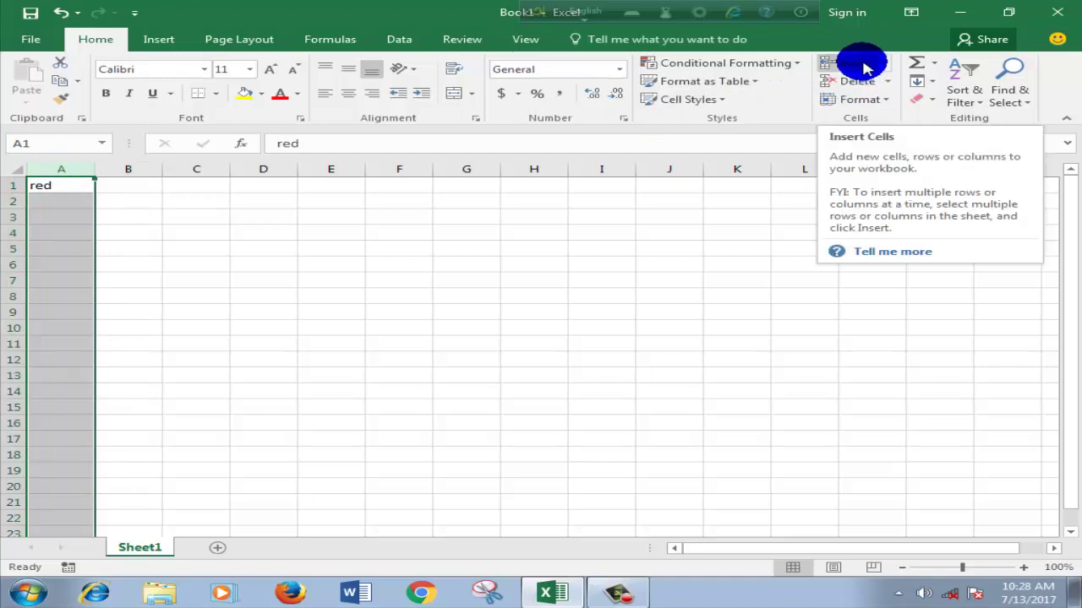
pyautogui.click(864, 67)
pyautogui.click(203, 264)
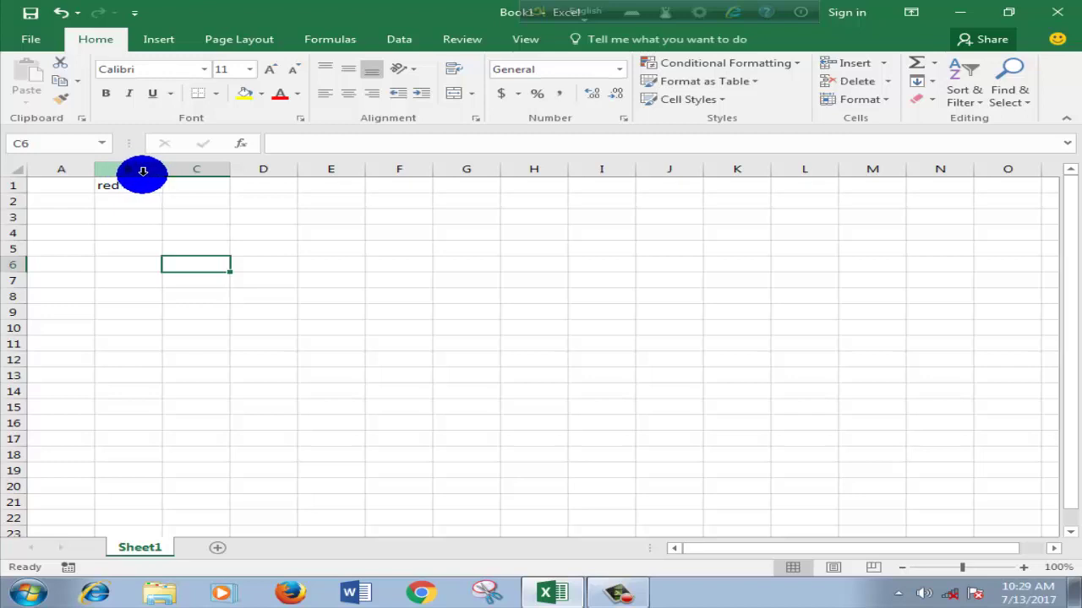
# Enter 'cat' in cell C1.
pyautogui.click(195, 169)
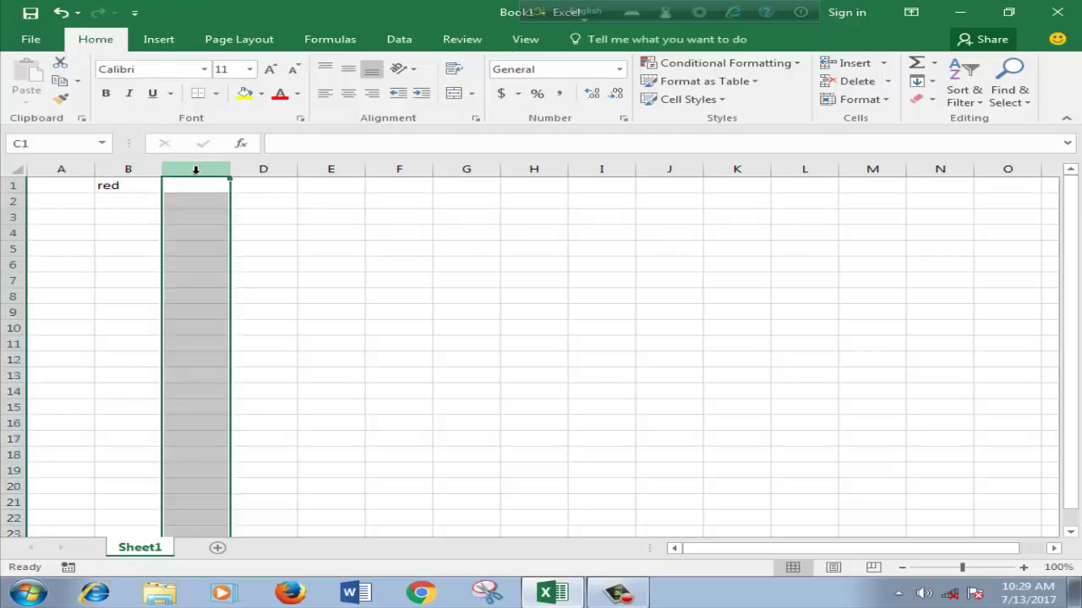
pyautogui.click(334, 230)
pyautogui.click(196, 187)
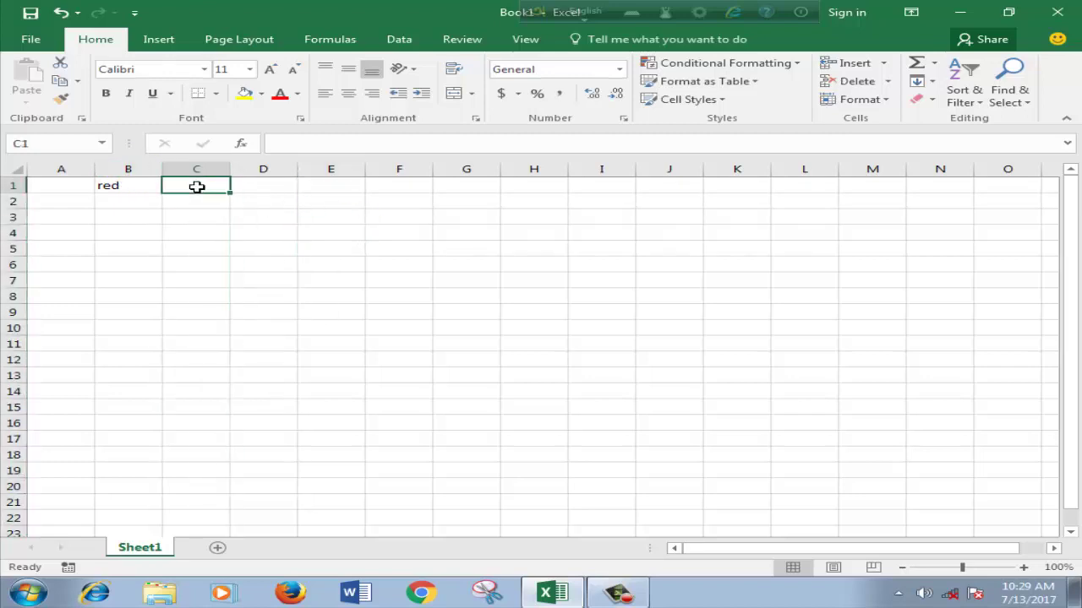
pyautogui.write('cat')
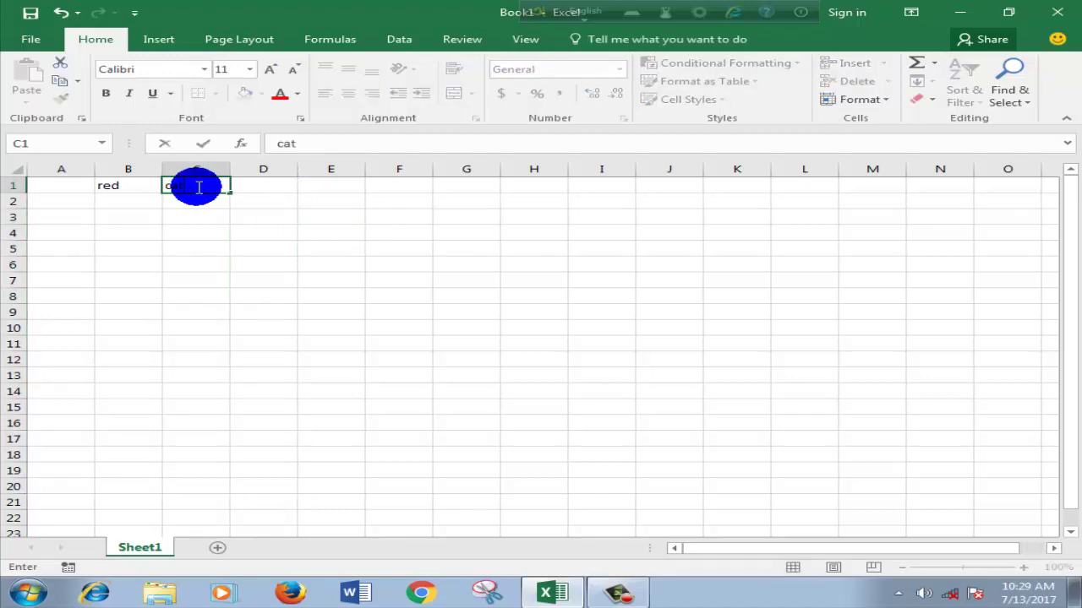
pyautogui.click(279, 232)
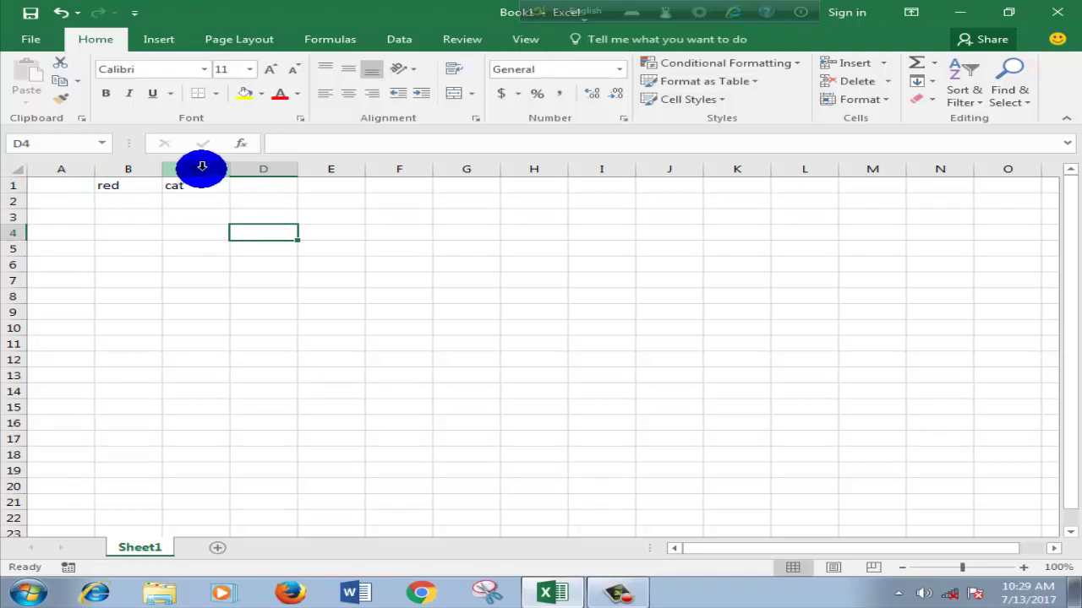
# Insert two blank columns before 'cat' so it ends up in E1.
pyautogui.click(202, 166)
pyautogui.click(837, 68)
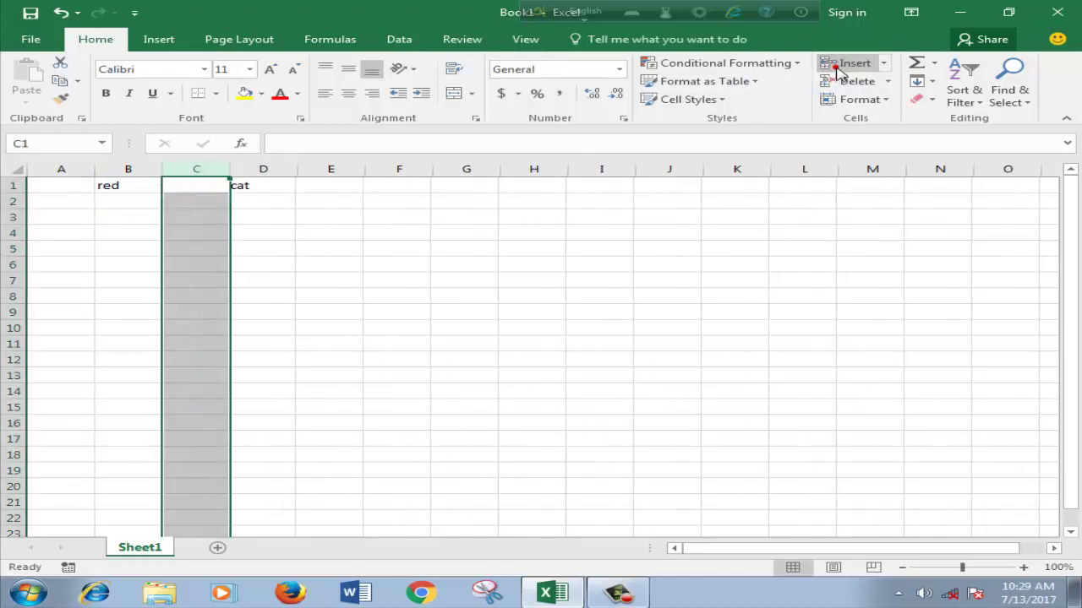
pyautogui.click(263, 296)
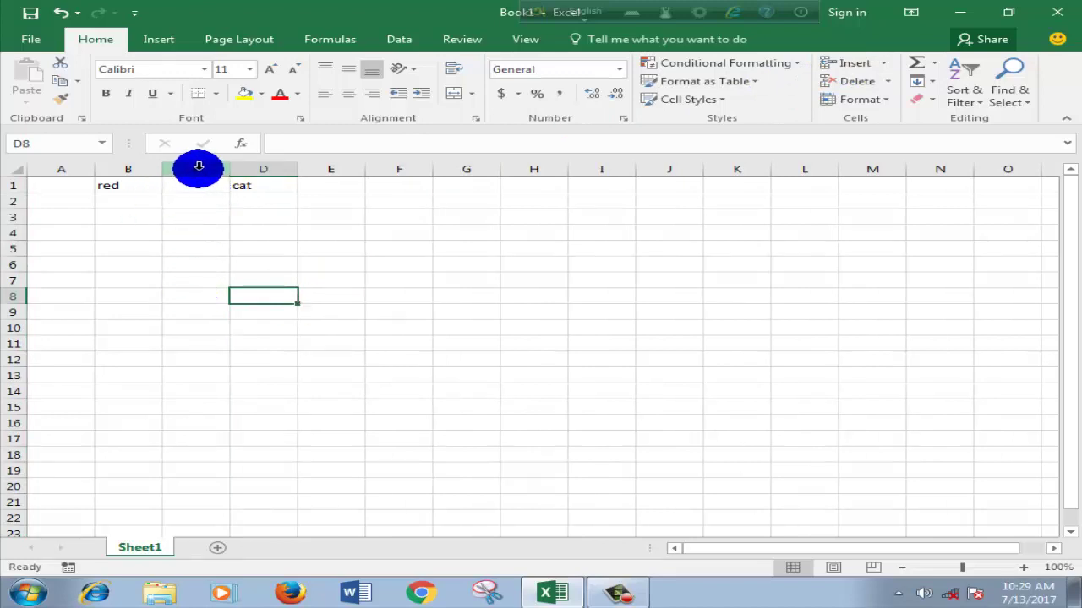
pyautogui.click(241, 165)
pyautogui.rightClick(241, 165)
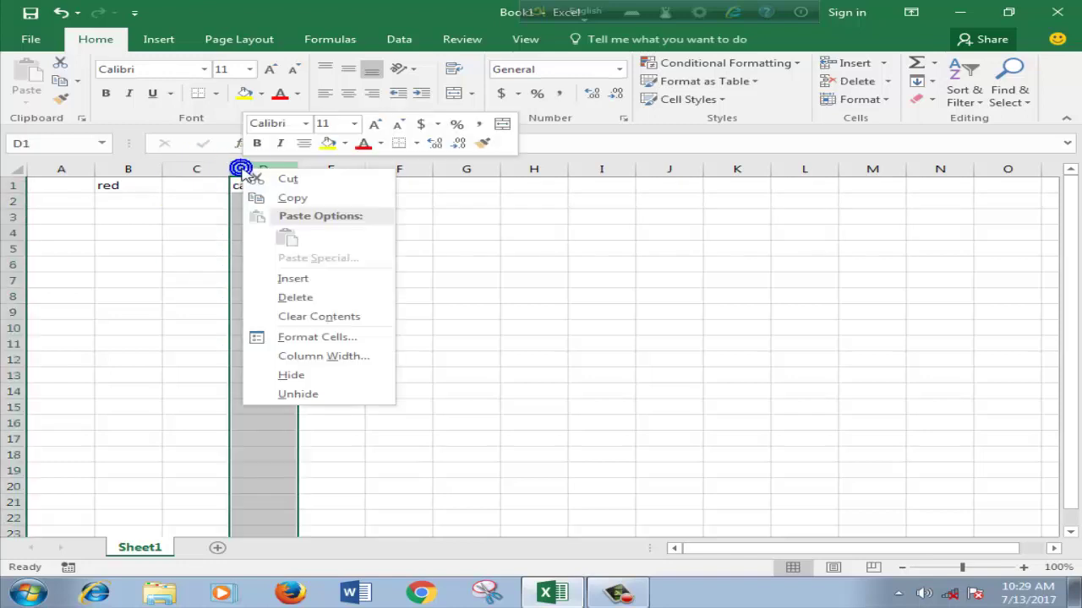
pyautogui.click(295, 273)
pyautogui.moveTo(297, 275); pyautogui.dragTo(328, 274)
pyautogui.click(374, 280)
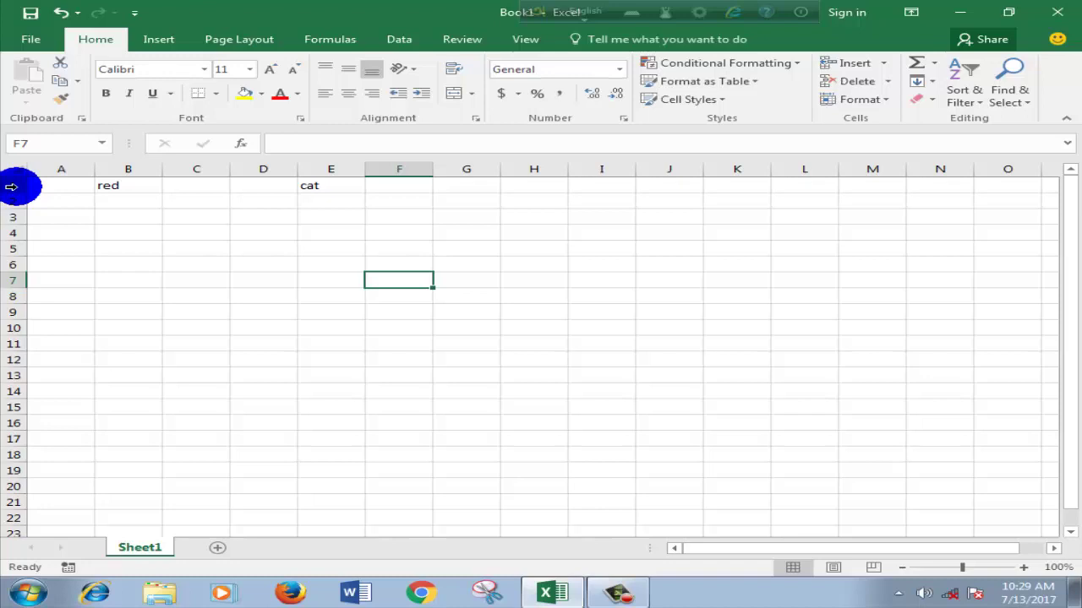
pyautogui.click(11, 186)
pyautogui.click(128, 216)
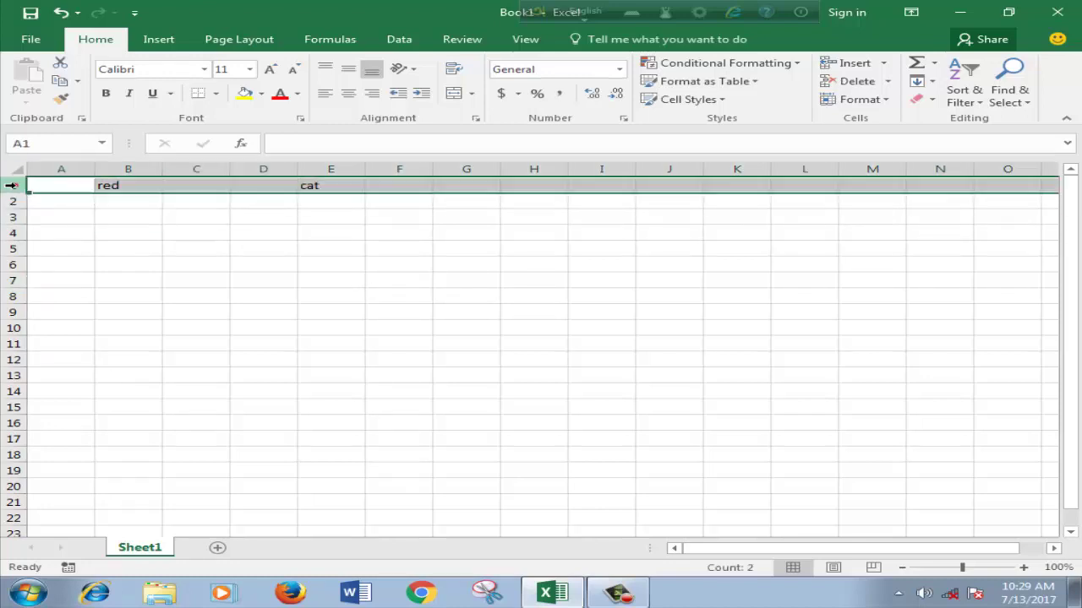
# Insert then delete a blank row 1, and delete the empty column A.
pyautogui.click(11, 185)
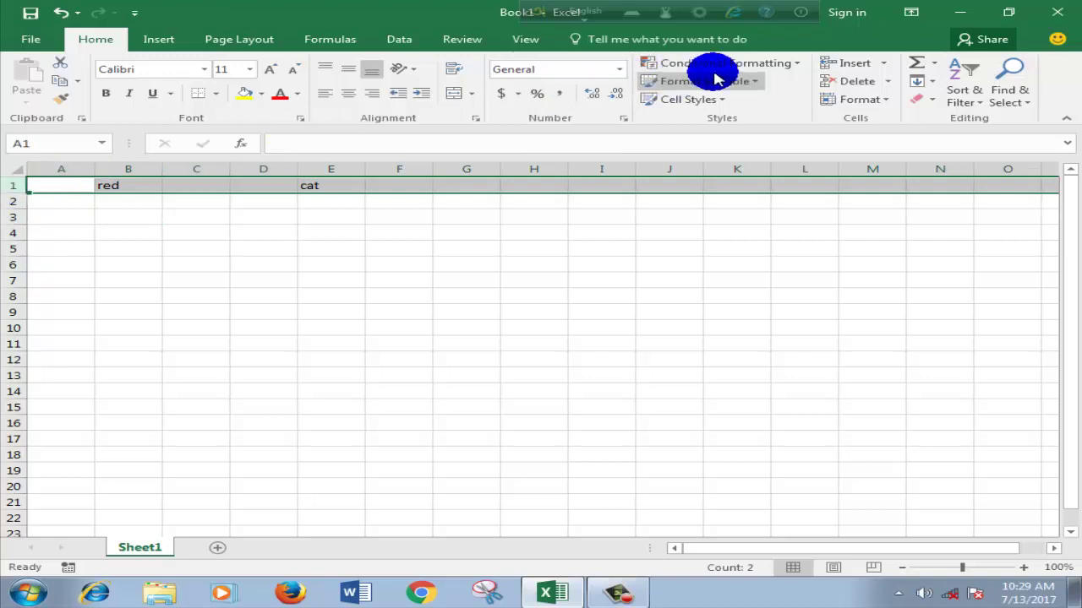
pyautogui.click(834, 63)
pyautogui.click(398, 264)
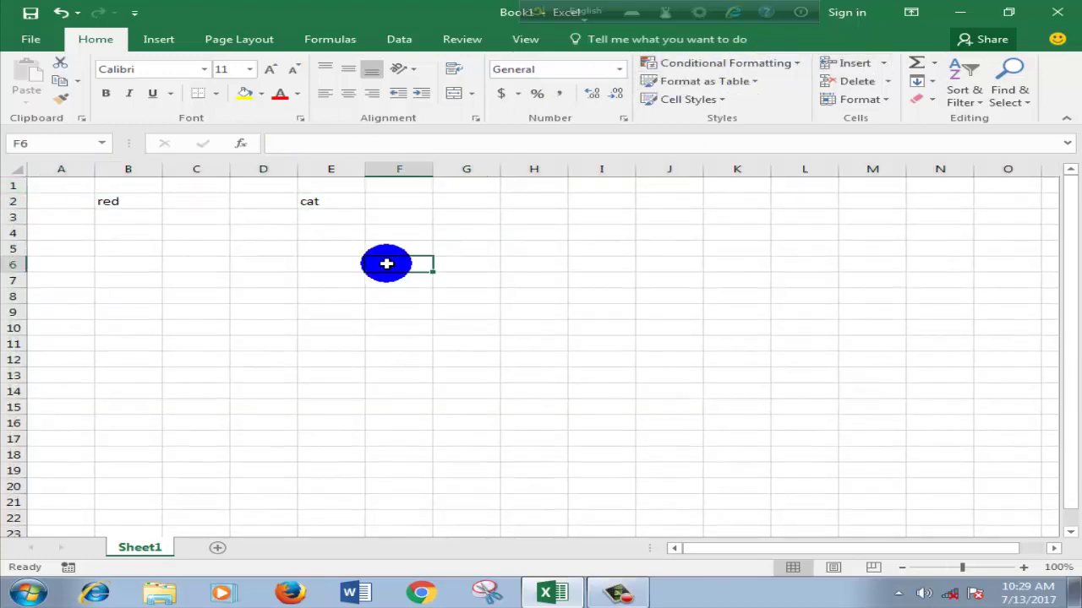
pyautogui.click(11, 185)
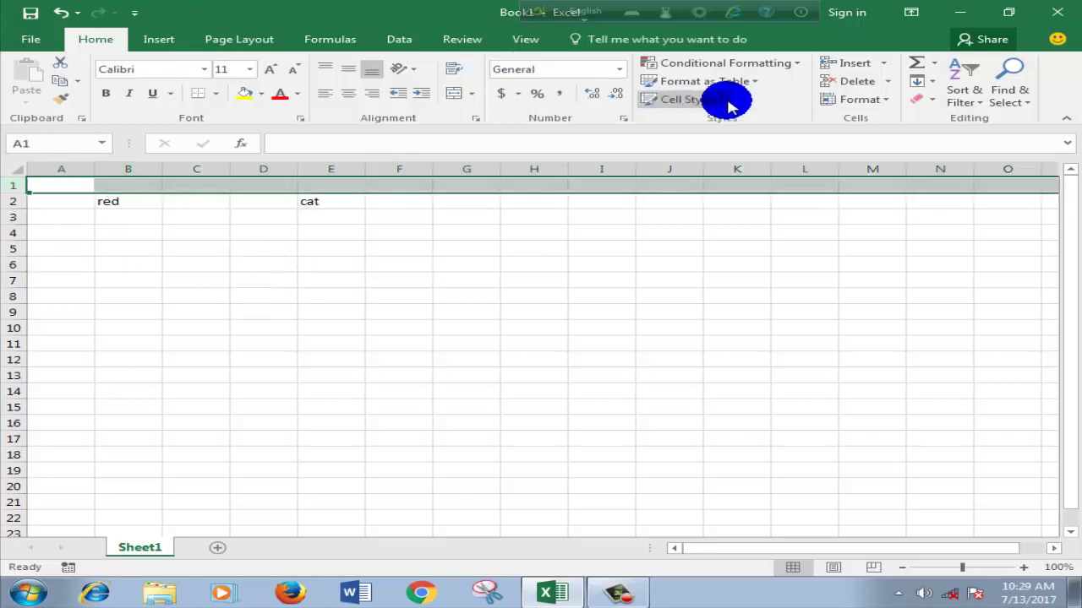
pyautogui.click(858, 81)
pyautogui.click(287, 291)
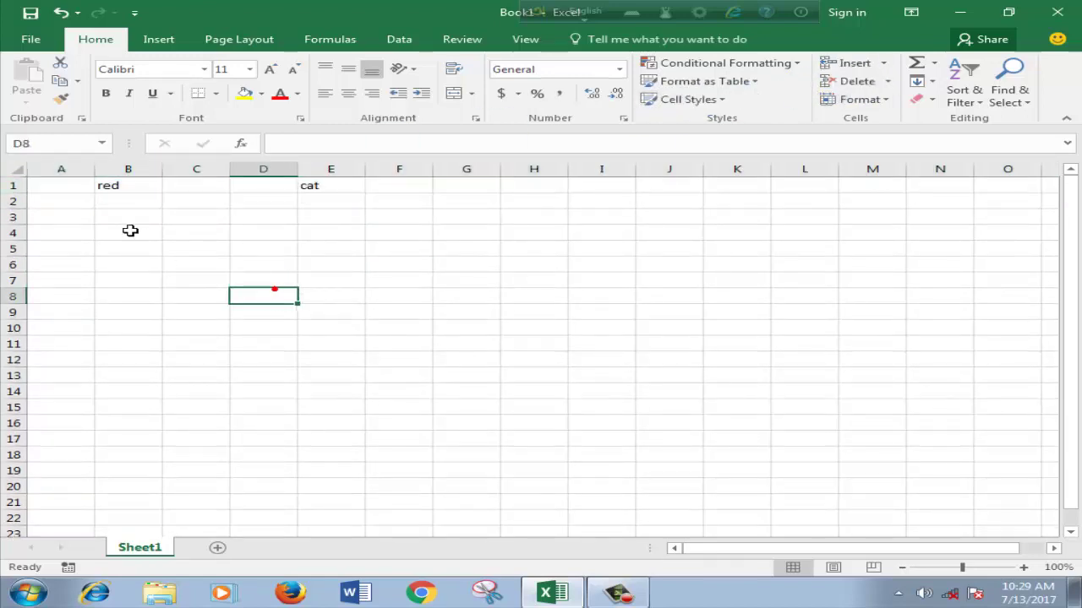
pyautogui.click(71, 169)
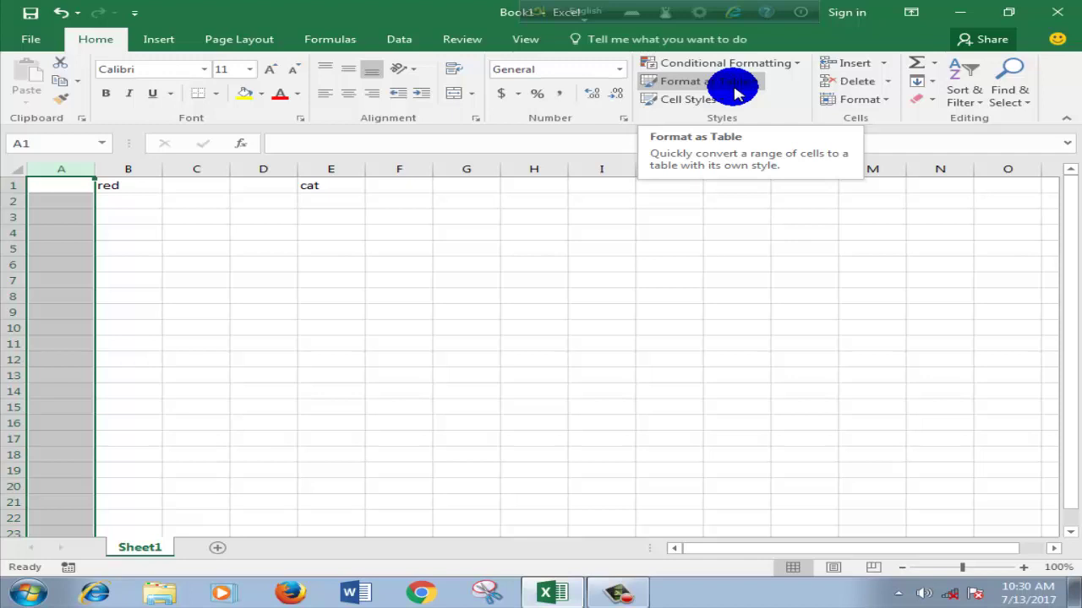
pyautogui.click(857, 81)
# Finish removing column A, then set row height 20 for the E1:F10 block.
pyautogui.click(371, 283)
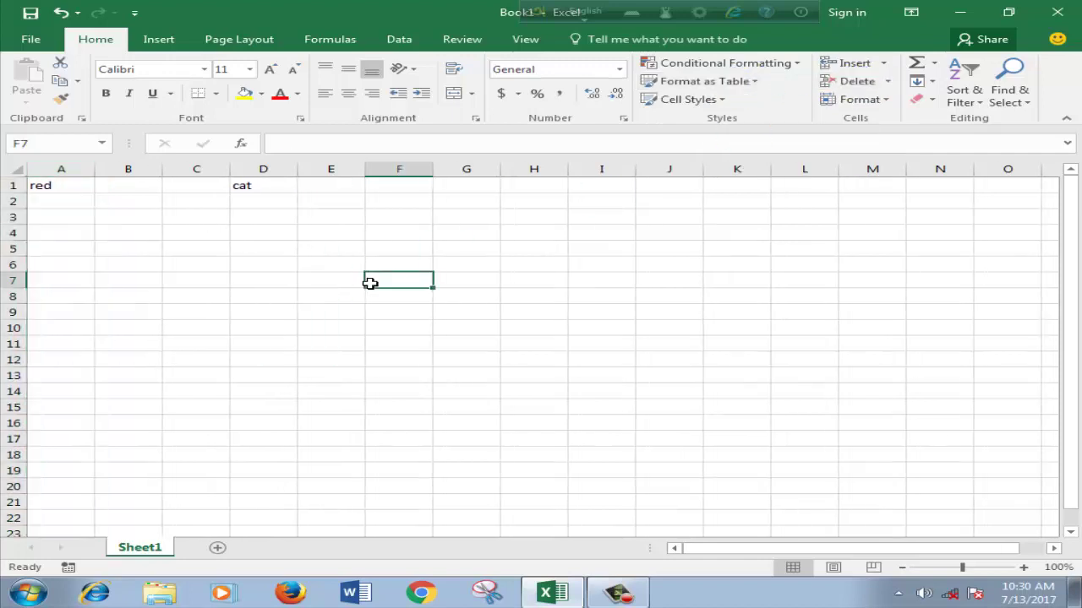
pyautogui.click(127, 169)
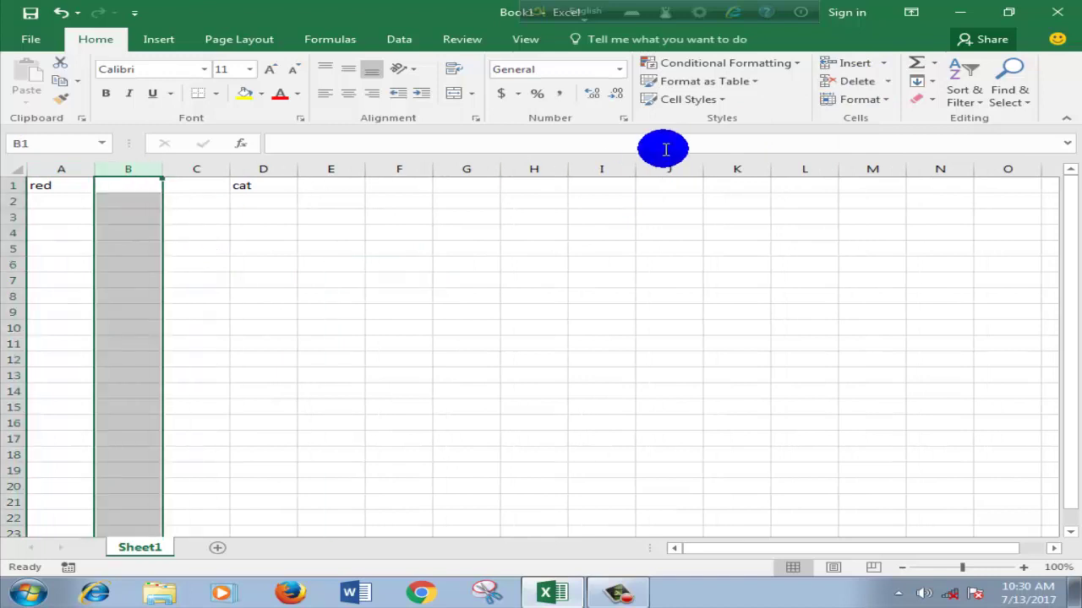
pyautogui.click(541, 280)
pyautogui.moveTo(311, 185); pyautogui.dragTo(399, 328)
pyautogui.click(879, 101)
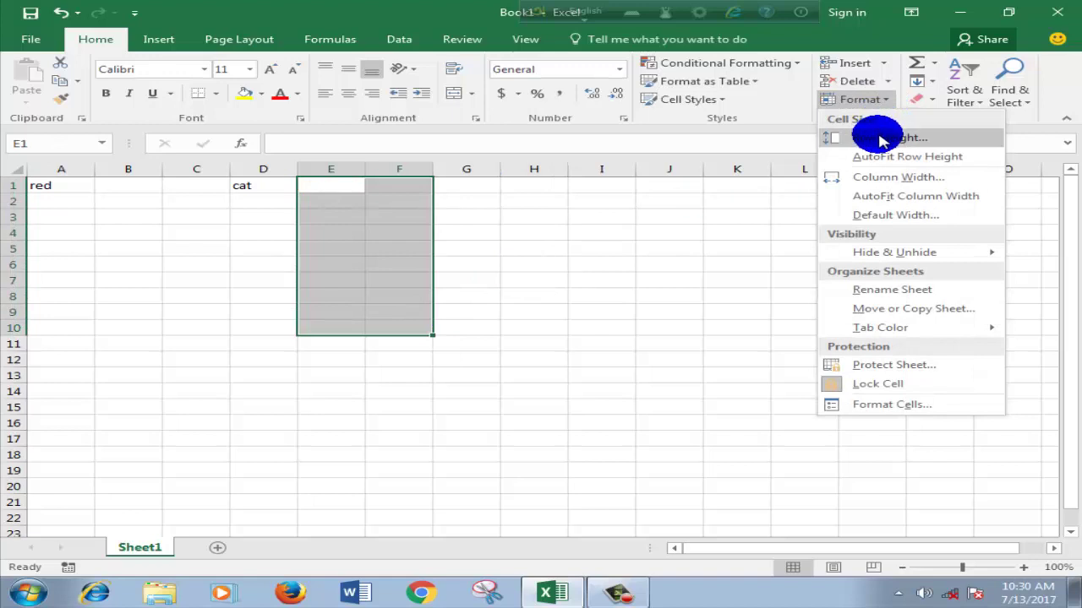
pyautogui.click(879, 138)
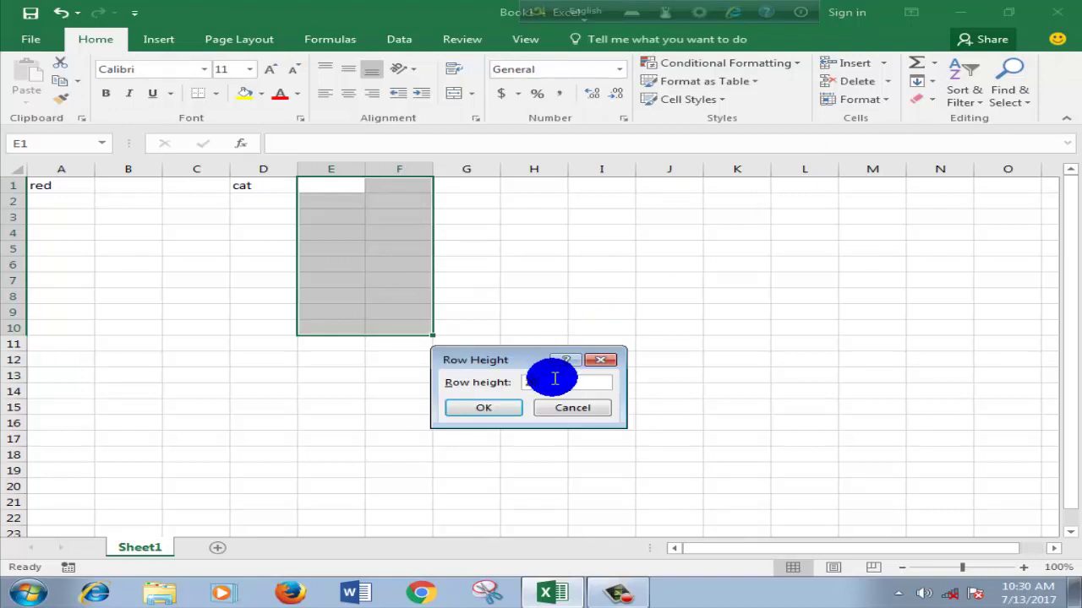
pyautogui.click(507, 411)
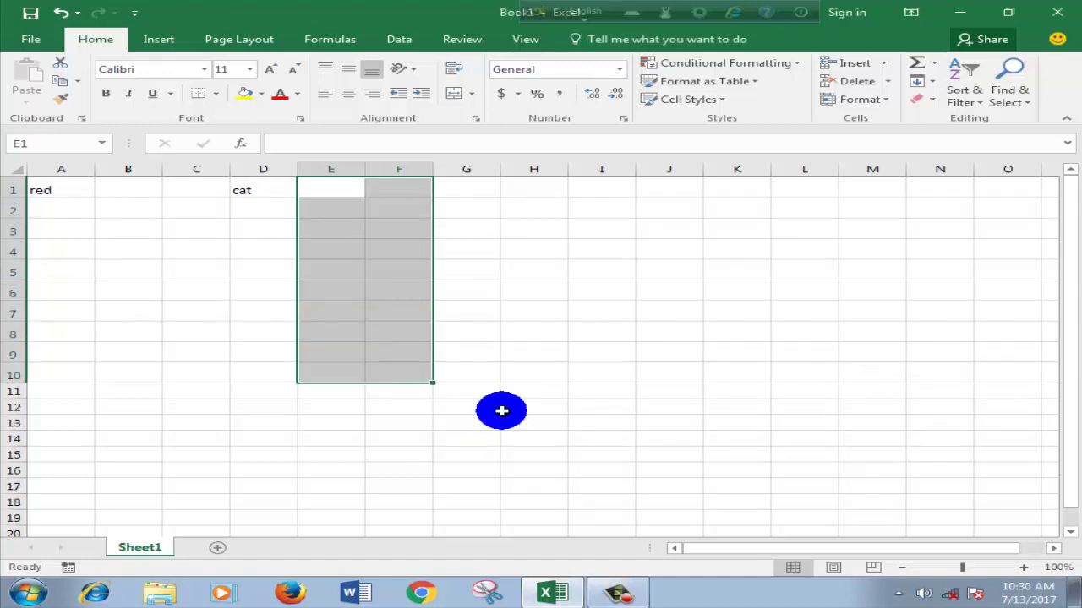
# Set the column width of E1:G10 to 10.
pyautogui.click(502, 411)
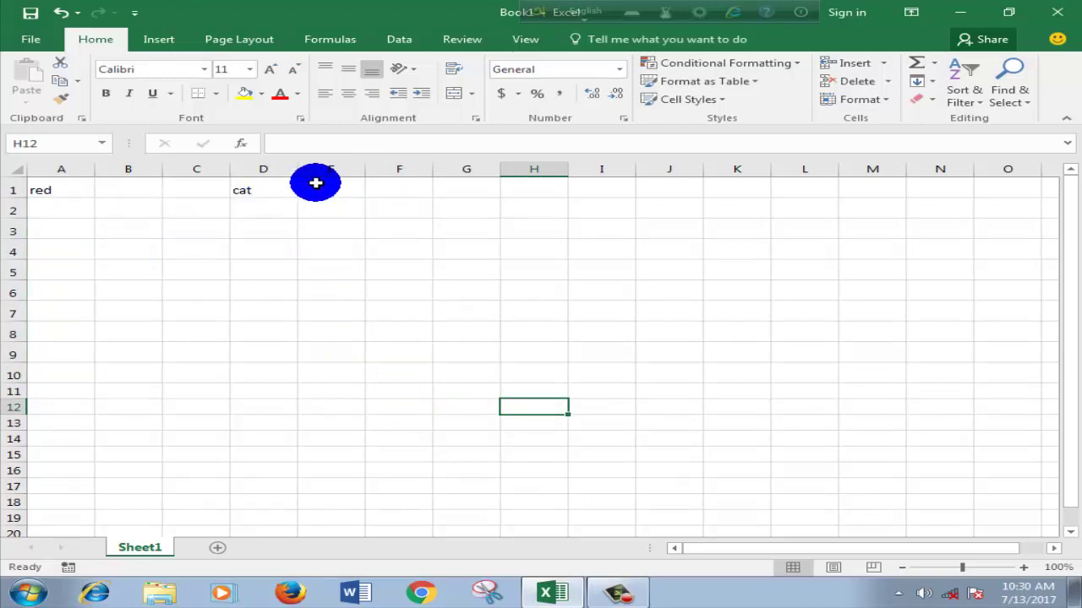
pyautogui.moveTo(315, 182); pyautogui.dragTo(470, 372)
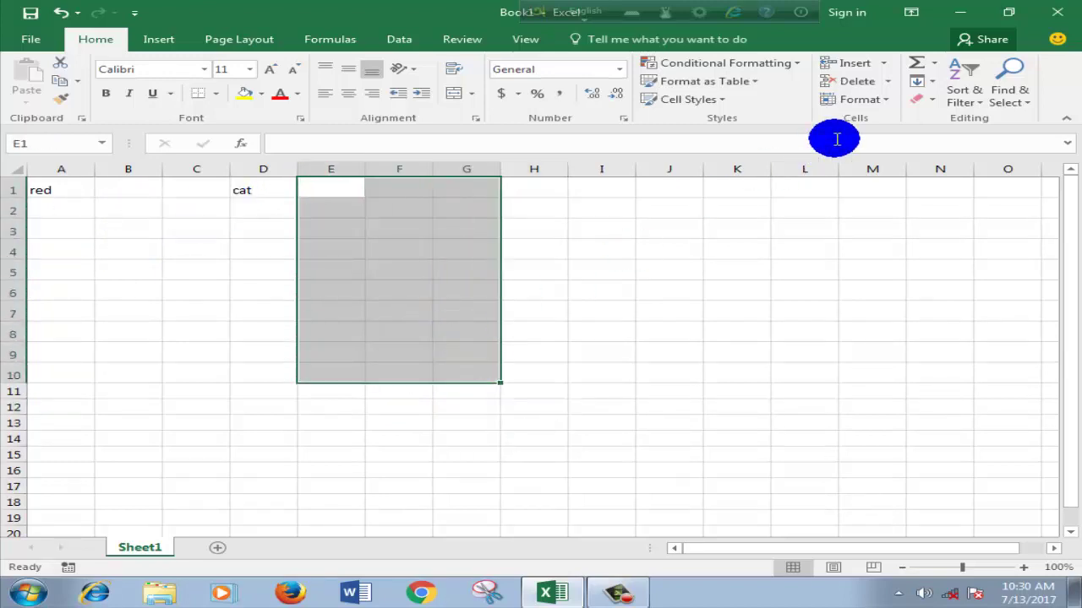
pyautogui.click(870, 99)
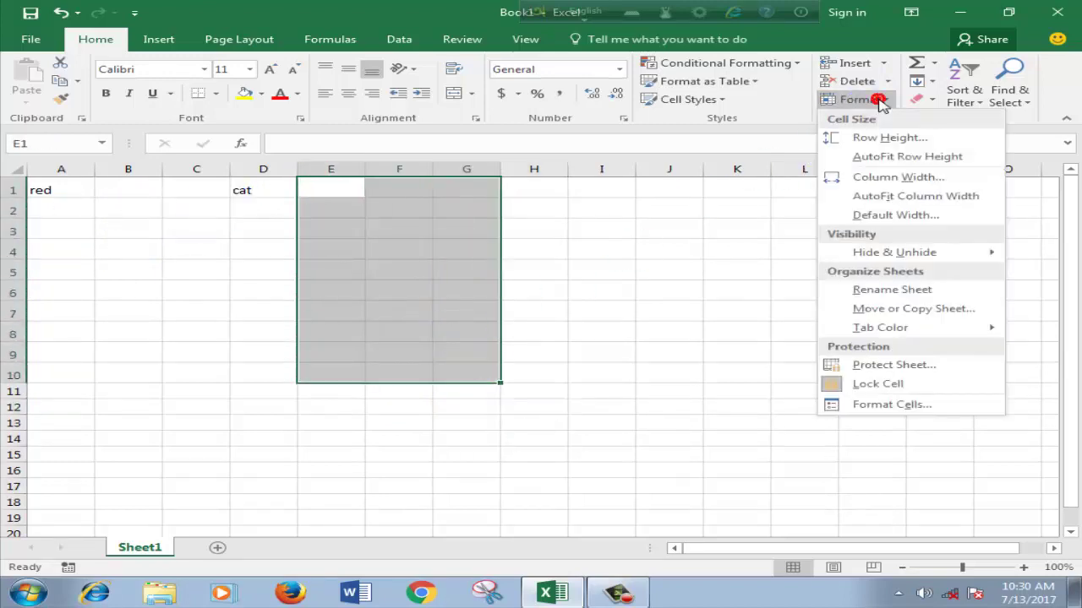
pyautogui.click(882, 179)
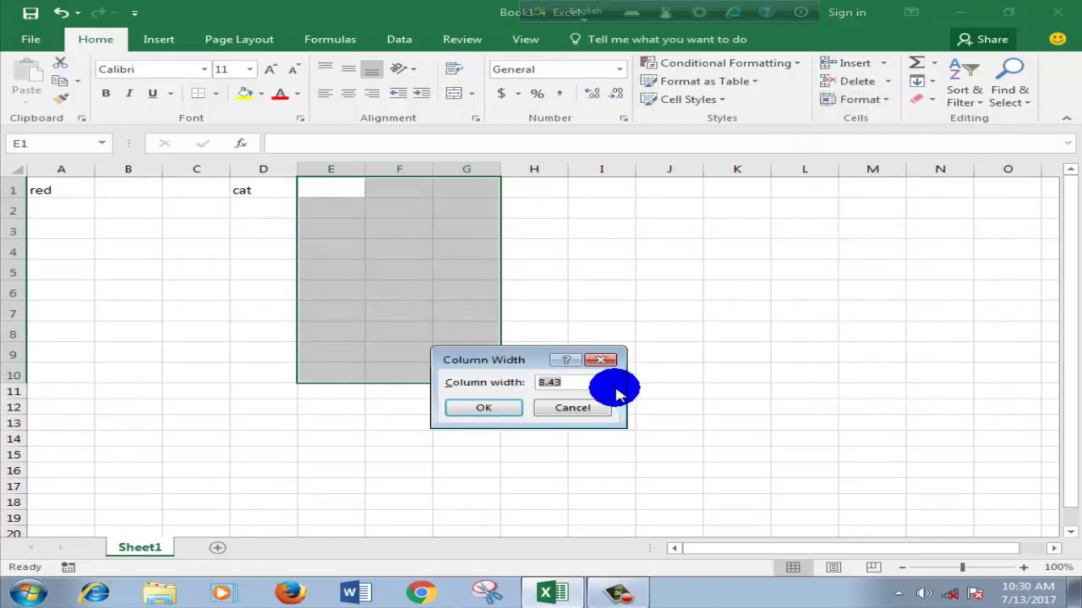
pyautogui.click(533, 387)
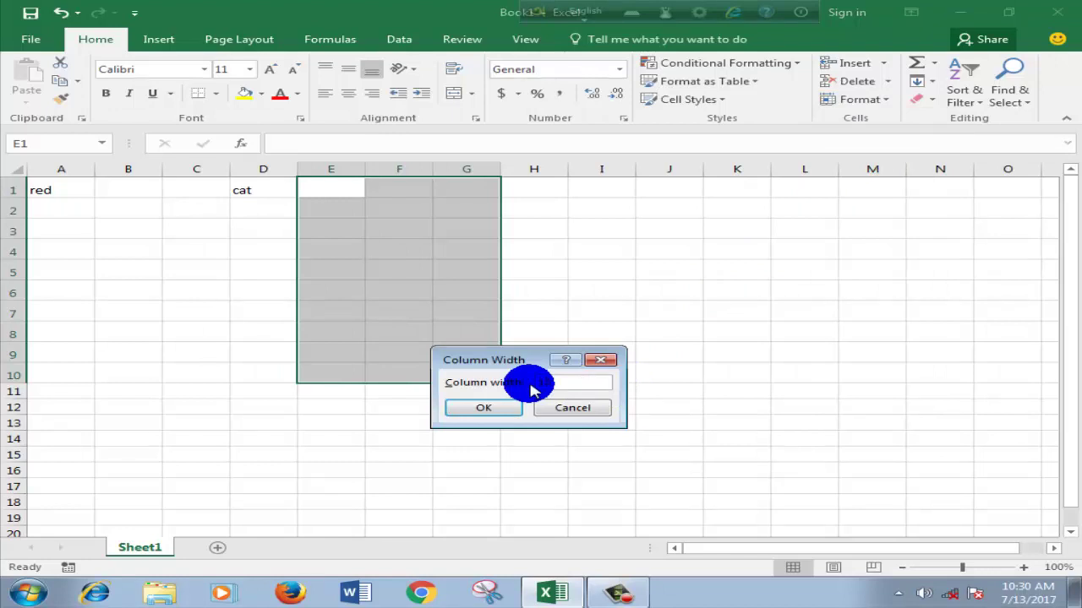
pyautogui.click(483, 407)
# Confirm width 10, then erase 'red' from A1 and 'cat' from D1.
pyautogui.click(651, 375)
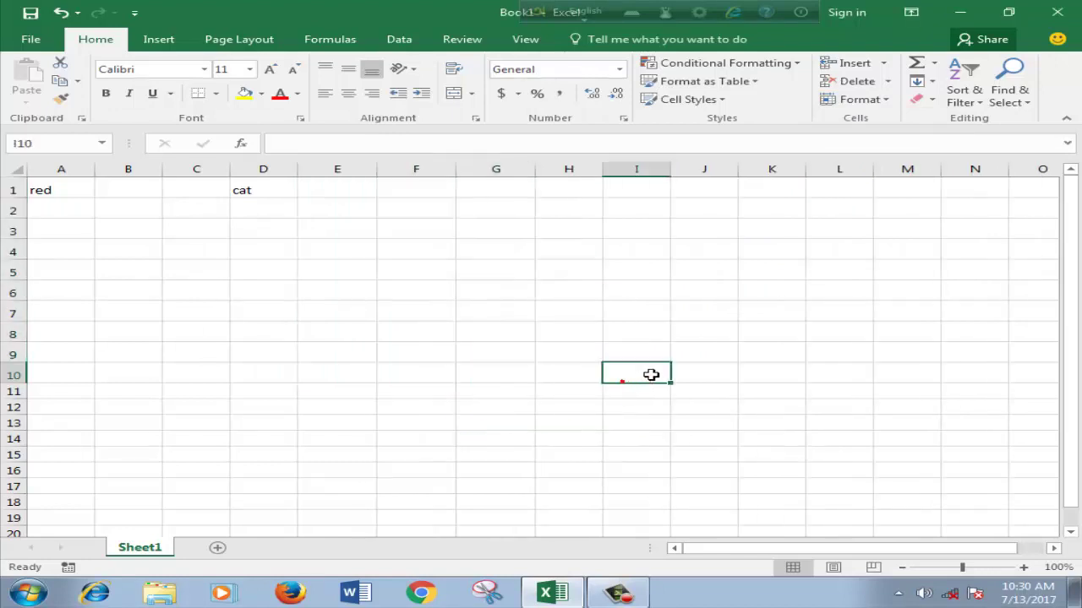
pyautogui.click(446, 290)
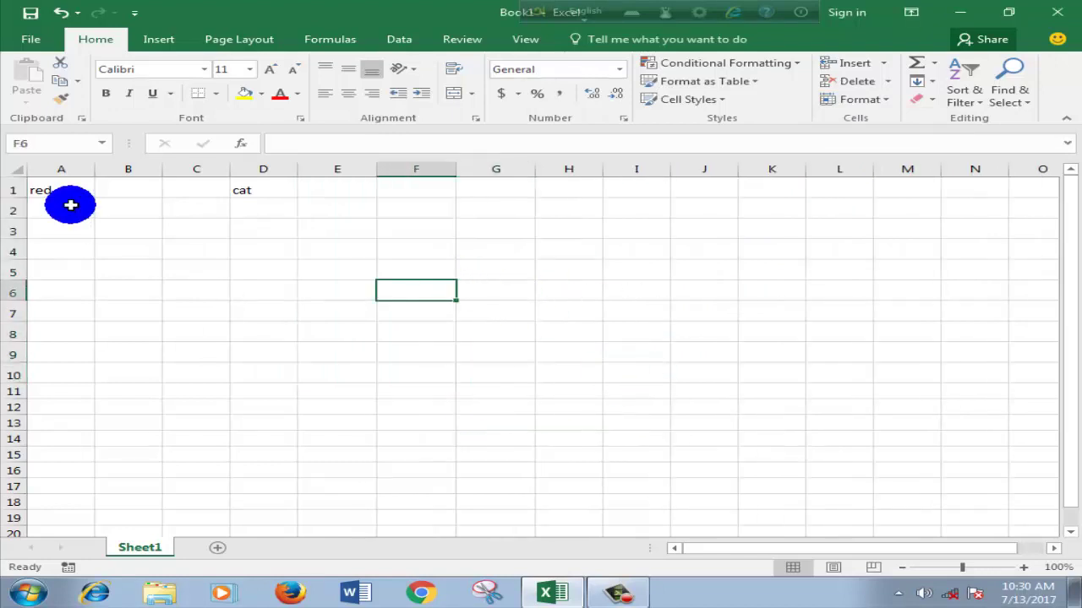
pyautogui.click(49, 190)
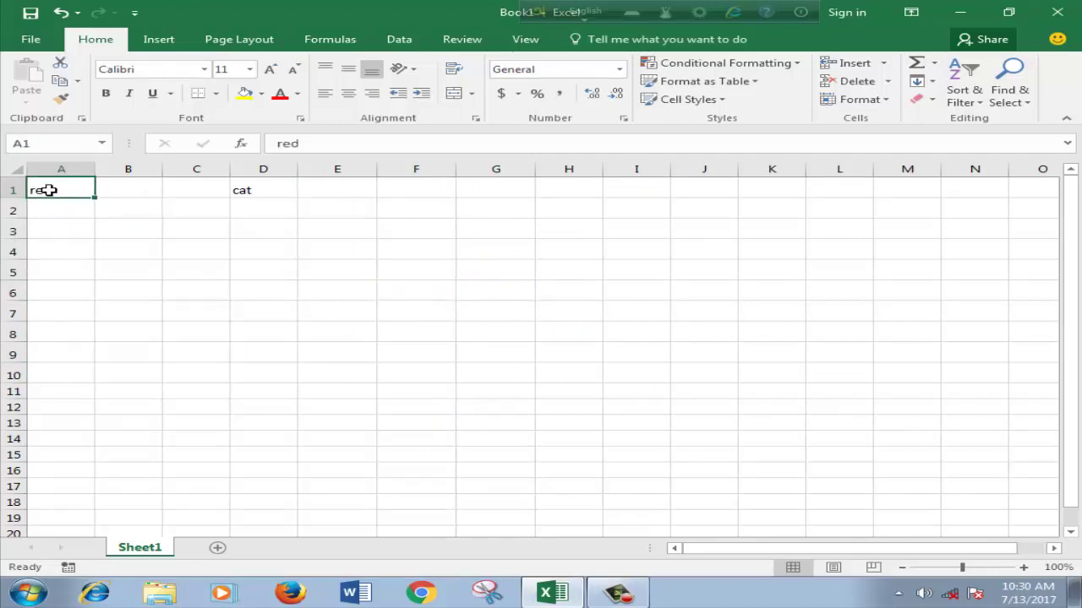
pyautogui.click(49, 190)
pyautogui.press('BackSpace')
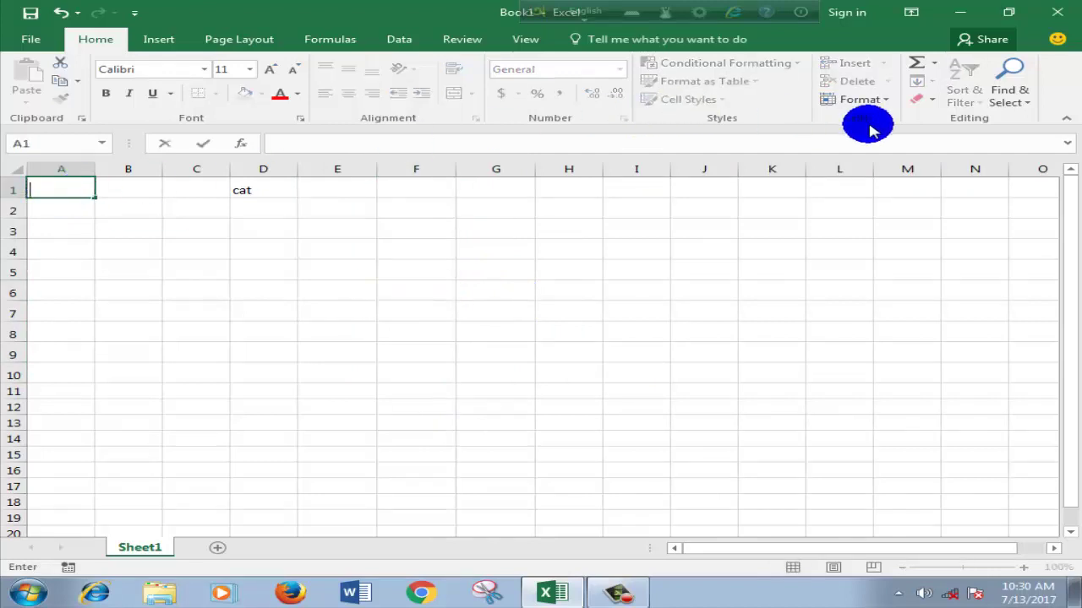
pyautogui.click(248, 190)
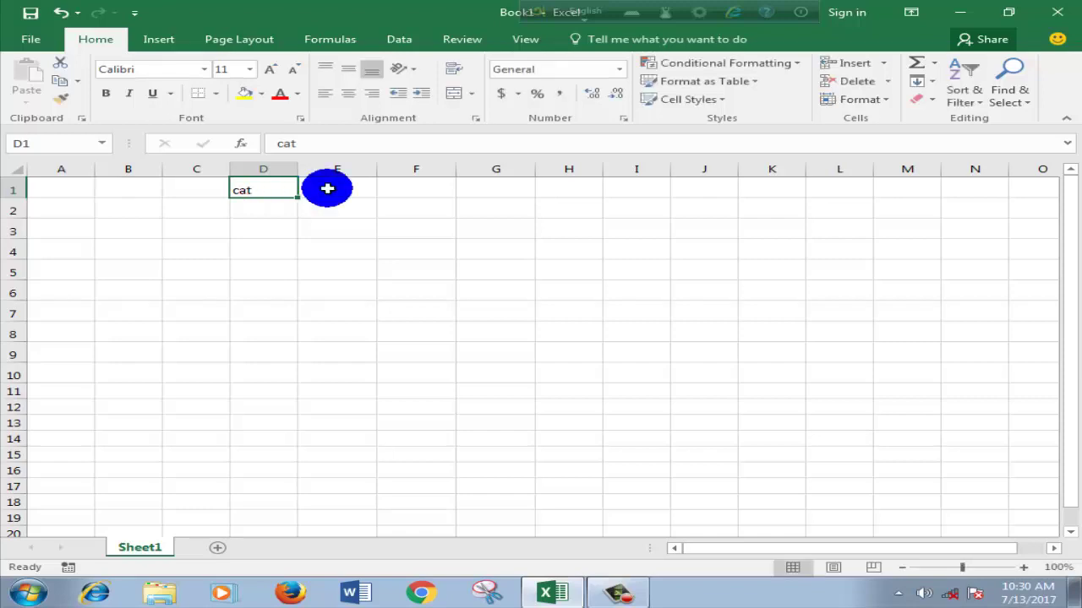
pyautogui.press('BackSpace')
pyautogui.click(426, 268)
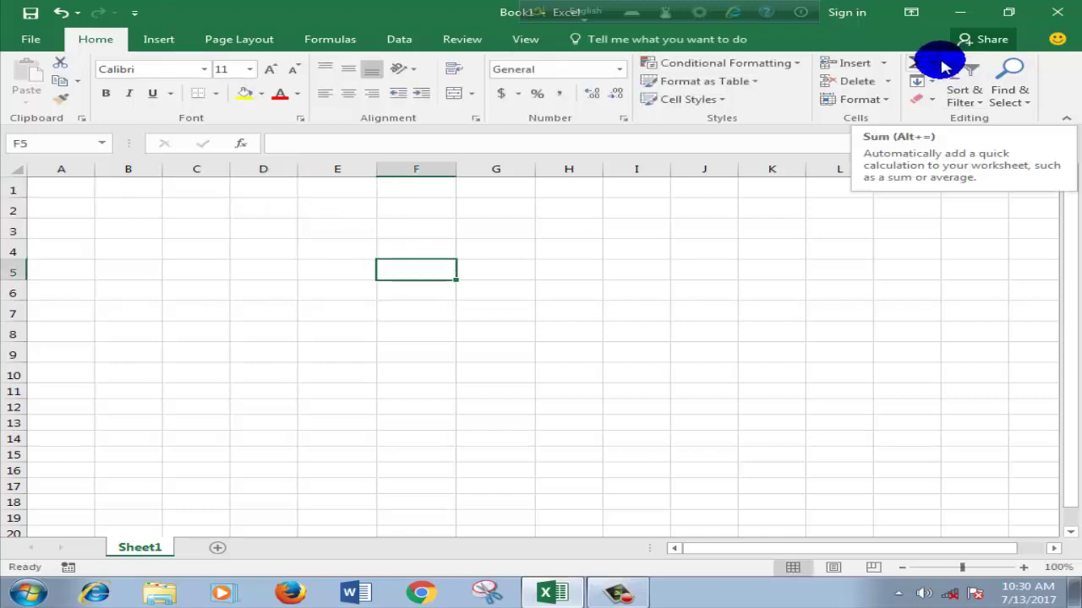
# Select cell A1 to start entering 12.
pyautogui.click(612, 246)
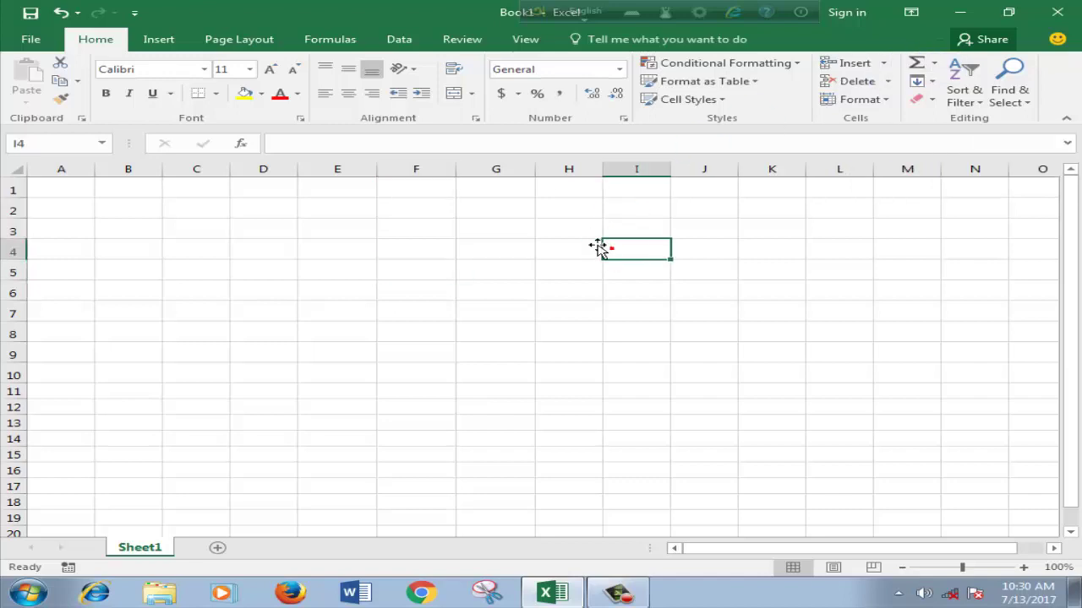
pyautogui.click(56, 184)
pyautogui.click(56, 183)
# Enter 12 in A1 and fill A1:A6 as the series 12 to 17.
pyautogui.write('12')
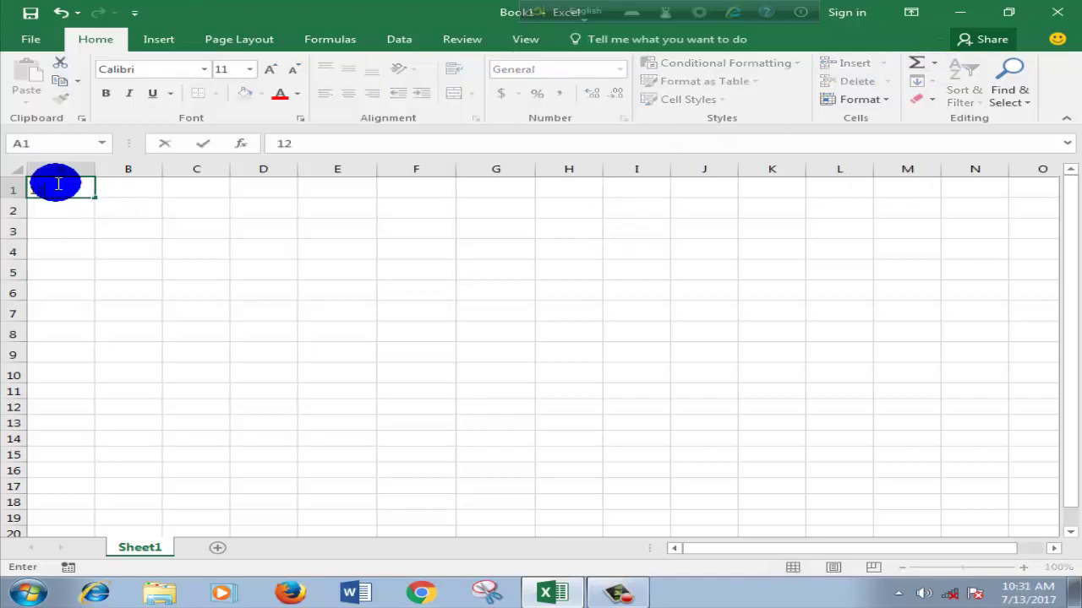
pyautogui.click(132, 261)
pyautogui.click(67, 191)
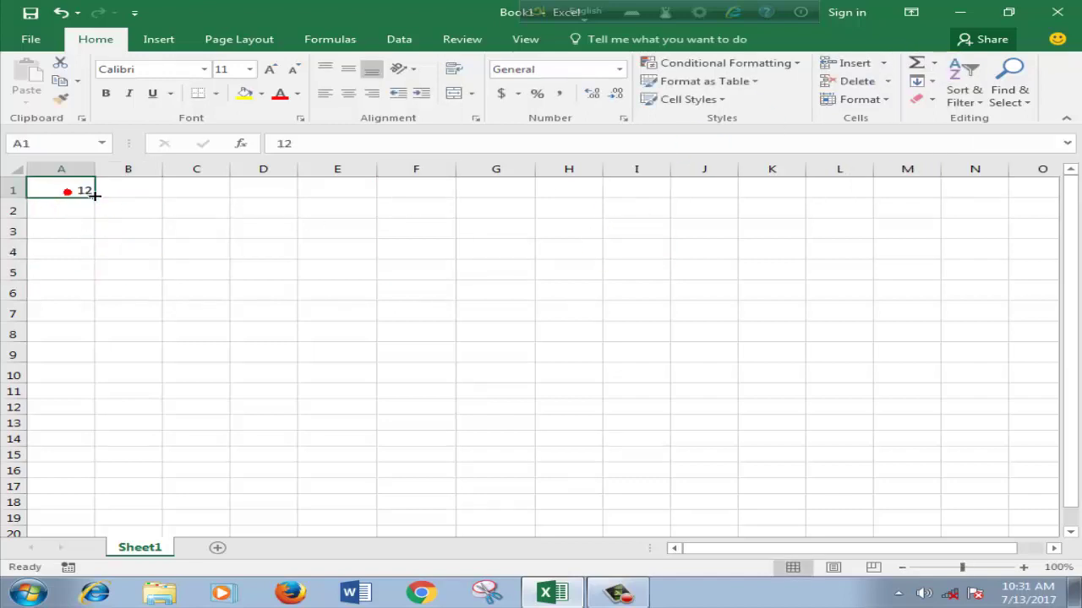
pyautogui.moveTo(92, 209); pyautogui.dragTo(92, 298)
pyautogui.click(110, 311)
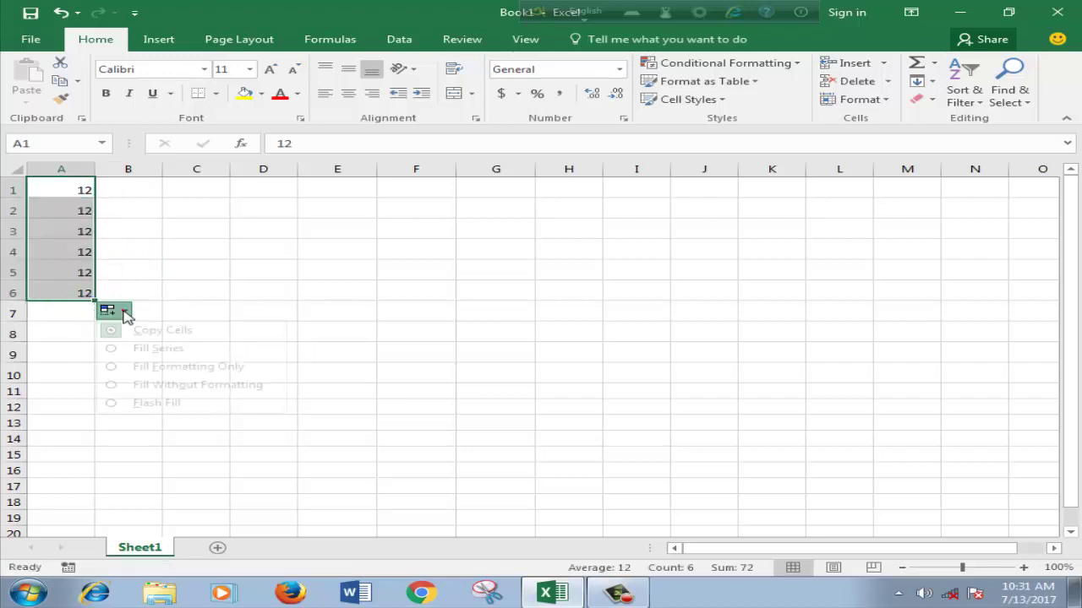
pyautogui.click(142, 355)
pyautogui.click(186, 350)
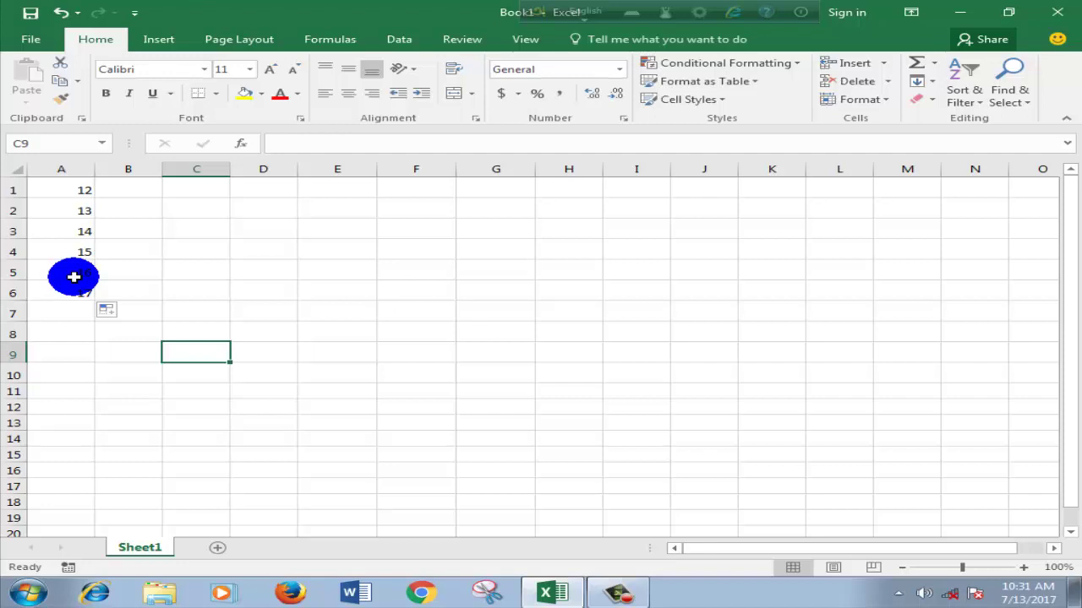
# Total the series with AutoSum Sum, giving 87 in A7.
pyautogui.moveTo(73, 276)
pyautogui.mouseDown()
pyautogui.moveTo(70, 182)
pyautogui.moveTo(64, 334)
pyautogui.moveTo(70, 312)
pyautogui.mouseUp()
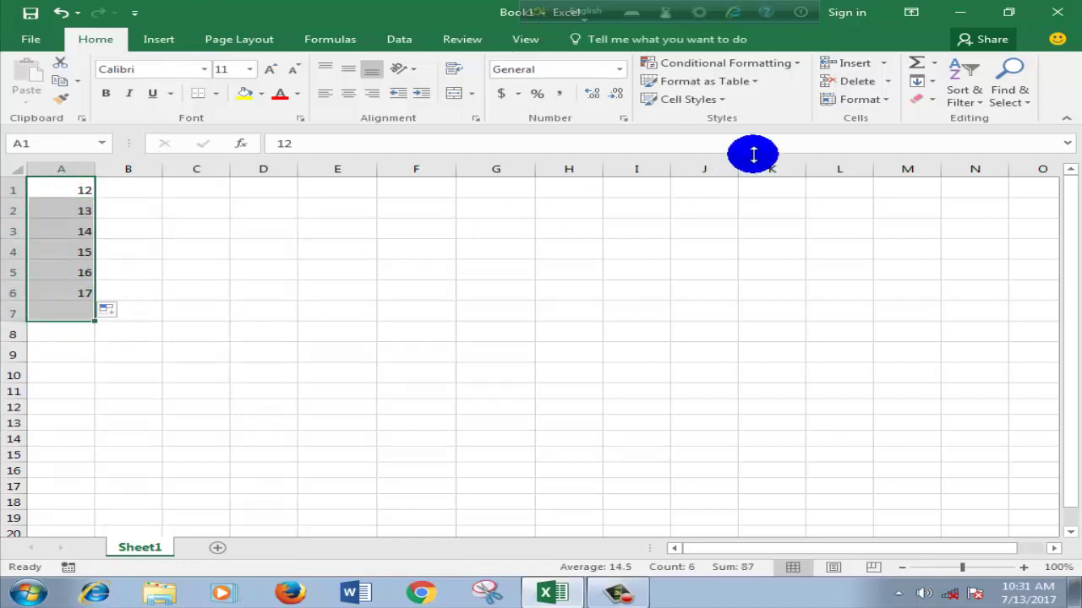
pyautogui.click(935, 73)
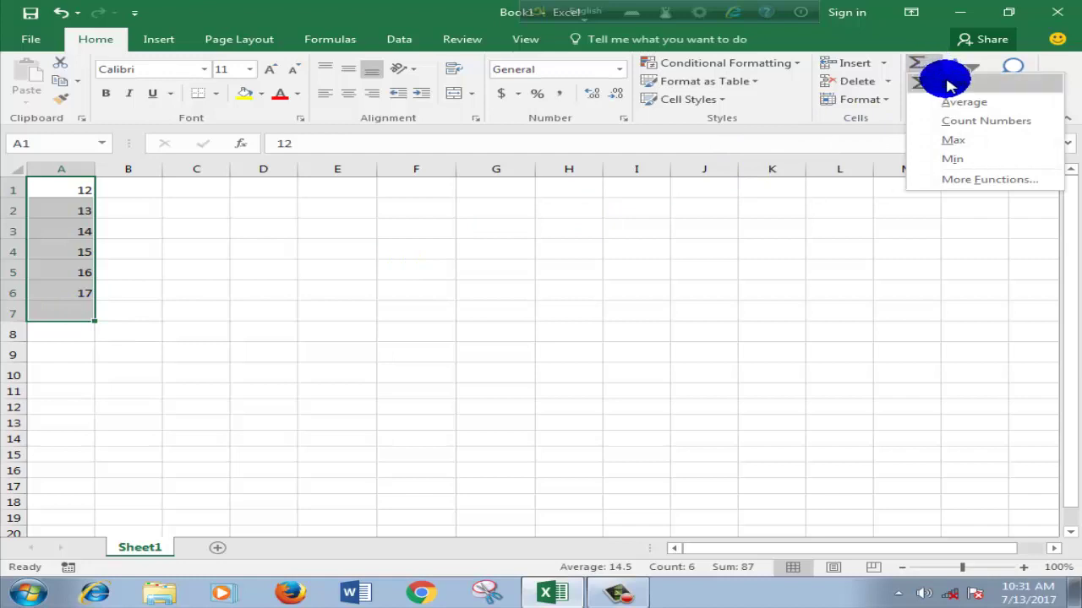
pyautogui.click(946, 81)
pyautogui.click(196, 354)
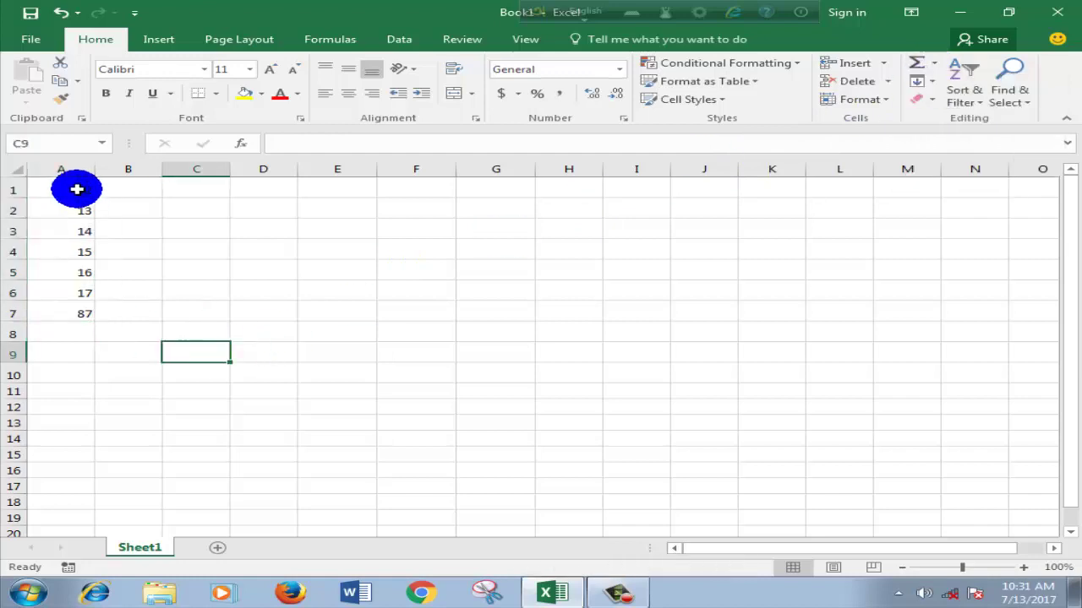
pyautogui.moveTo(74, 189); pyautogui.dragTo(73, 339)
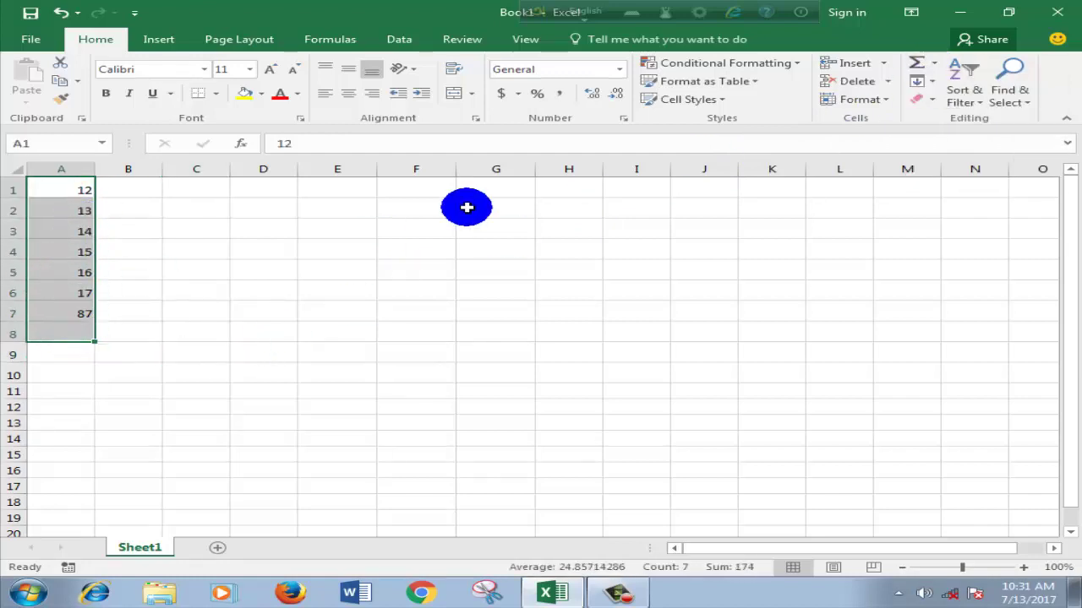
# Add the AutoSum Average of the column, 24.85714, in cell A8.
pyautogui.click(934, 62)
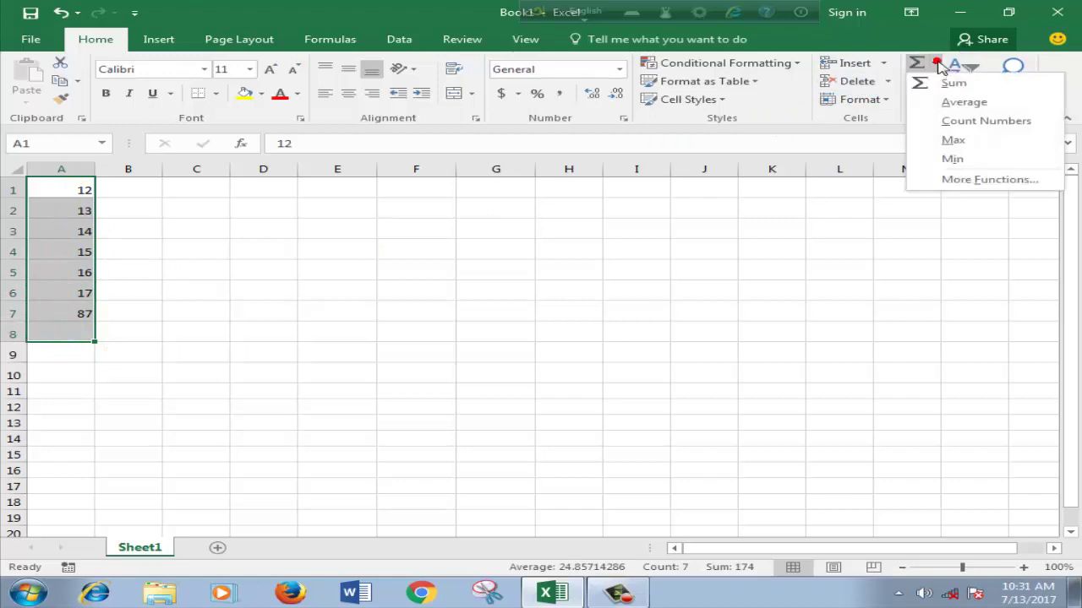
pyautogui.click(953, 102)
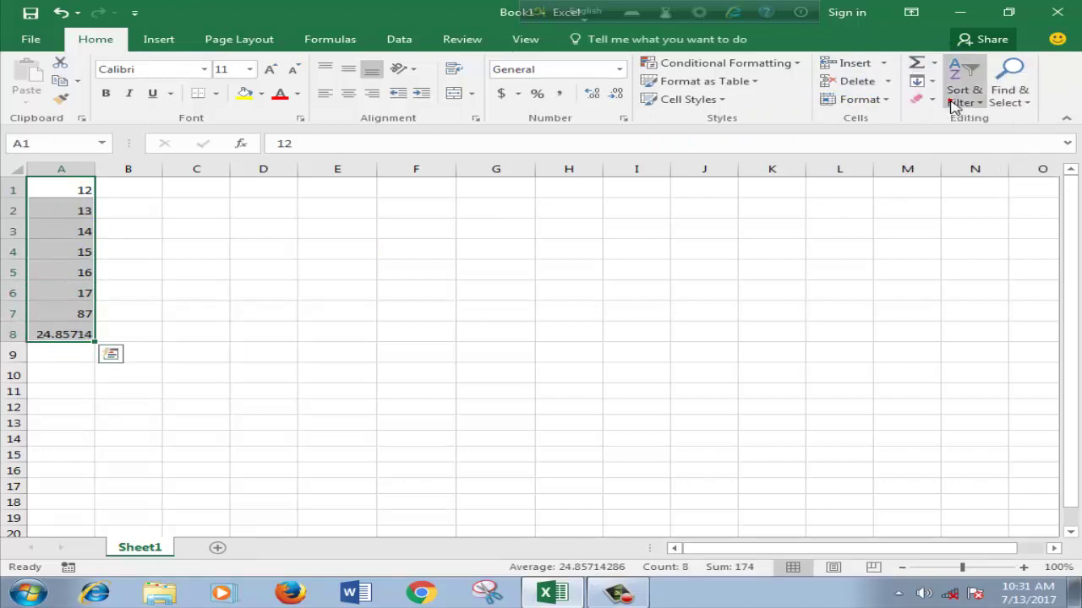
pyautogui.click(405, 328)
pyautogui.moveTo(80, 193); pyautogui.dragTo(72, 359)
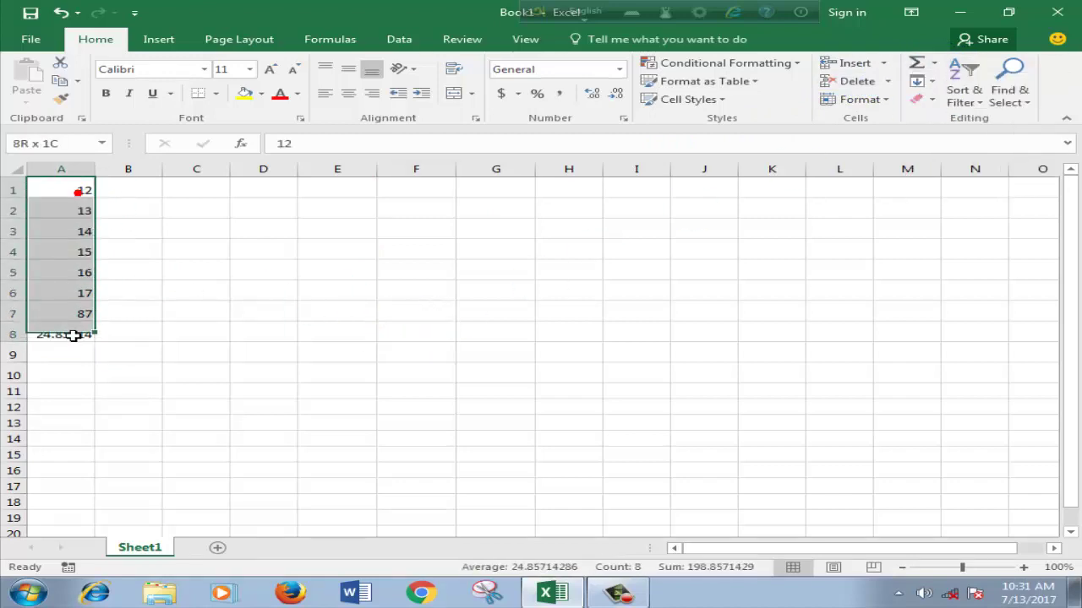
pyautogui.click(934, 63)
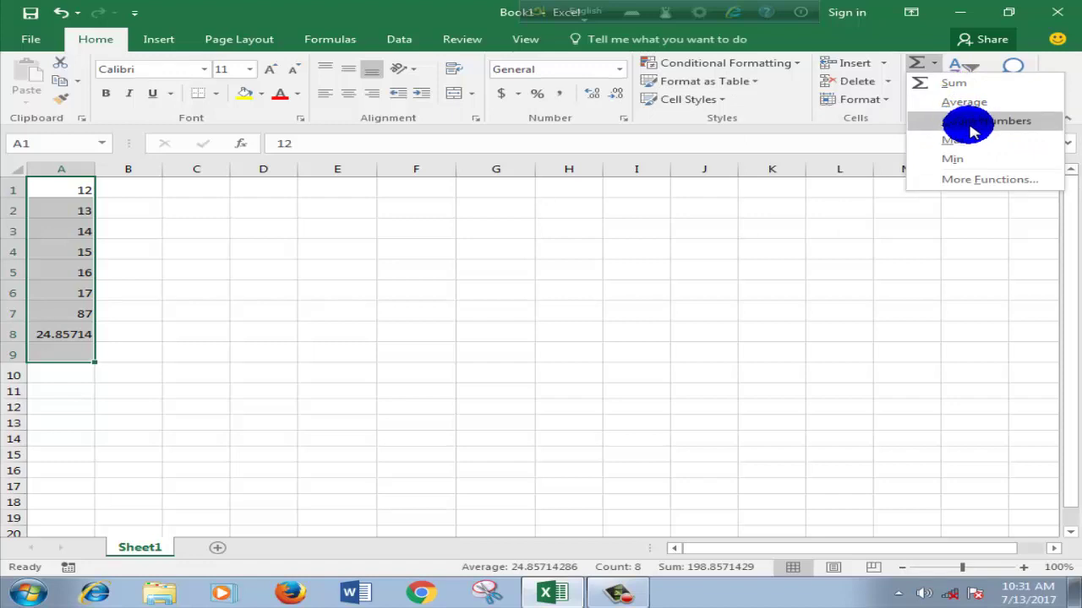
# Put the AutoSum Count Numbers result, 8, in cell A9.
pyautogui.click(970, 131)
pyautogui.click(187, 229)
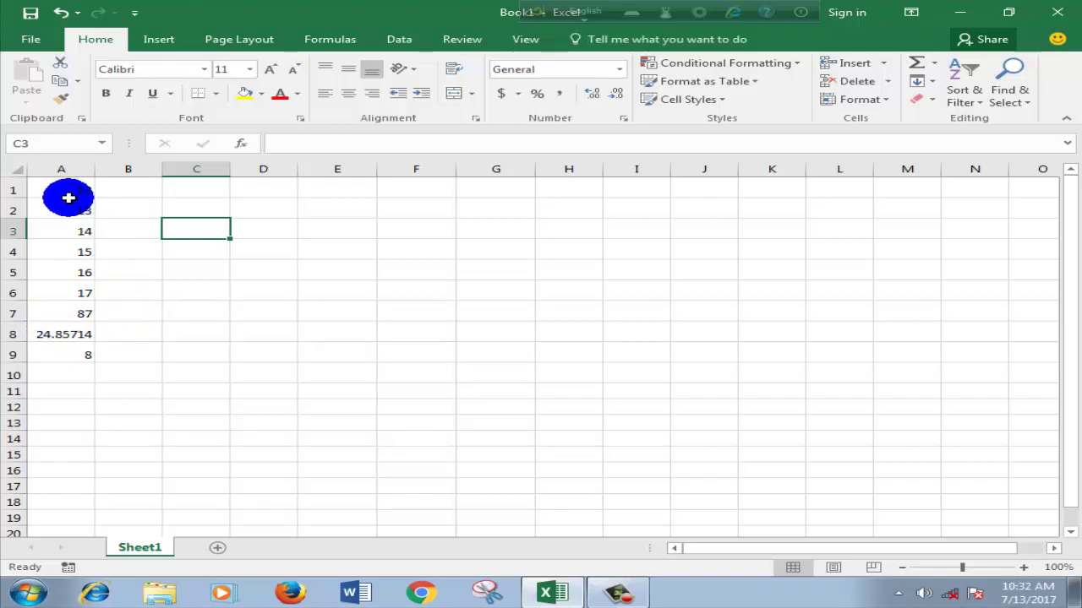
pyautogui.moveTo(67, 190); pyautogui.dragTo(62, 351)
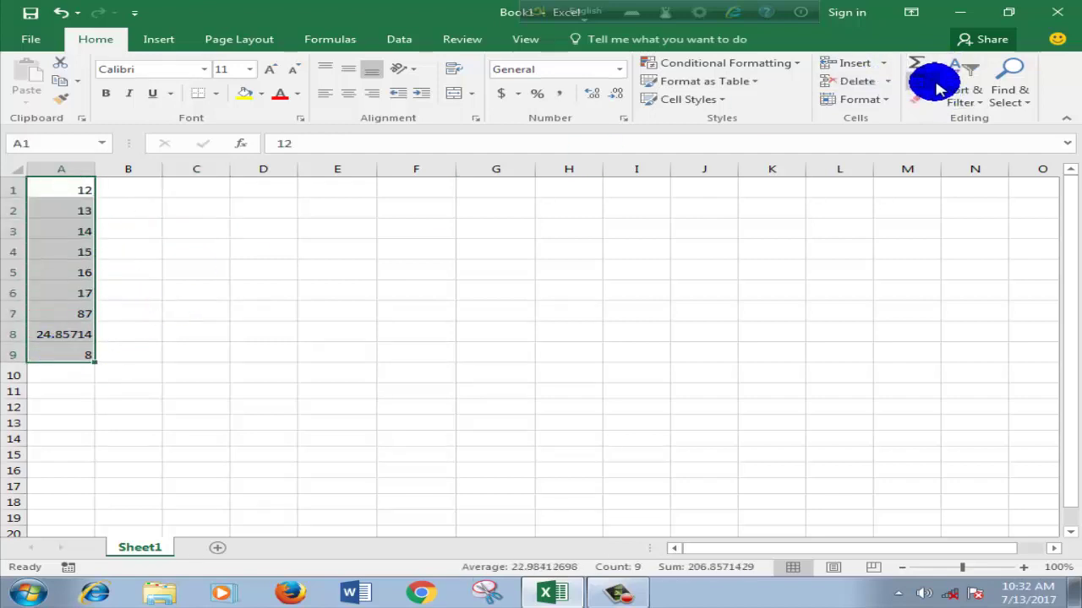
pyautogui.click(936, 86)
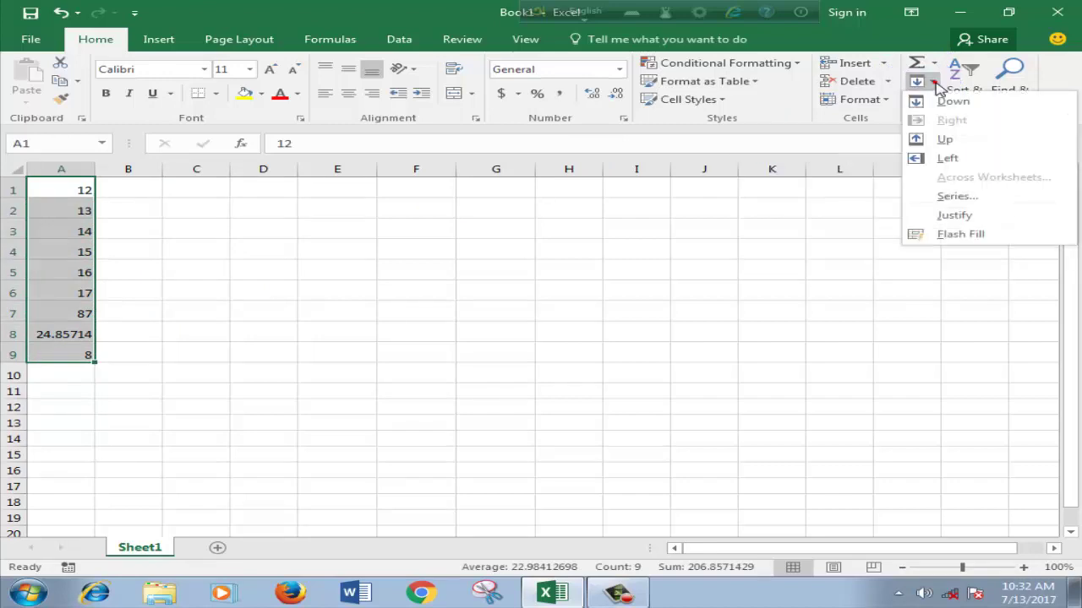
pyautogui.click(938, 139)
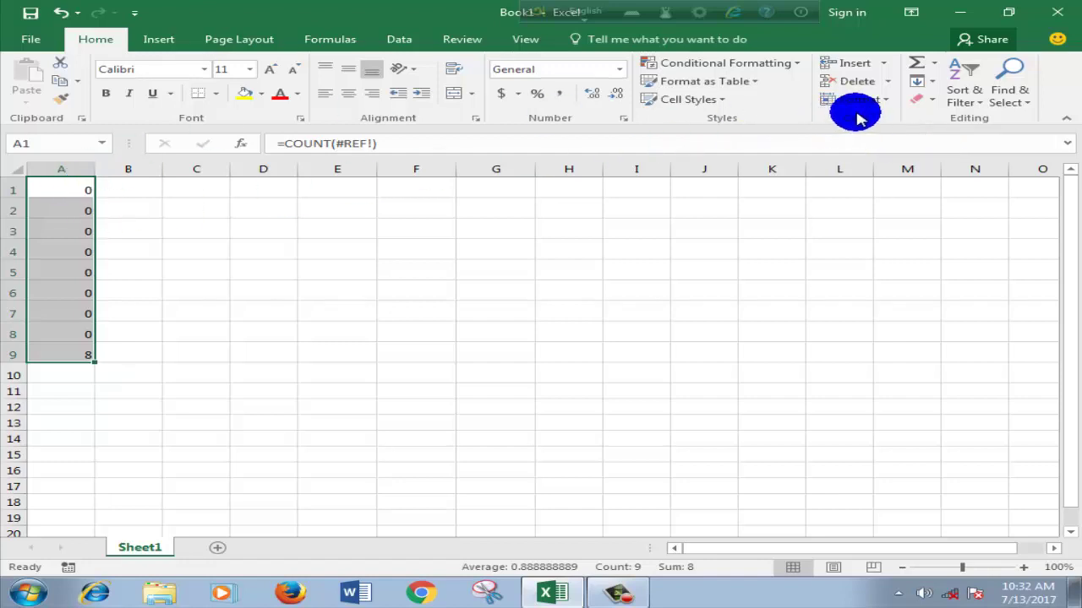
pyautogui.click(923, 81)
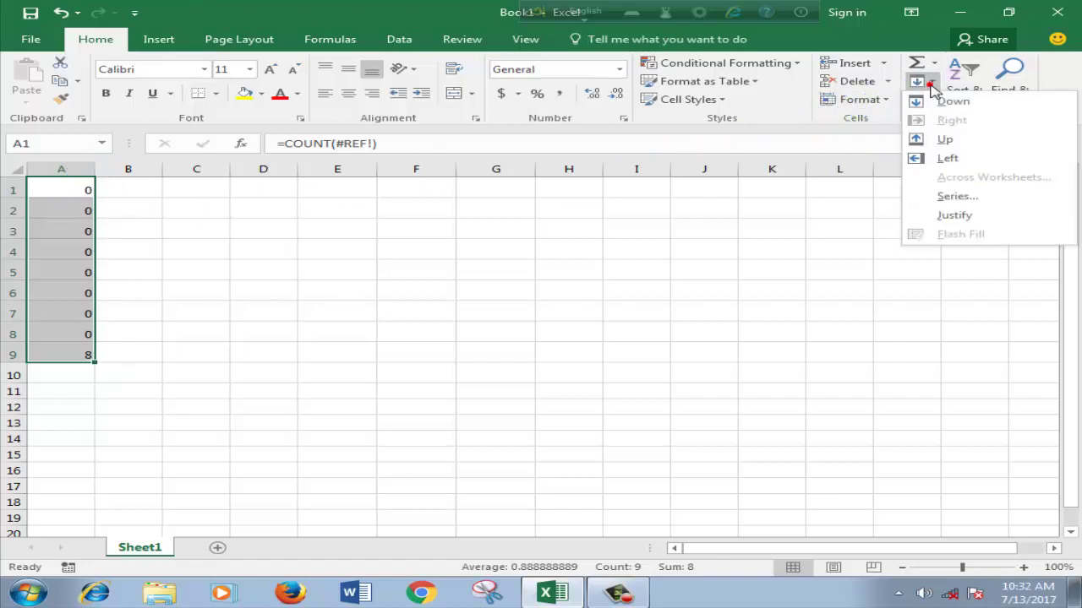
pyautogui.click(940, 108)
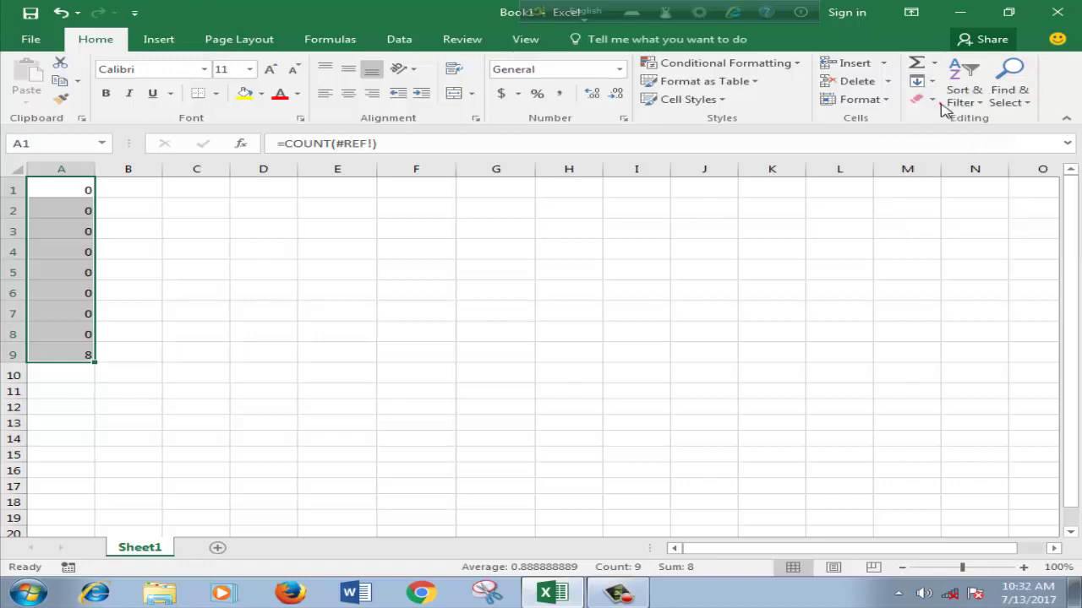
pyautogui.click(772, 206)
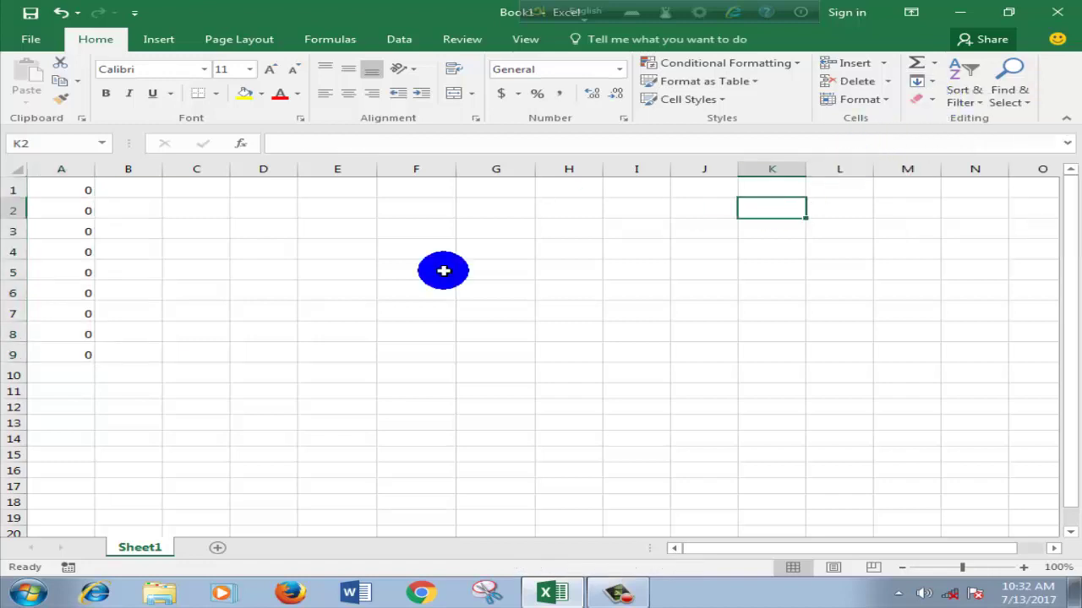
pyautogui.click(345, 306)
pyautogui.hotkey('ctrl', 'z')
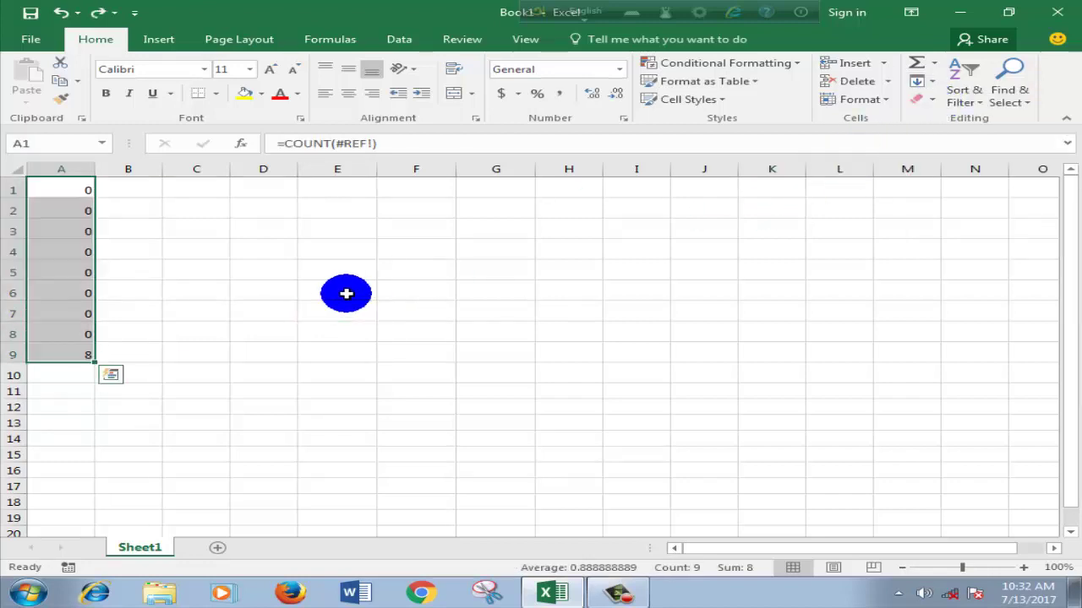
pyautogui.hotkey('ctrl', 'z')
pyautogui.hotkey('ctrl', 'q')
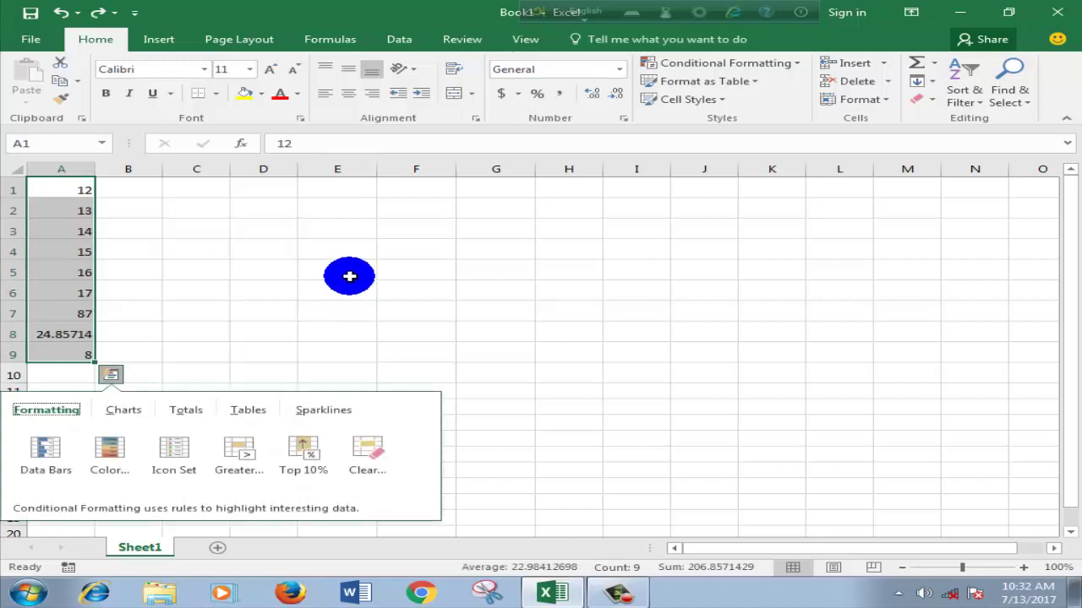
pyautogui.click(347, 274)
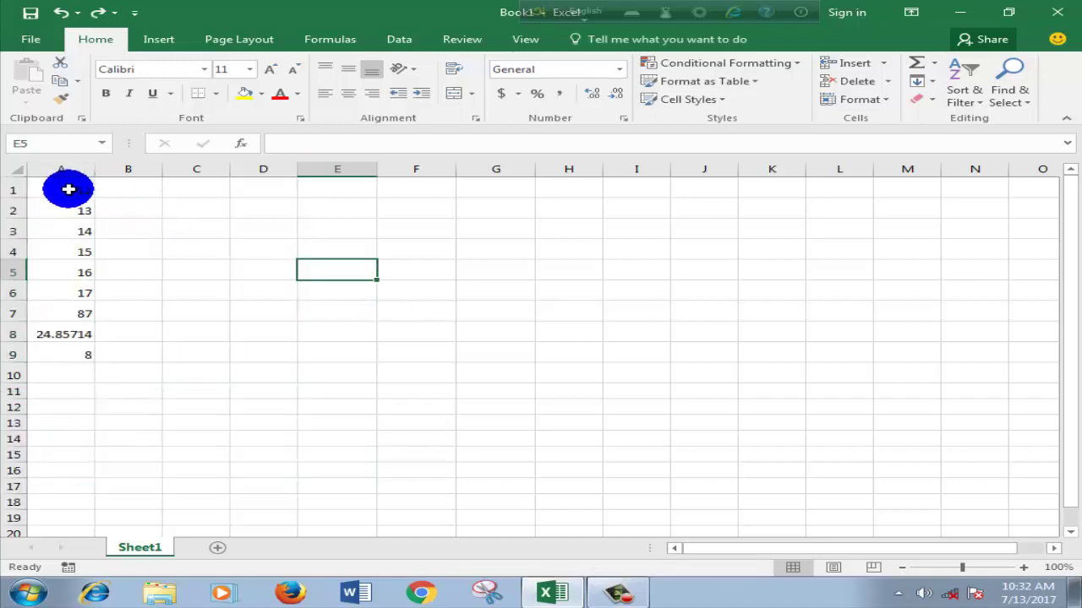
pyautogui.moveTo(69, 189); pyautogui.dragTo(80, 372)
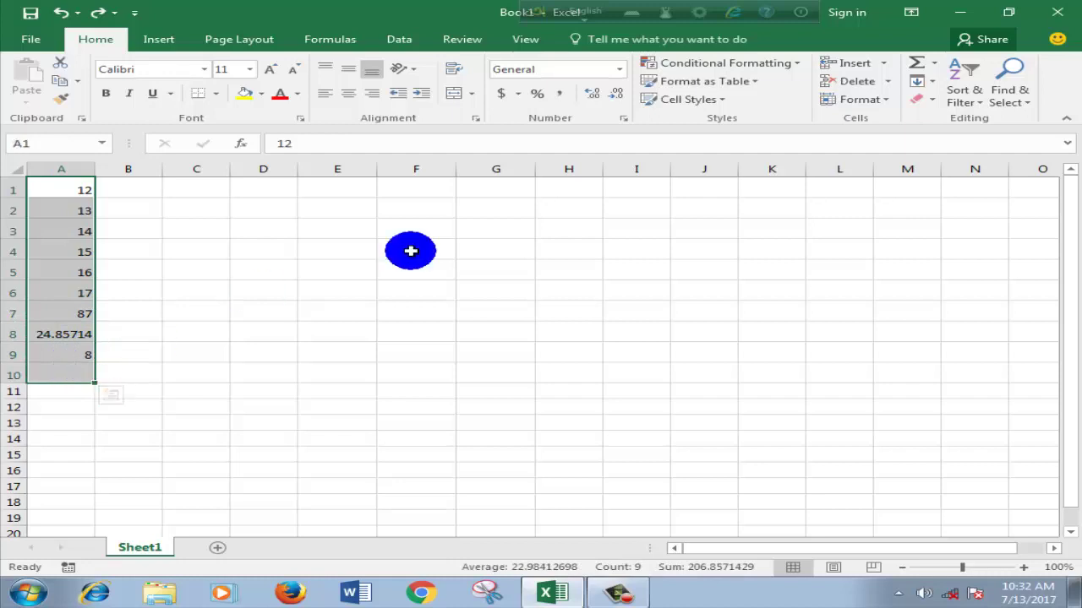
pyautogui.click(933, 101)
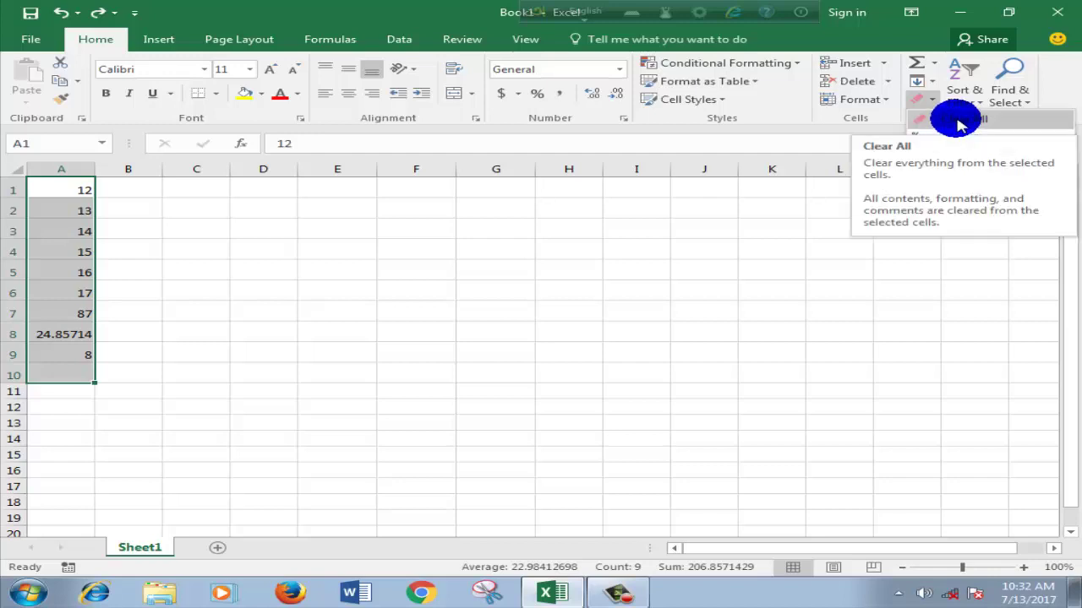
pyautogui.click(961, 119)
pyautogui.click(541, 291)
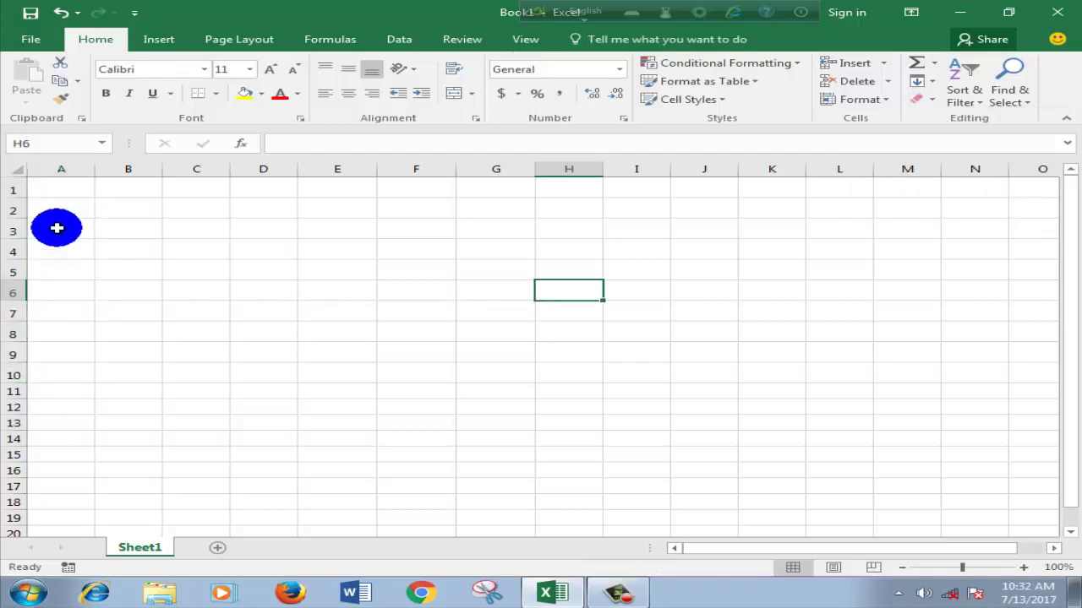
pyautogui.moveTo(61, 186); pyautogui.dragTo(46, 328)
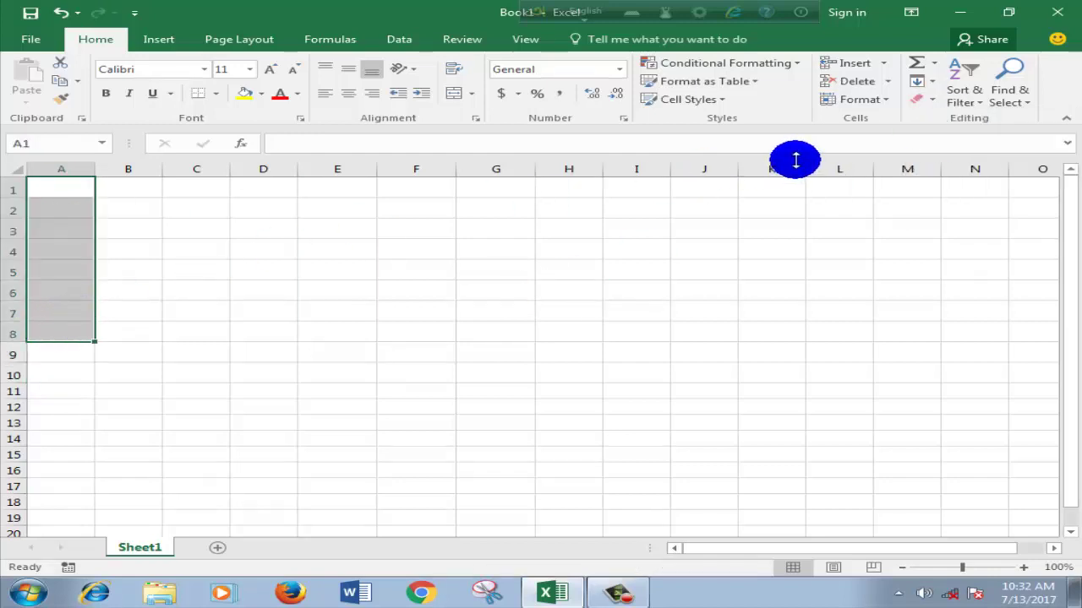
pyautogui.click(698, 242)
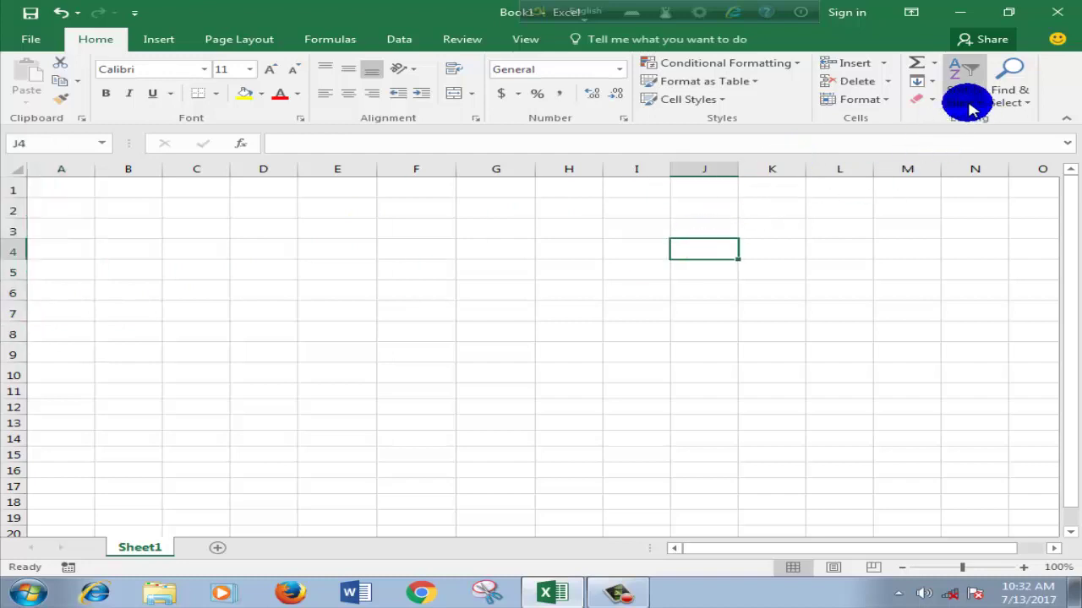
# Enter the title 'Clavss' in cell A1.
pyautogui.click(517, 308)
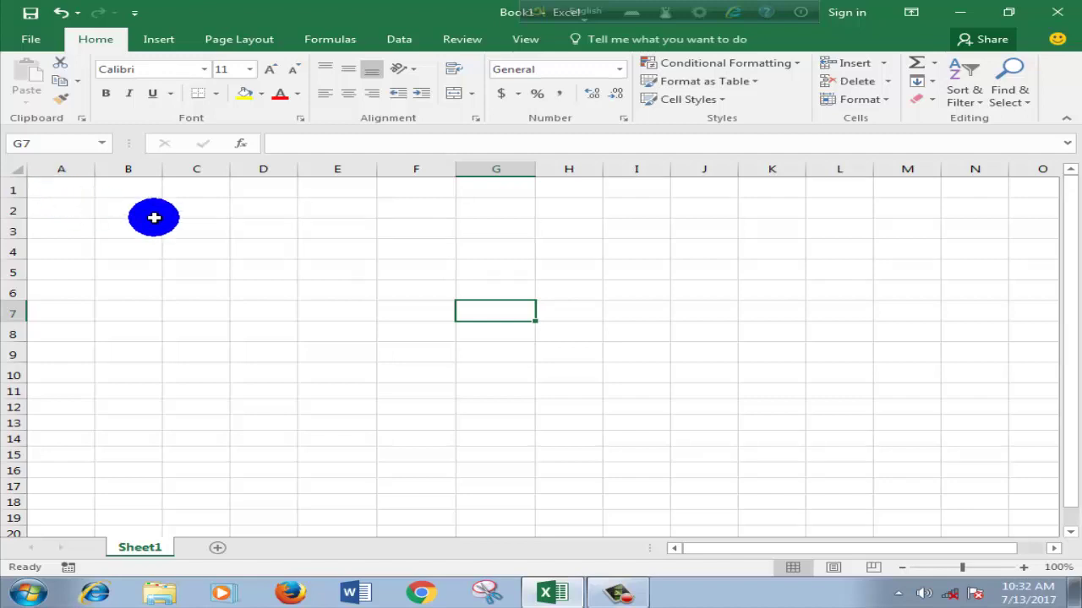
pyautogui.click(213, 223)
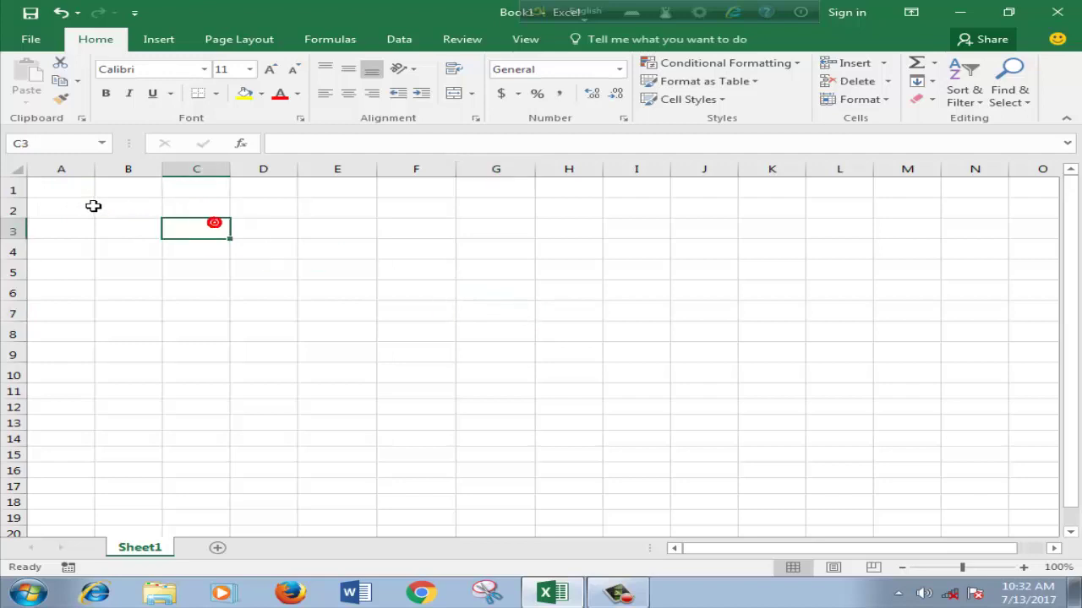
pyautogui.click(51, 189)
pyautogui.click(231, 256)
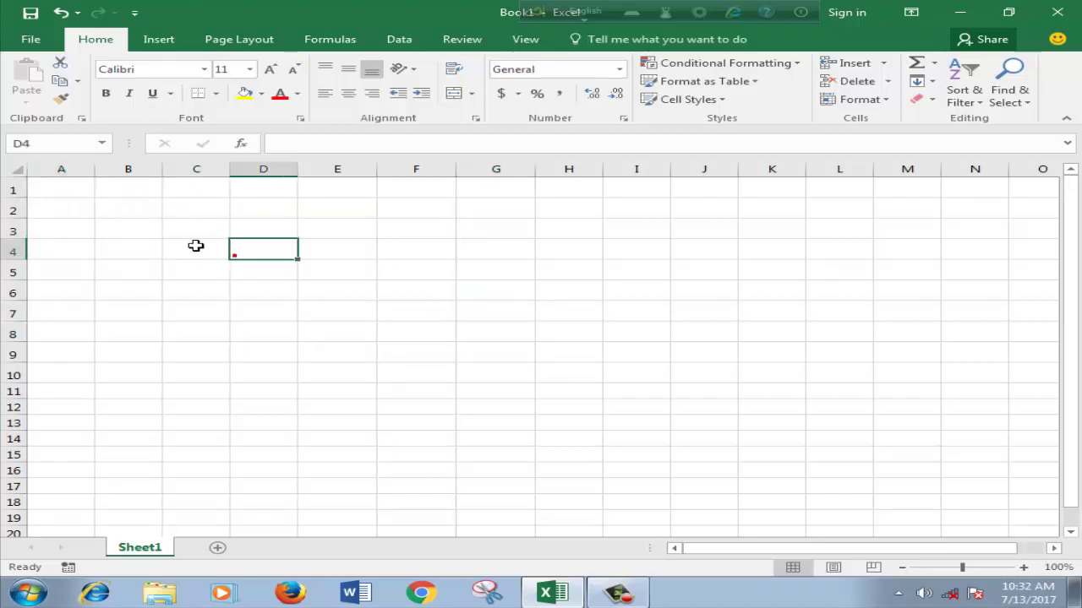
pyautogui.click(59, 189)
pyautogui.click(132, 197)
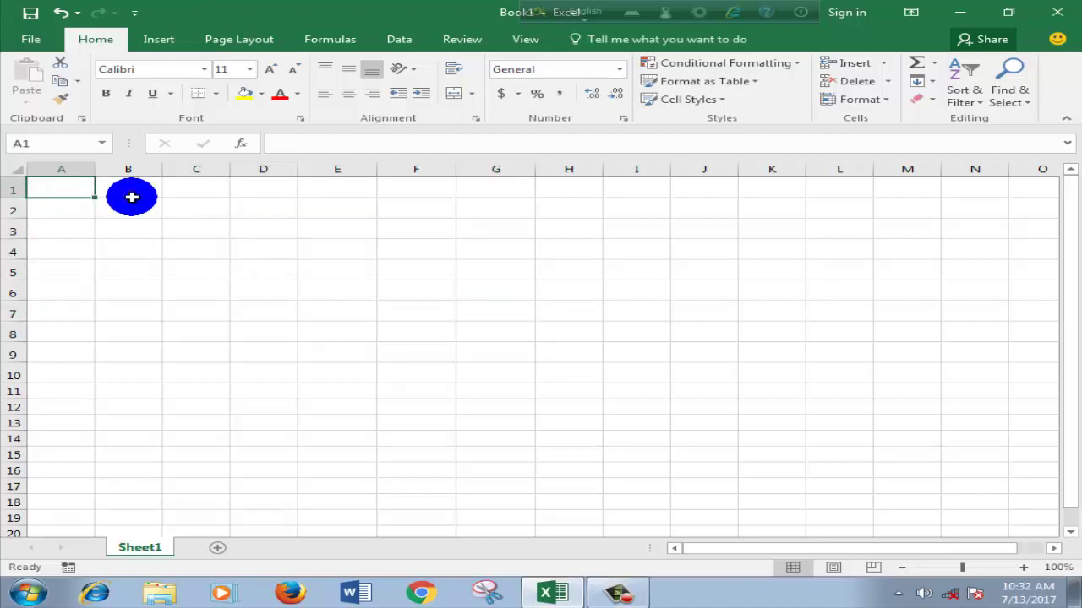
pyautogui.write('C')
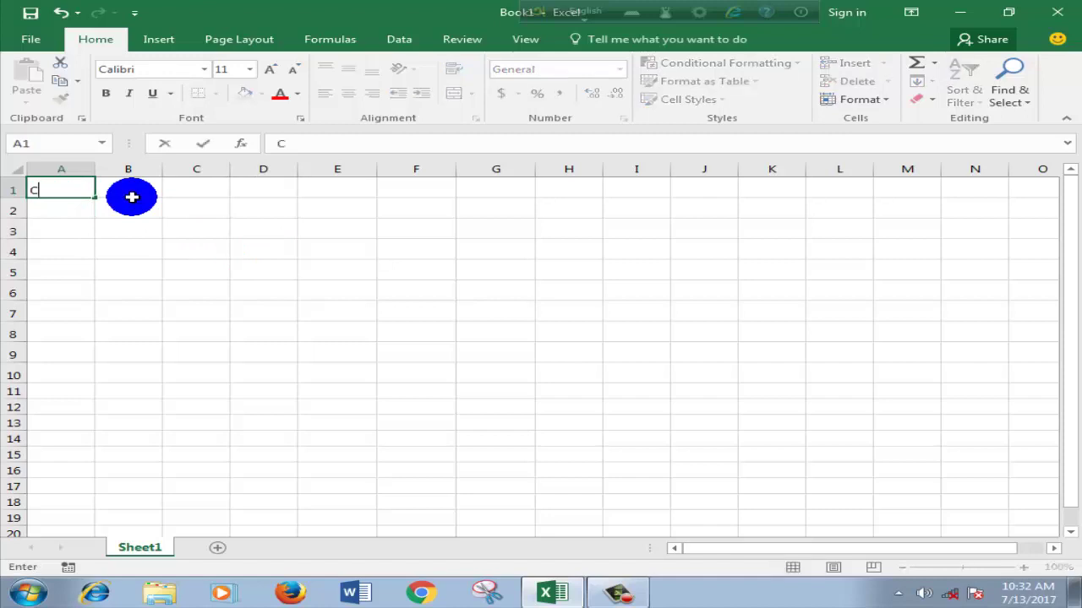
pyautogui.write('lavss')
pyautogui.click(169, 227)
# Enter the class headings 'Five', 'Six' and 'Seven' in A2, B2 and C2.
pyautogui.click(127, 234)
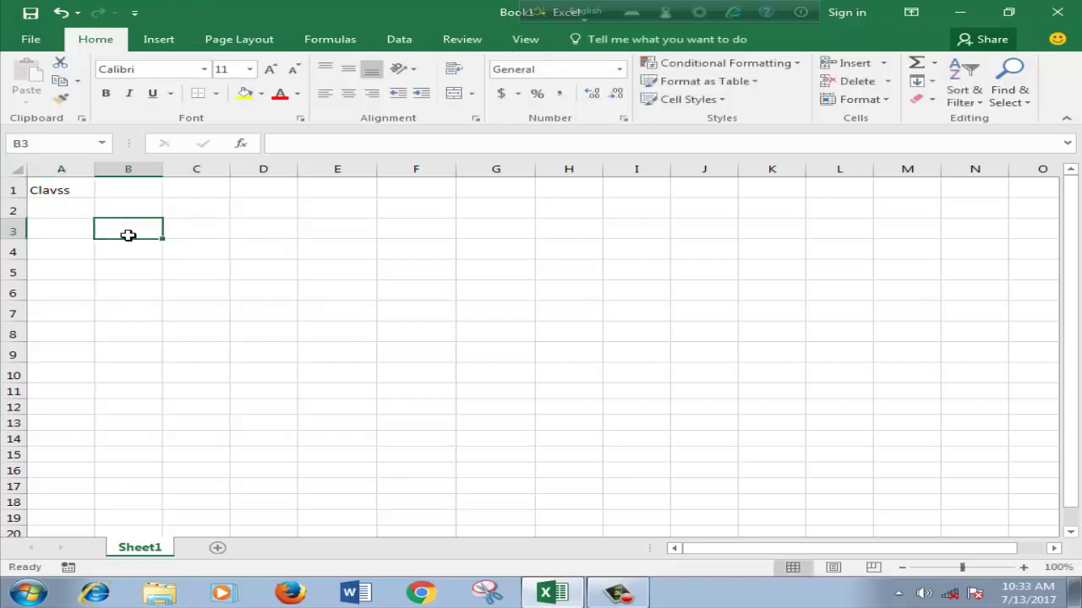
pyautogui.click(38, 212)
pyautogui.click(169, 224)
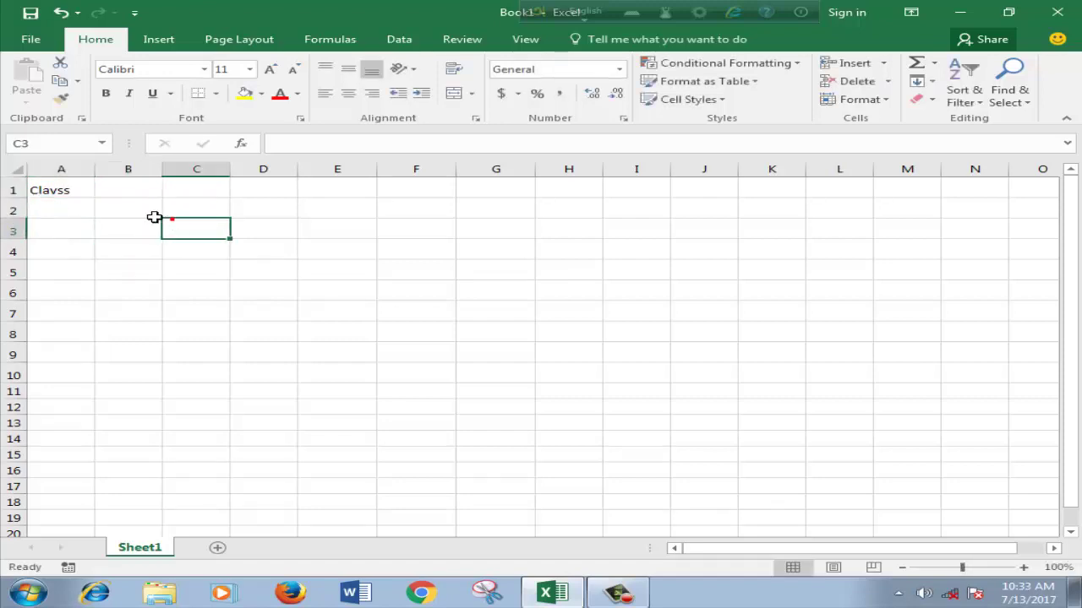
pyautogui.click(41, 214)
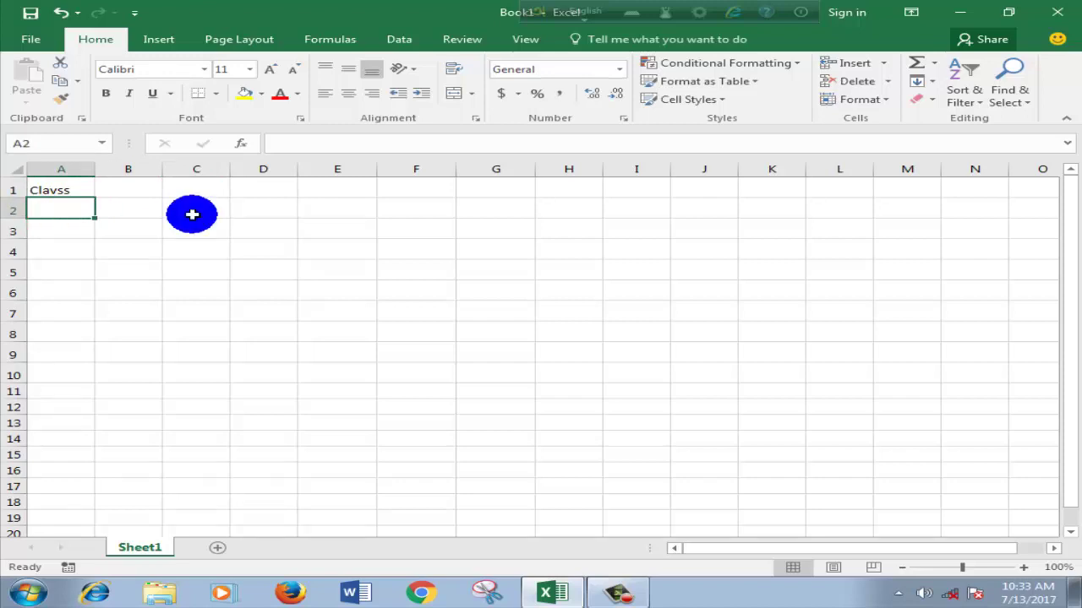
pyautogui.write('Five')
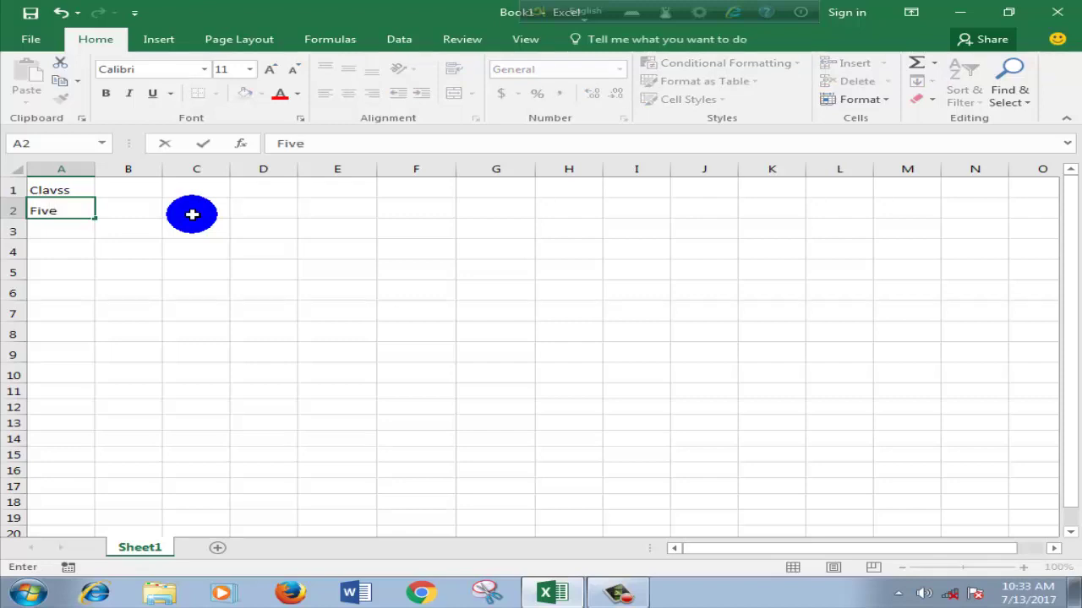
pyautogui.click(195, 245)
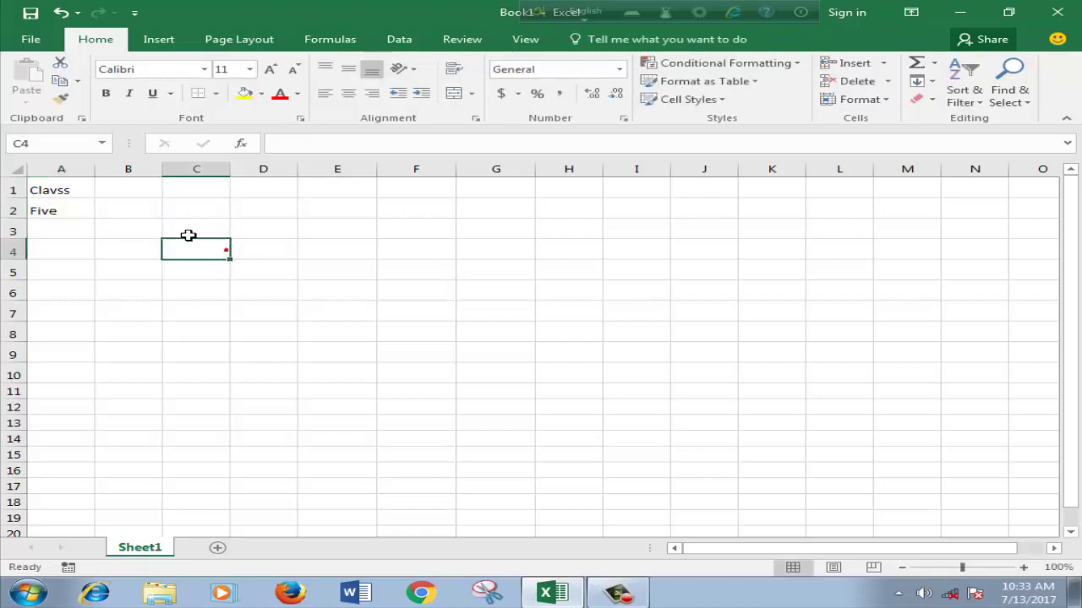
pyautogui.click(131, 207)
pyautogui.write('Six')
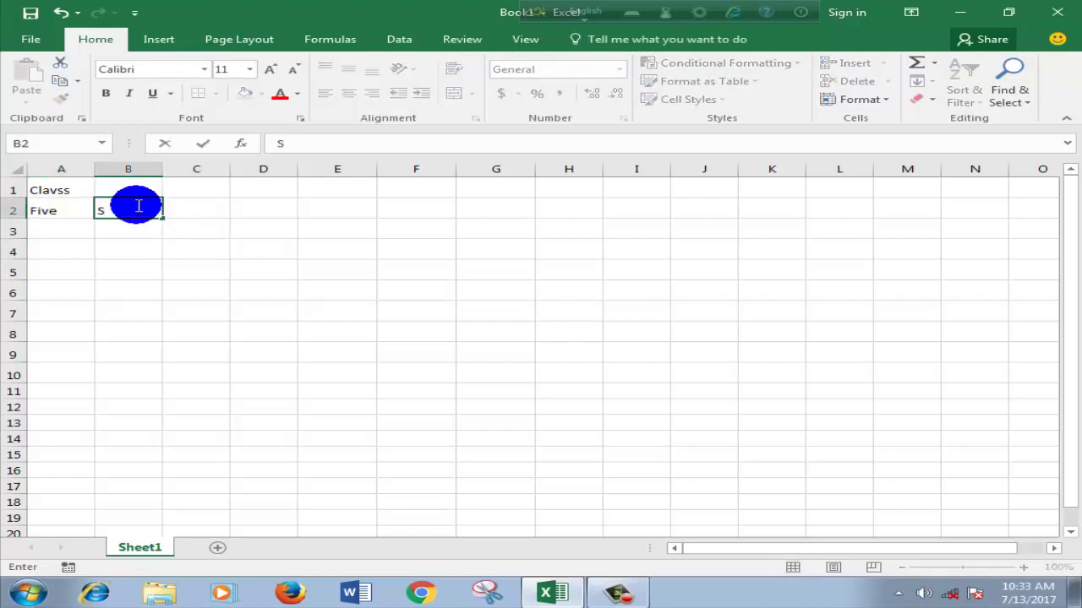
pyautogui.click(199, 215)
pyautogui.write('even')
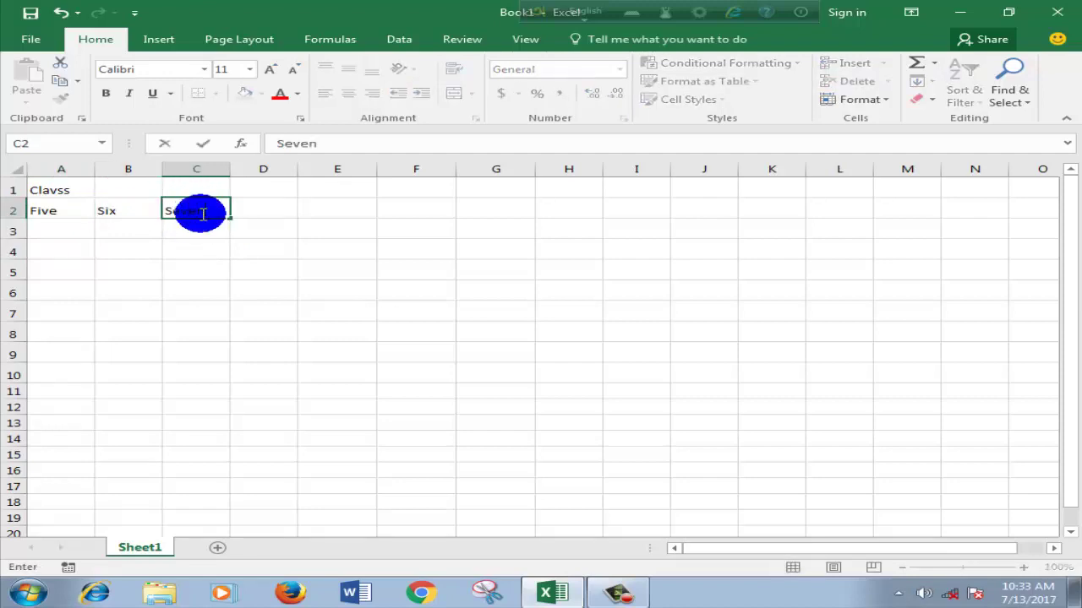
pyautogui.click(233, 211)
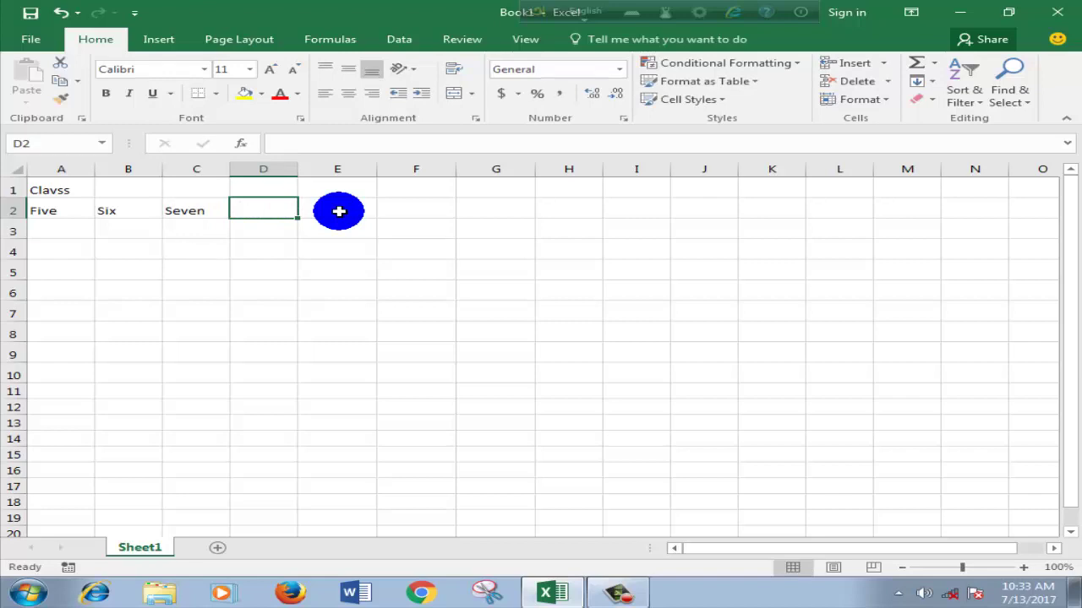
pyautogui.click(337, 249)
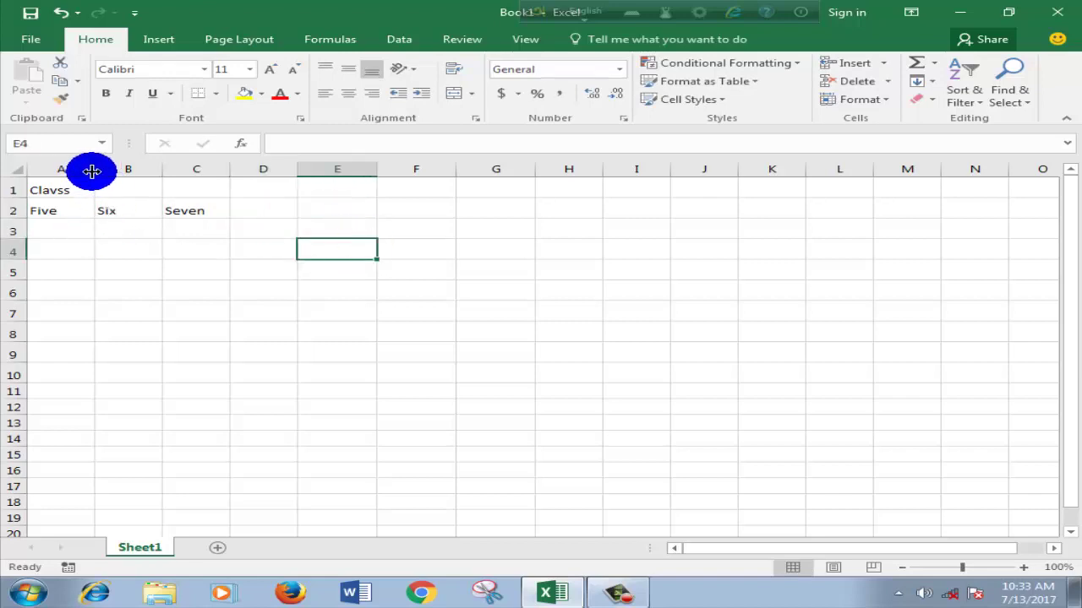
# Widen columns A–C and enter three student names under Five in A3:A5.
pyautogui.moveTo(95, 170); pyautogui.dragTo(412, 169)
pyautogui.click(79, 231)
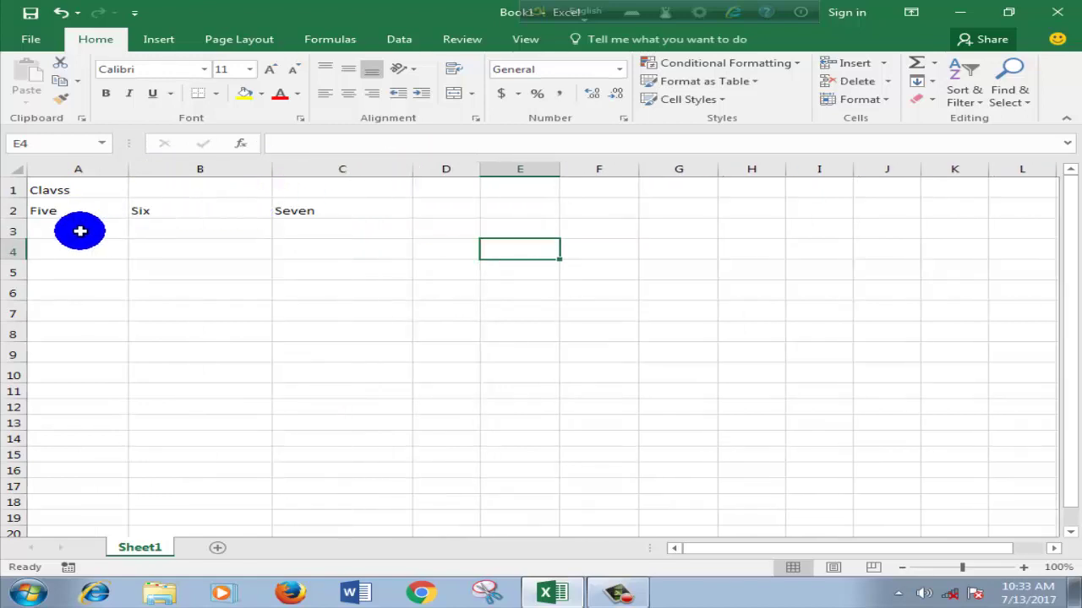
pyautogui.write('ram')
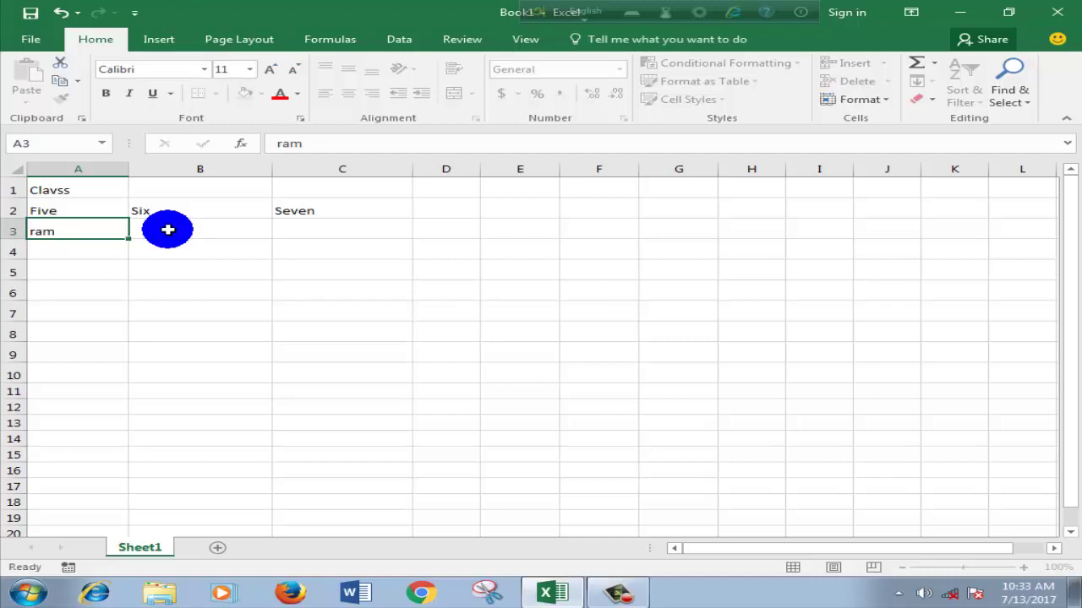
pyautogui.press('Return')
pyautogui.write('kamal')
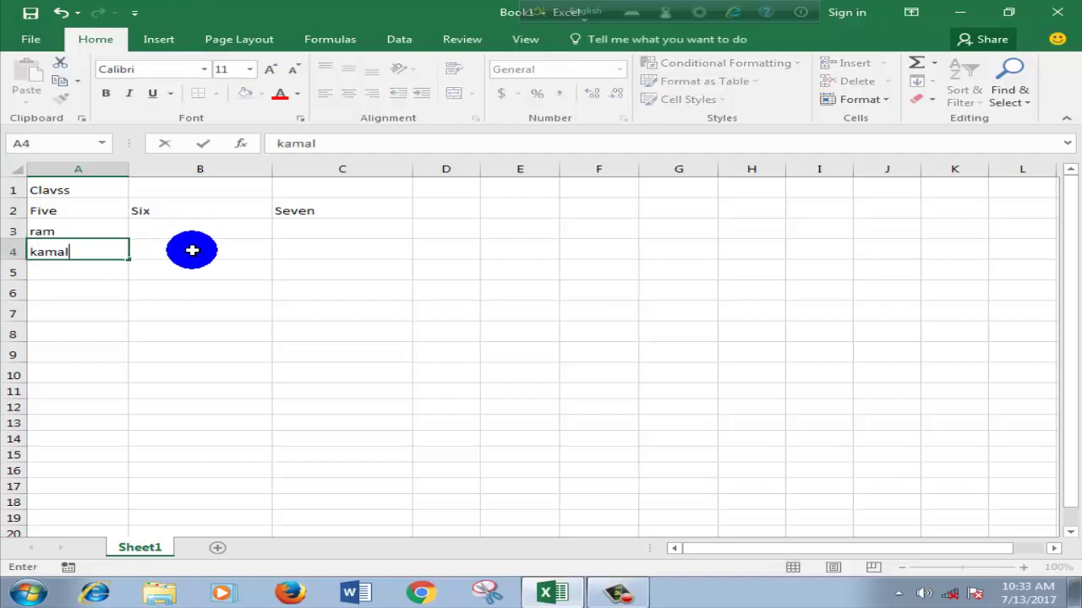
pyautogui.click(191, 248)
pyautogui.click(90, 271)
pyautogui.write('Bimal')
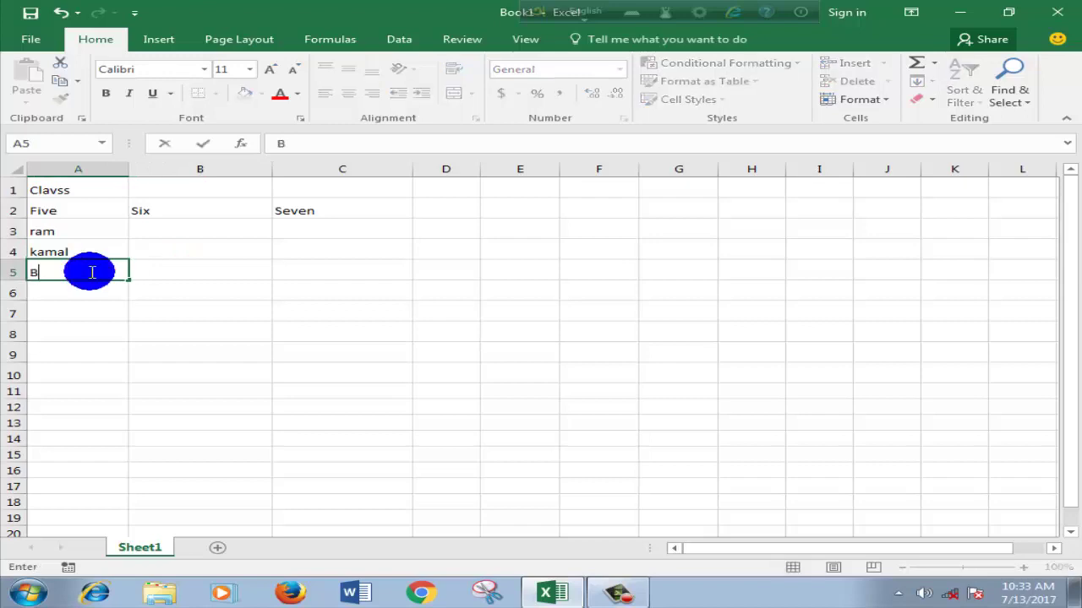
pyautogui.click(179, 272)
# Enter three student names under Six in B3:B5.
pyautogui.click(163, 226)
pyautogui.write('subir')
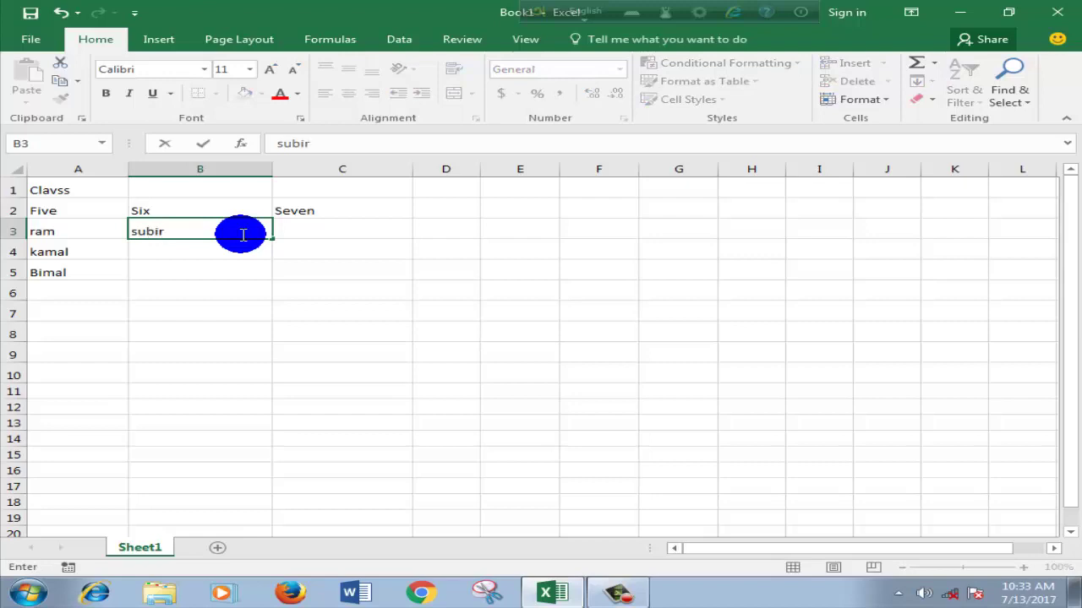
pyautogui.click(212, 251)
pyautogui.write('r')
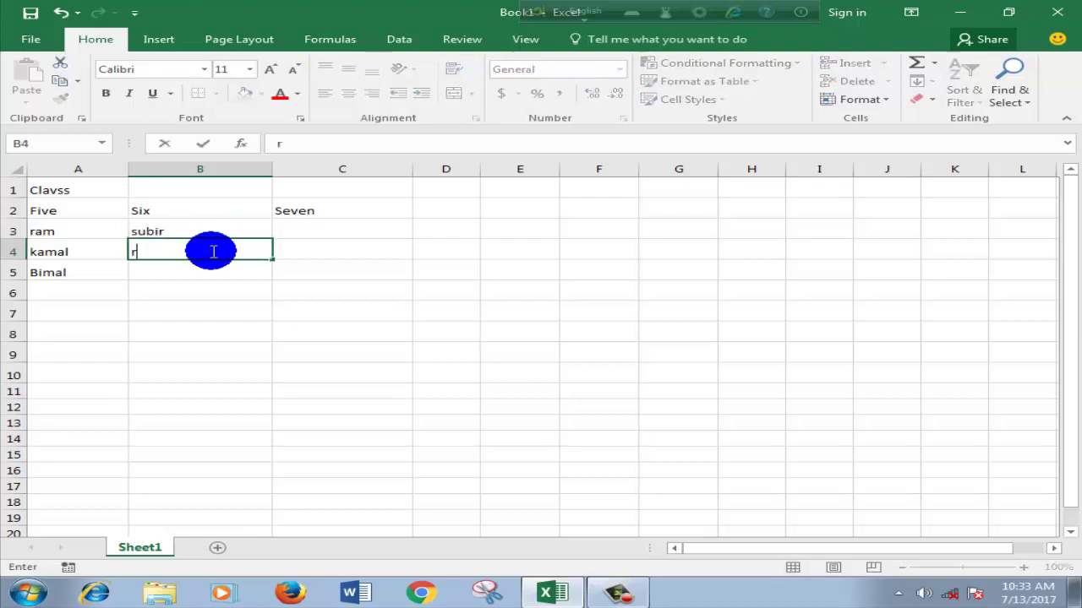
pyautogui.write('aj')
pyautogui.click(193, 273)
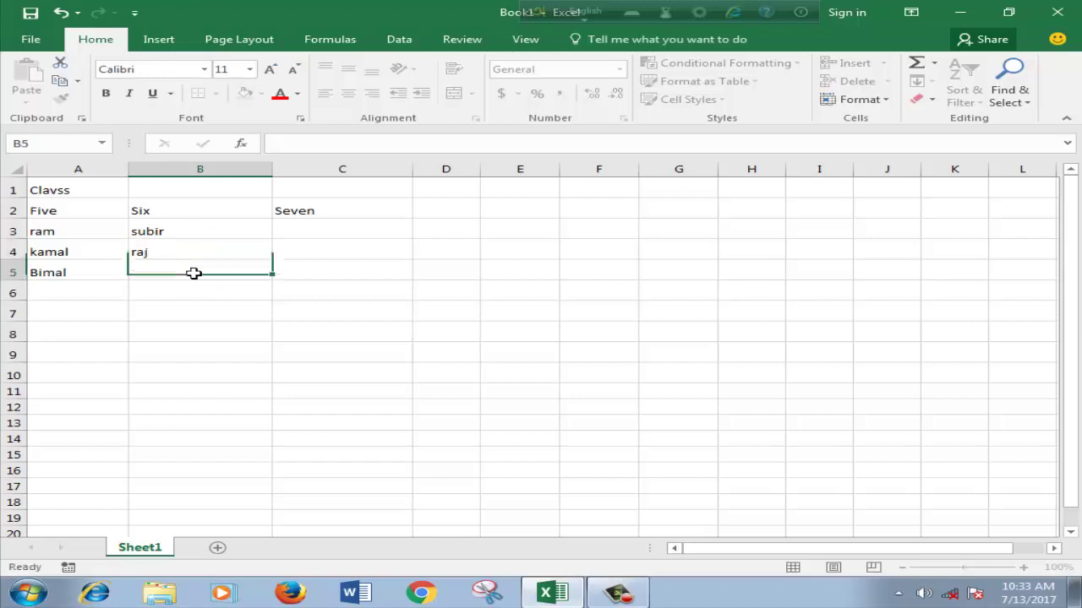
pyautogui.write('Pr')
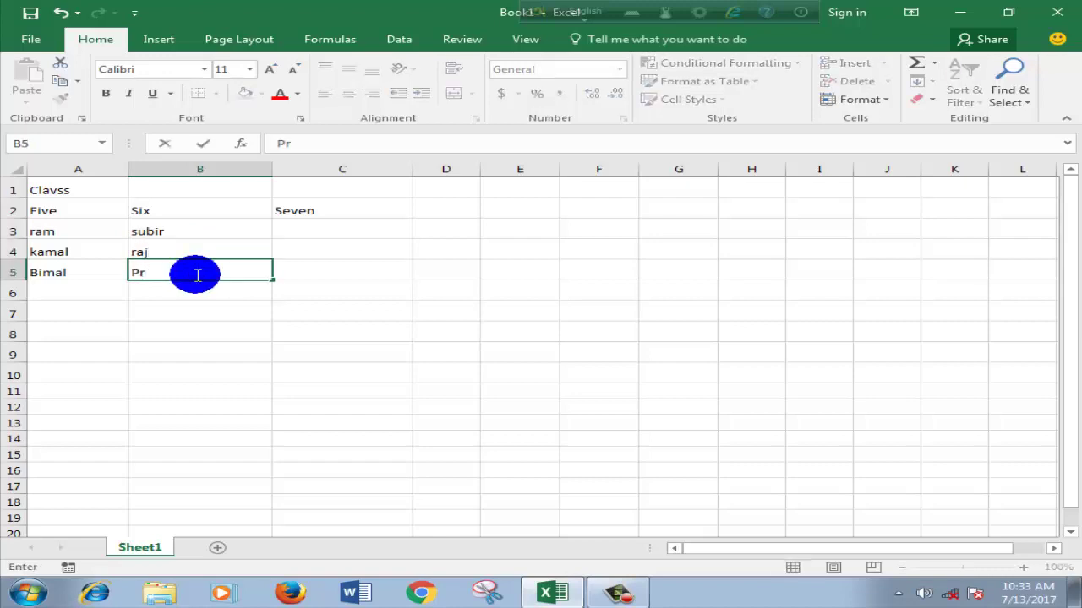
pyautogui.write('abir')
pyautogui.click(384, 334)
# Enter three student names under Seven in C3:C5.
pyautogui.click(338, 228)
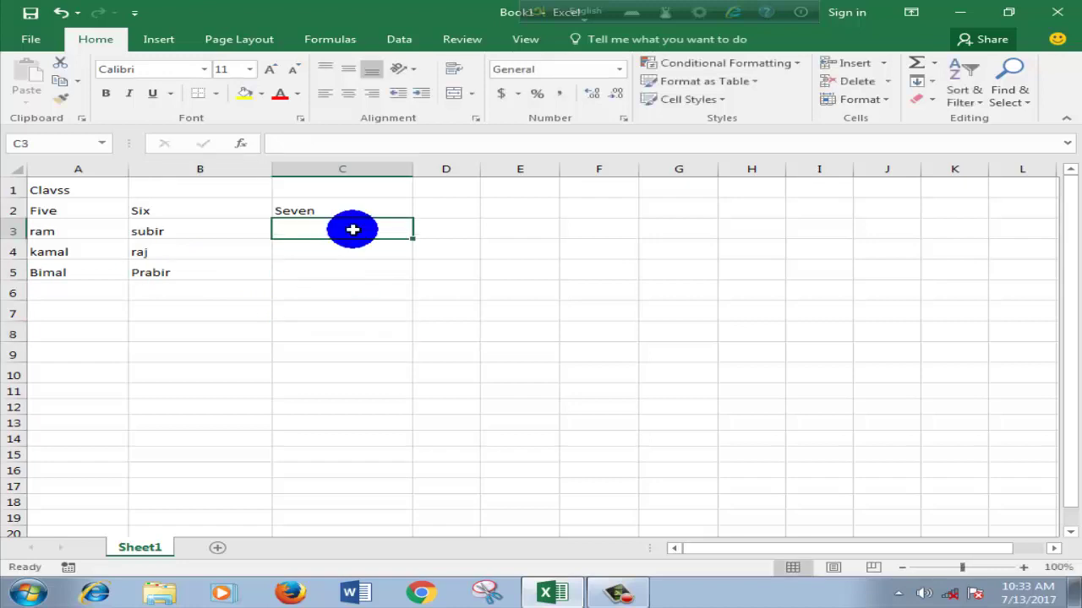
pyautogui.write('latika')
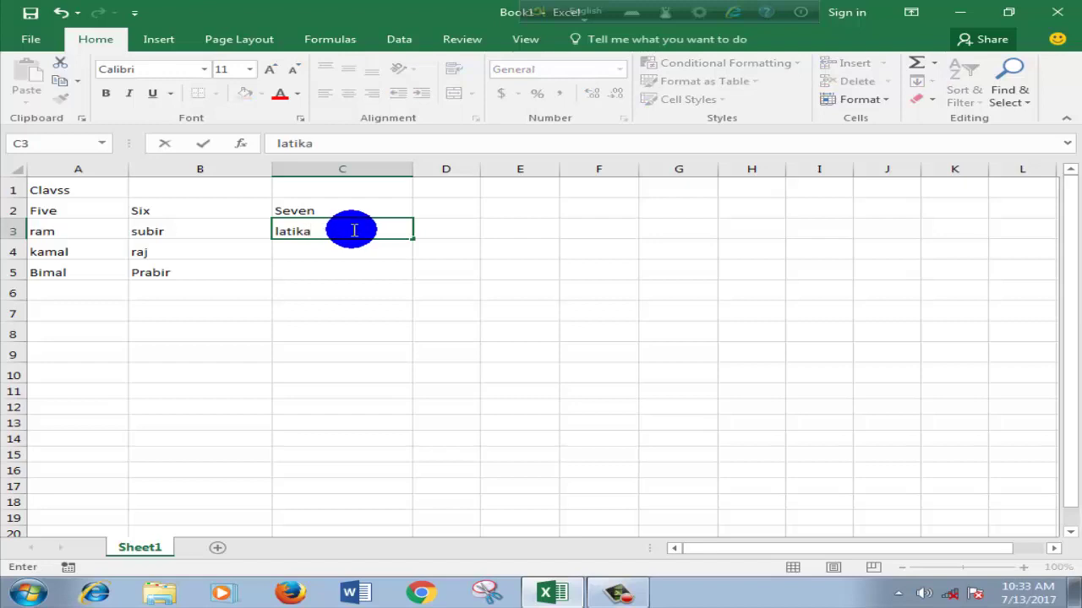
pyautogui.click(329, 249)
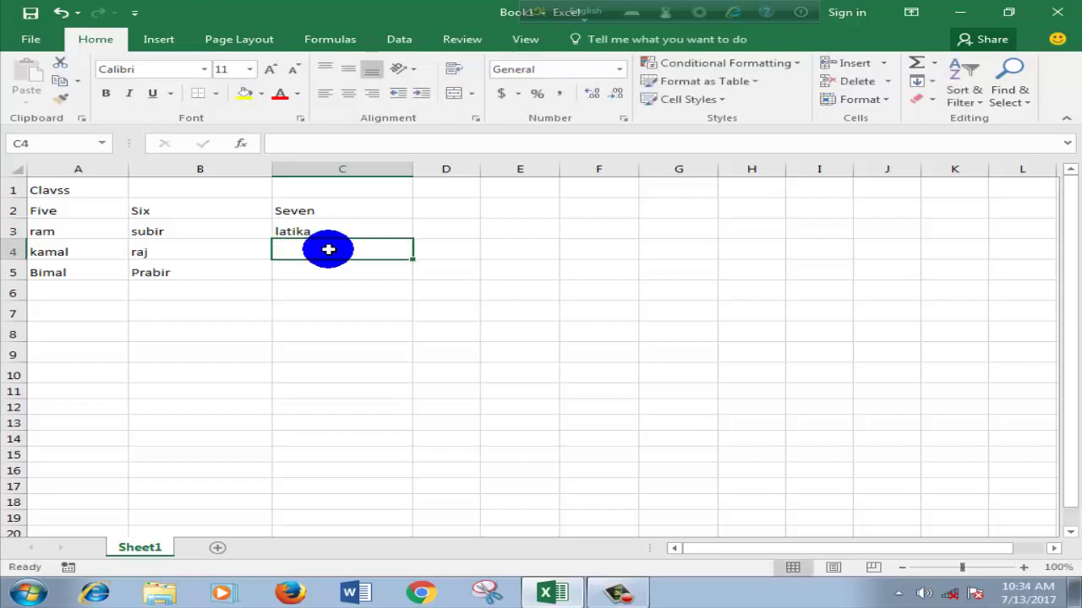
pyautogui.write('ramala')
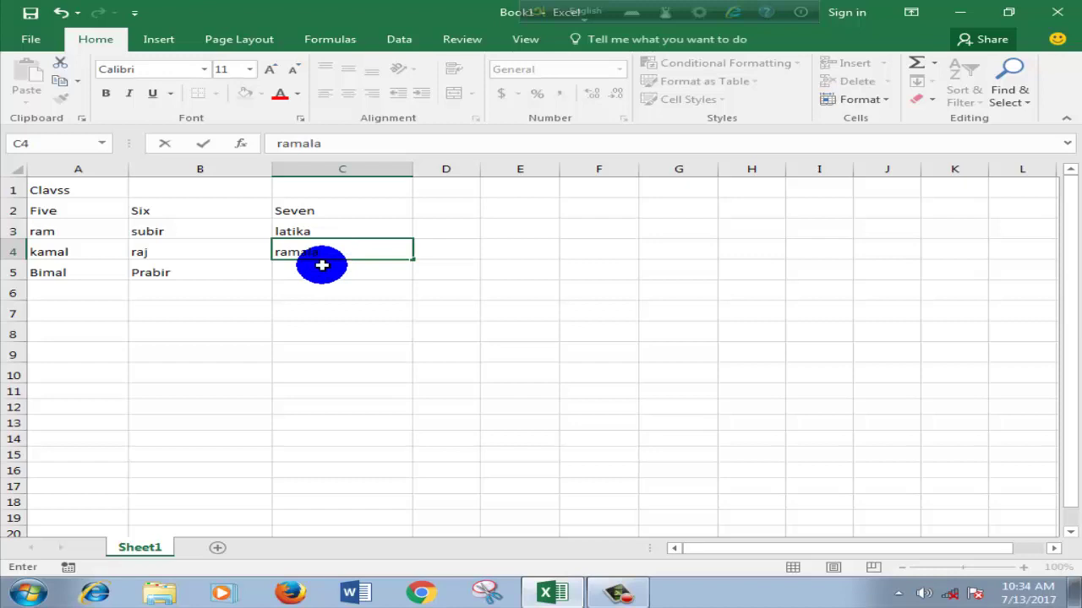
pyautogui.click(317, 272)
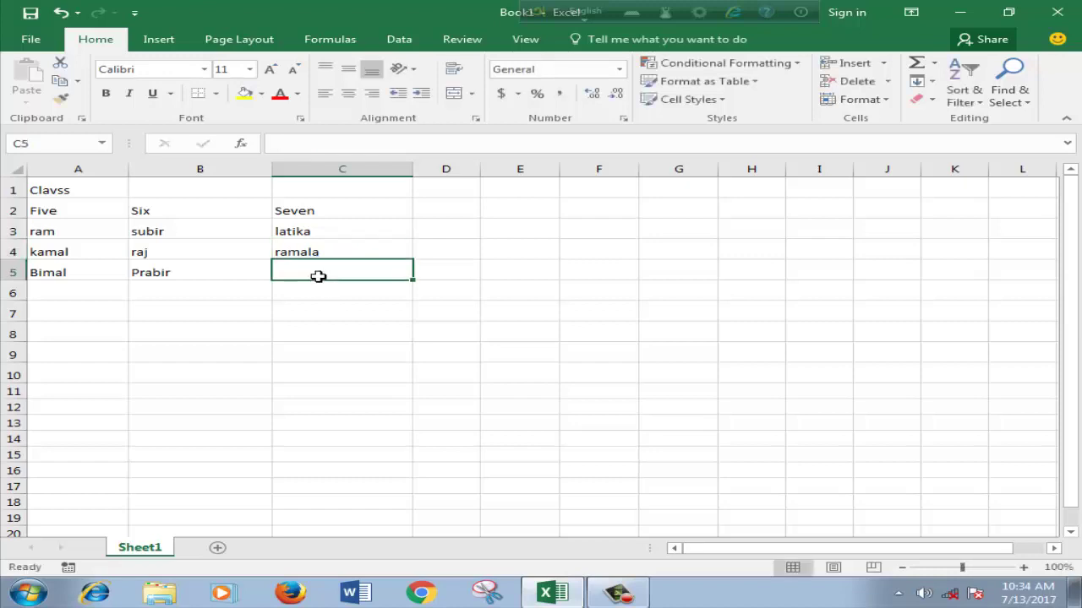
pyautogui.write('sh')
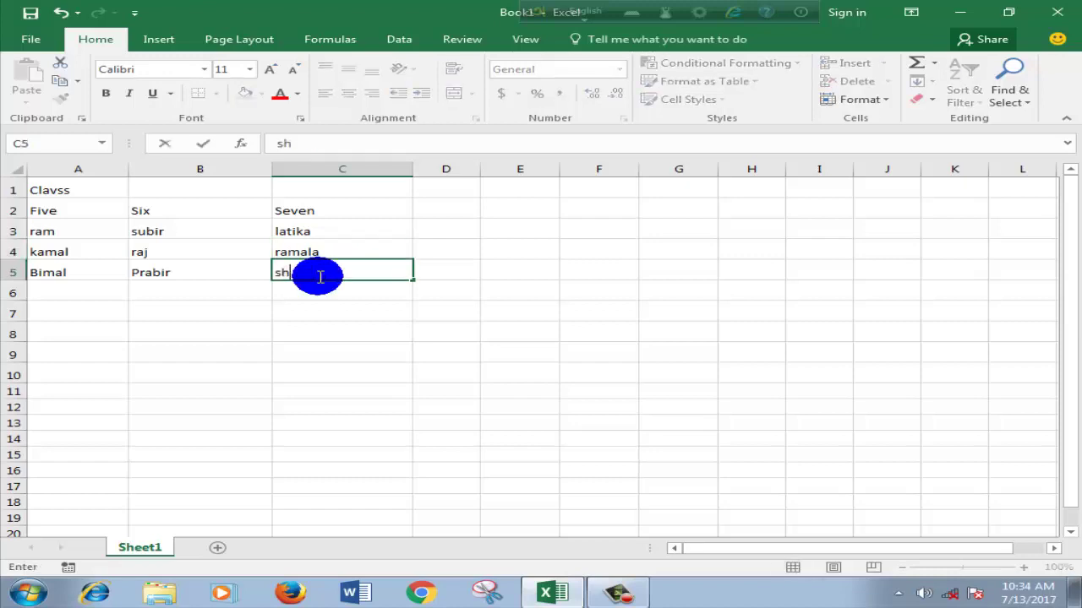
pyautogui.write('yamal')
# Merge and centre the Clavss title across A1:C1 and fill it red.
pyautogui.click(51, 187)
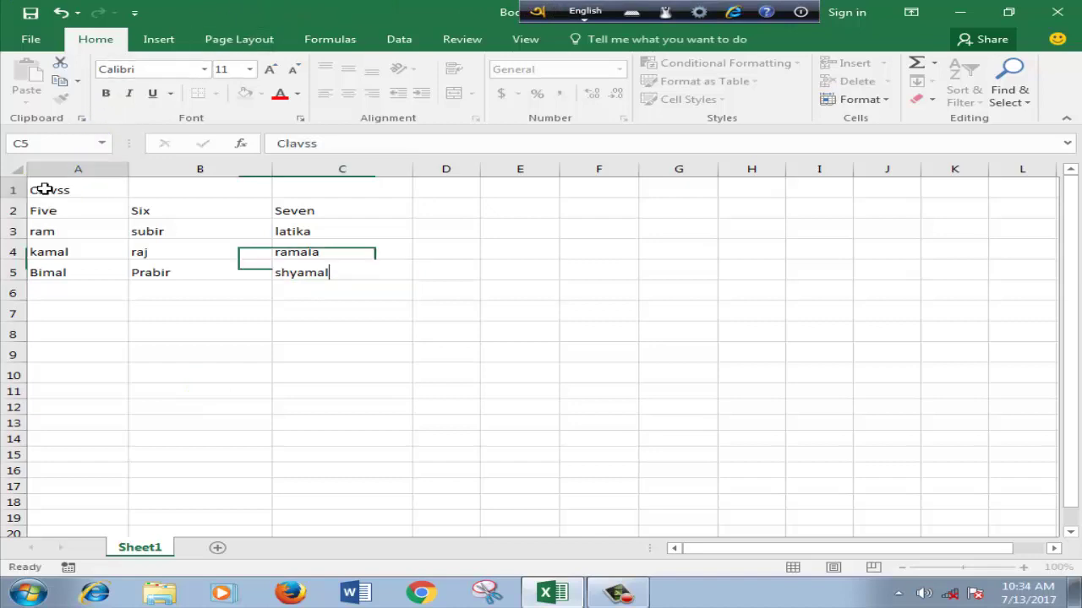
pyautogui.moveTo(44, 189); pyautogui.dragTo(304, 187)
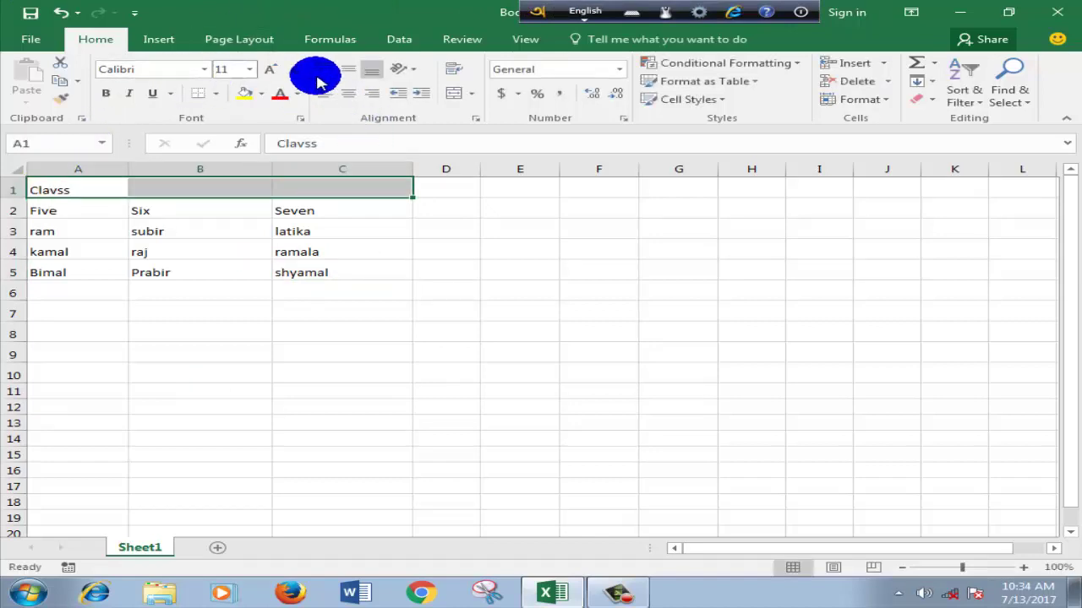
pyautogui.click(451, 95)
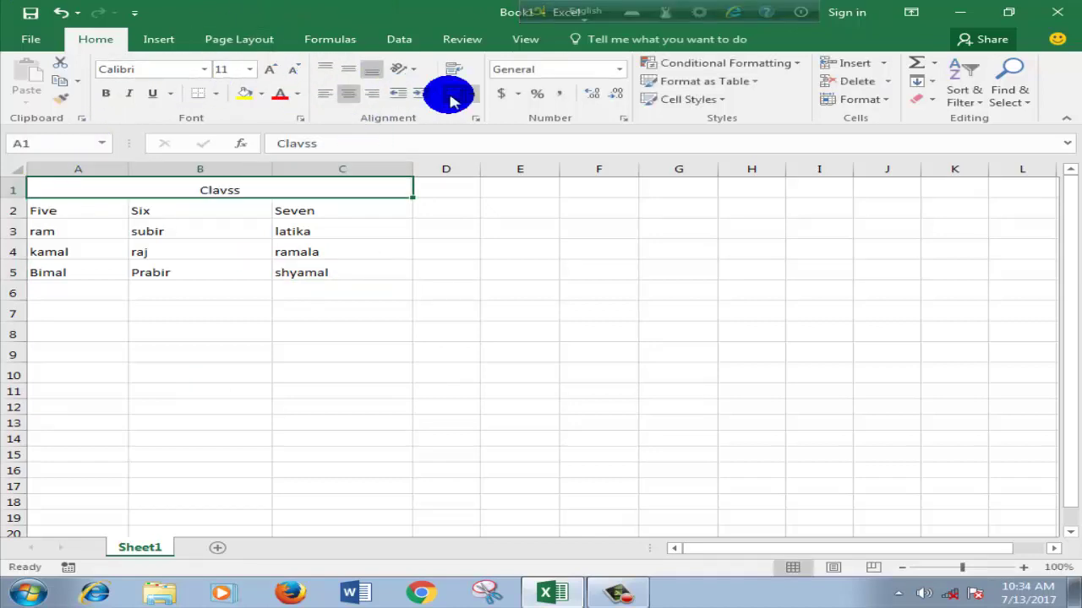
pyautogui.click(463, 208)
pyautogui.click(174, 187)
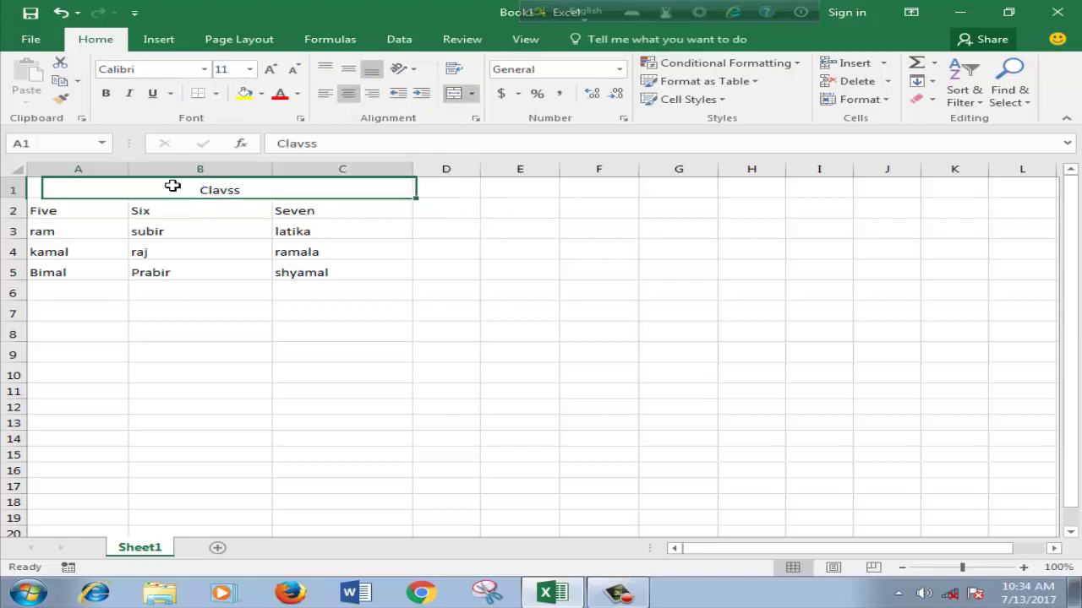
pyautogui.click(261, 94)
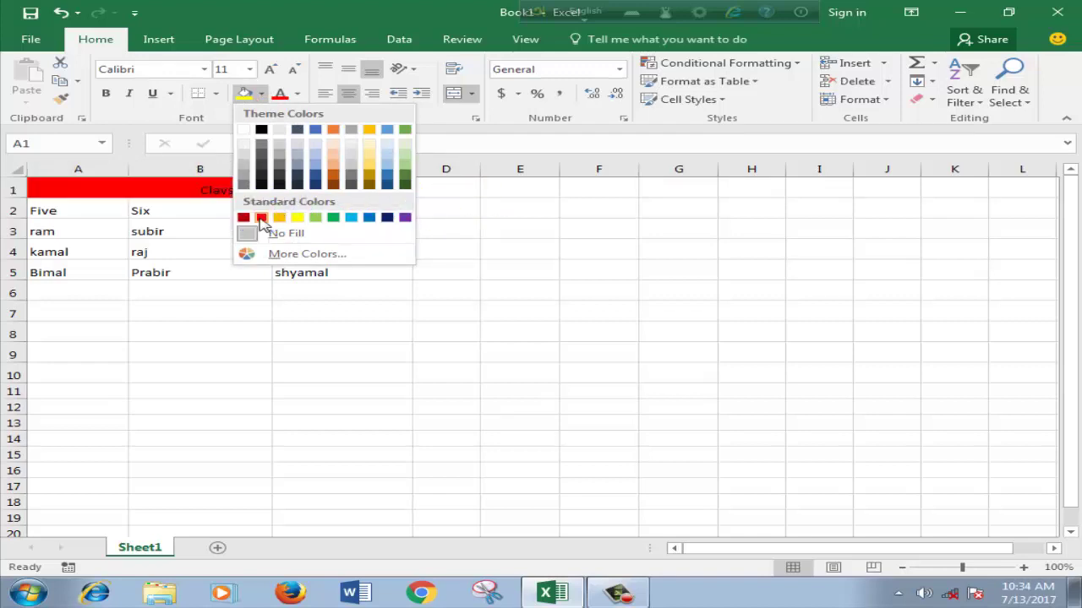
pyautogui.click(258, 219)
# Make the title text yellow, size 22, and middle-aligned vertically.
pyautogui.doubleClick(265, 191)
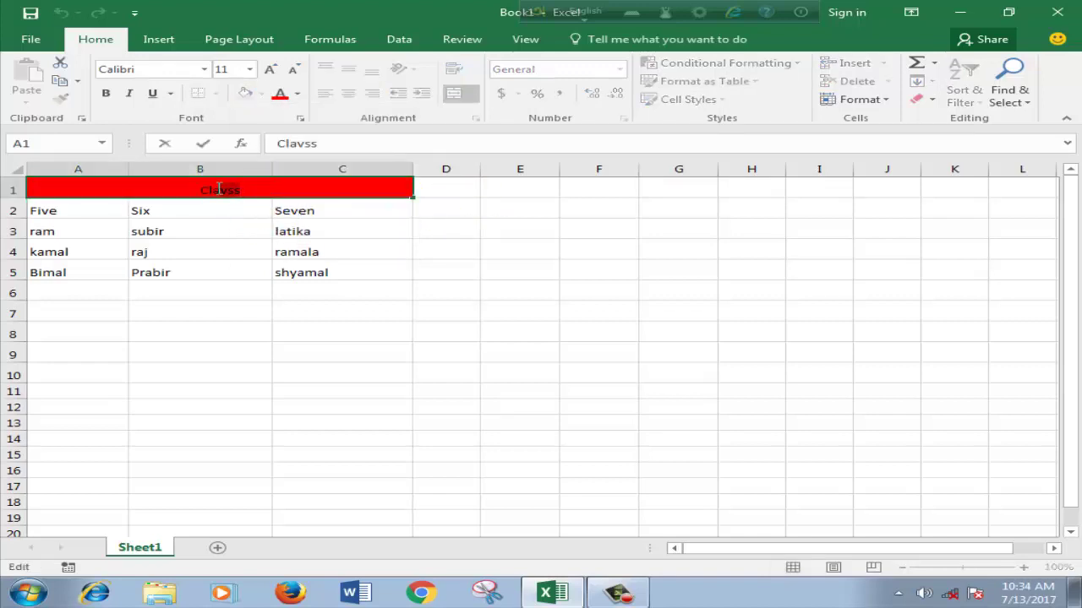
pyautogui.moveTo(241, 189); pyautogui.dragTo(198, 187)
pyautogui.click(297, 93)
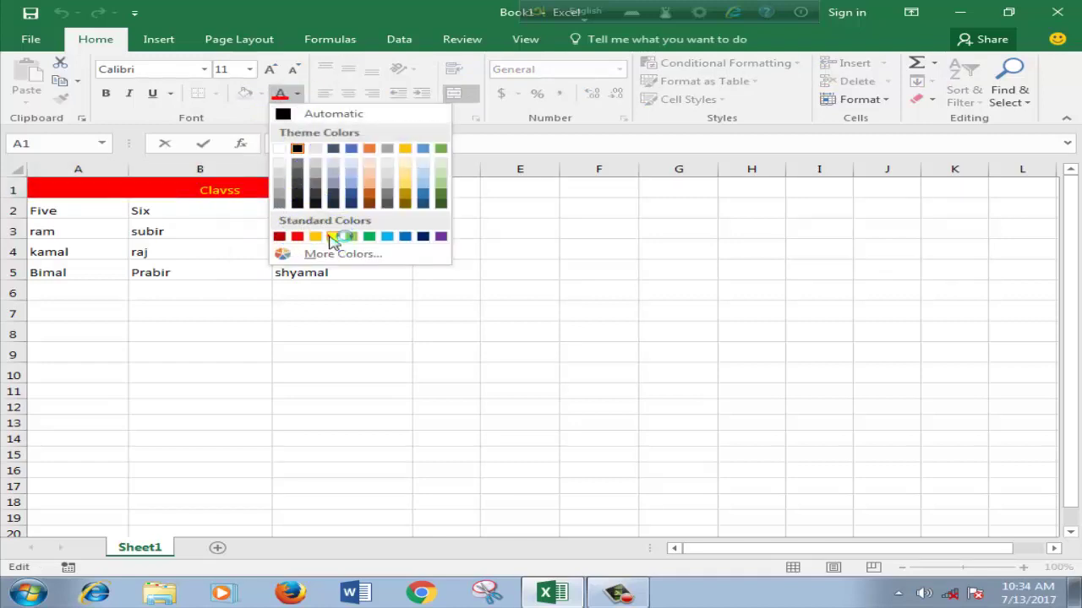
pyautogui.click(333, 236)
pyautogui.click(249, 68)
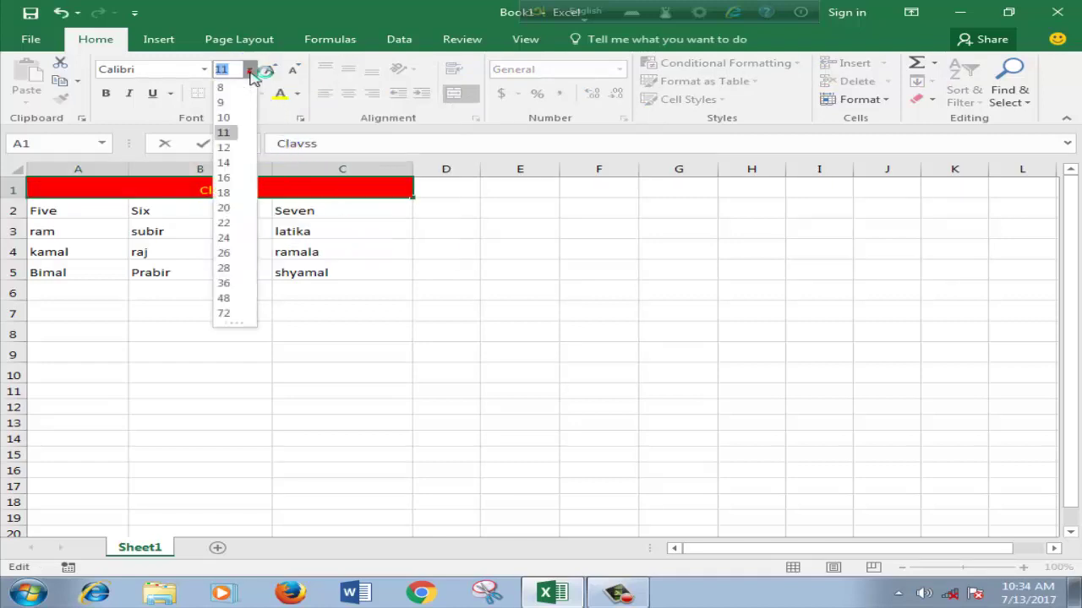
pyautogui.click(226, 222)
pyautogui.click(495, 222)
pyautogui.click(234, 190)
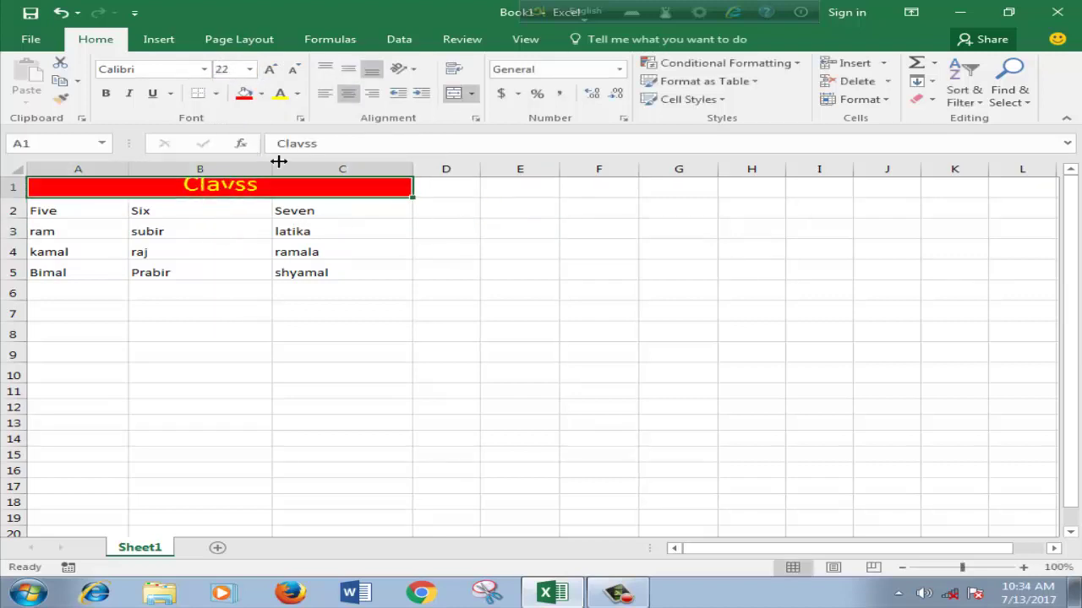
pyautogui.click(348, 68)
pyautogui.click(518, 169)
# Turn on Sort & Filter > Filter for header row 2 with Five, Six and Seven.
pyautogui.click(435, 250)
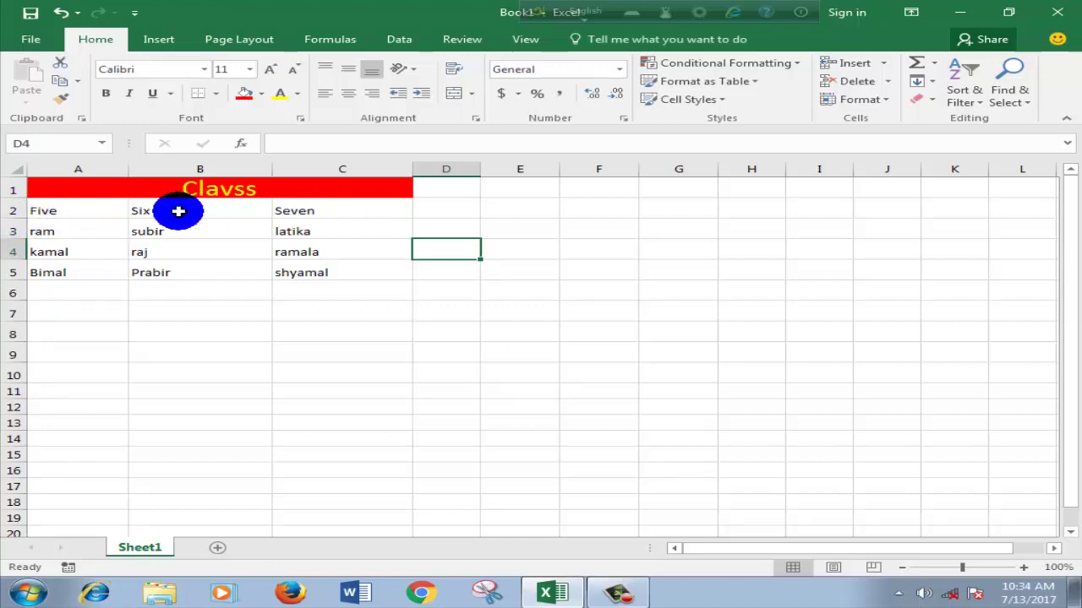
pyautogui.click(11, 211)
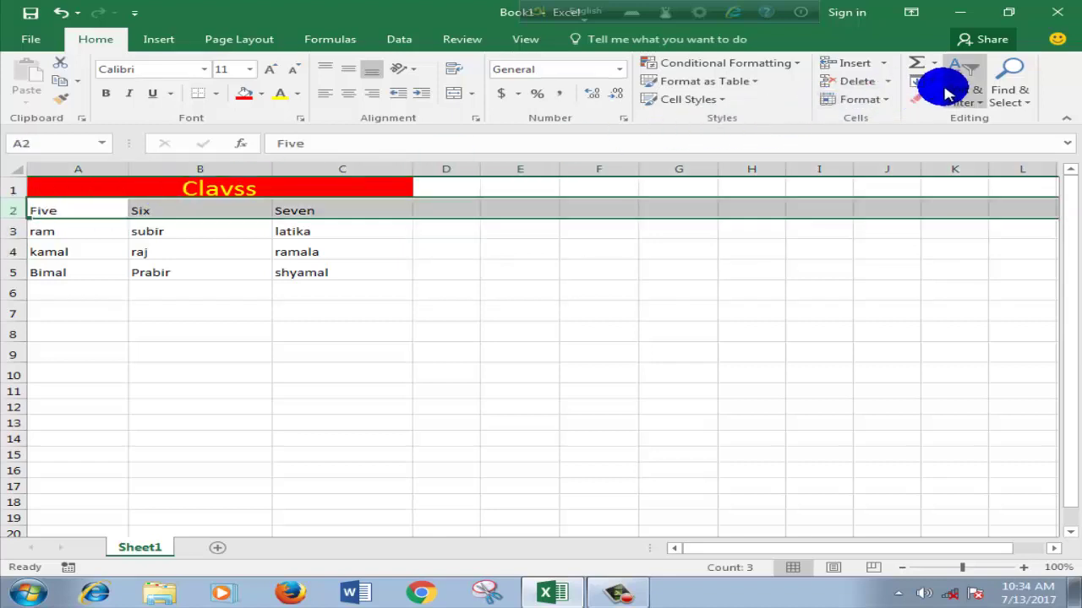
pyautogui.click(976, 108)
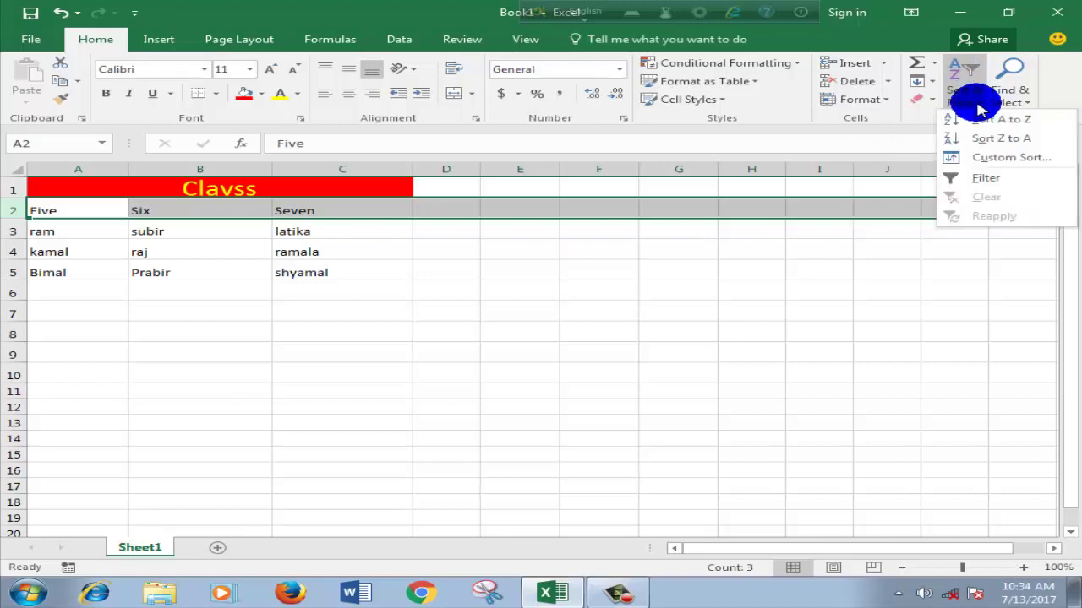
pyautogui.click(969, 179)
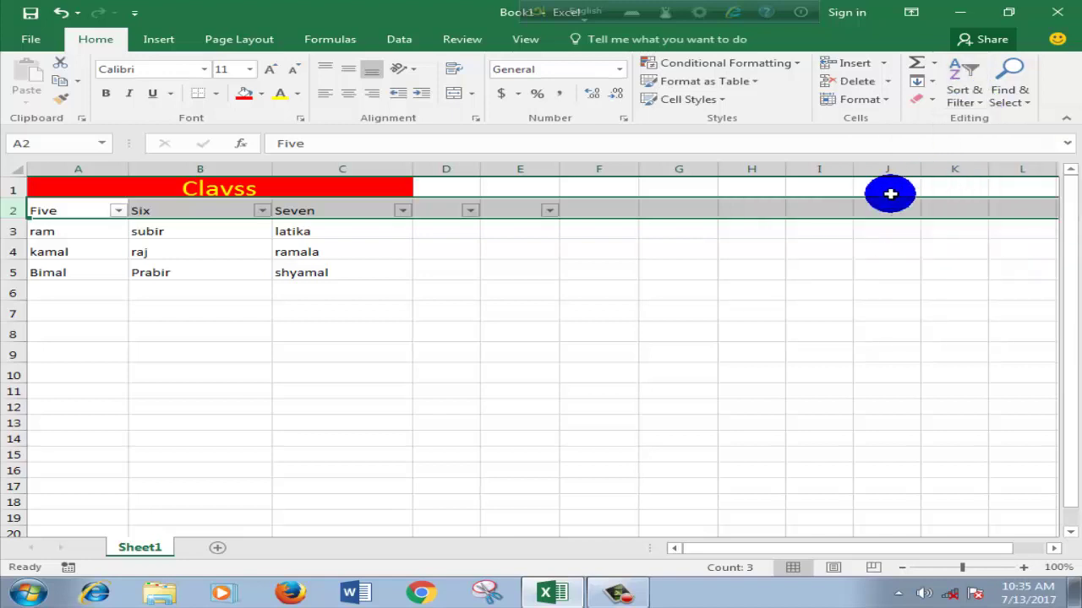
pyautogui.click(676, 352)
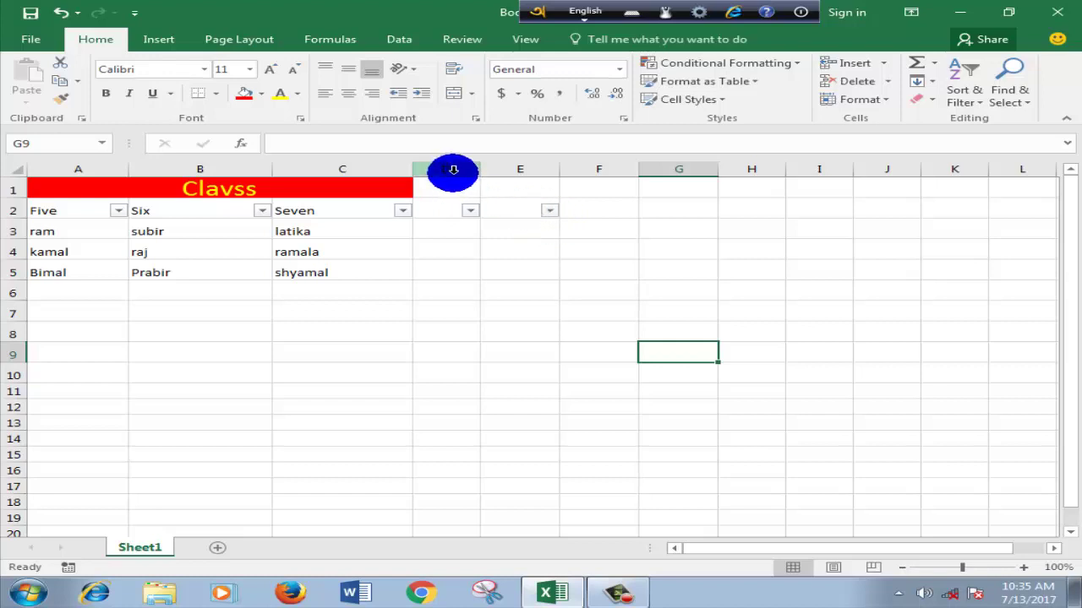
pyautogui.click(448, 169)
# Delete the two empty filtered columns to the right of the Five, Six, Seven table.
pyautogui.rightClick(452, 171)
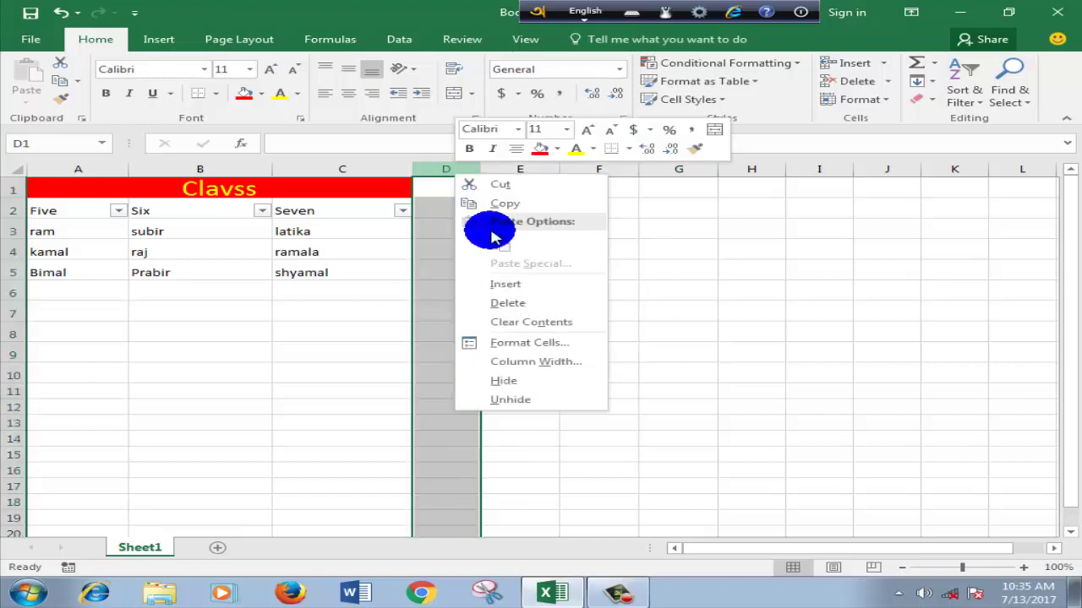
pyautogui.click(509, 303)
pyautogui.rightClick(468, 173)
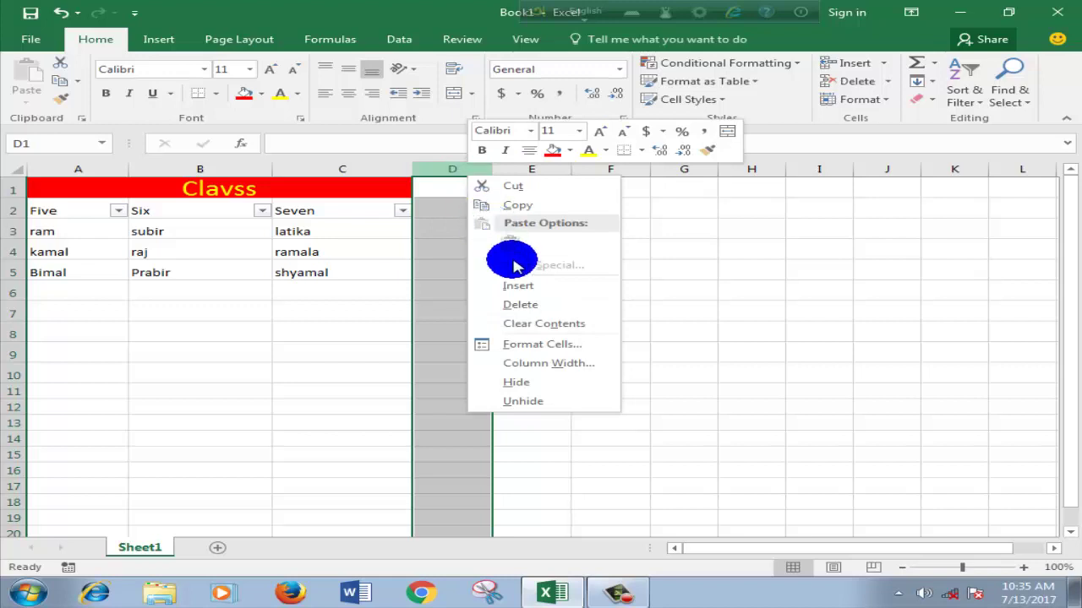
pyautogui.click(520, 303)
pyautogui.click(625, 308)
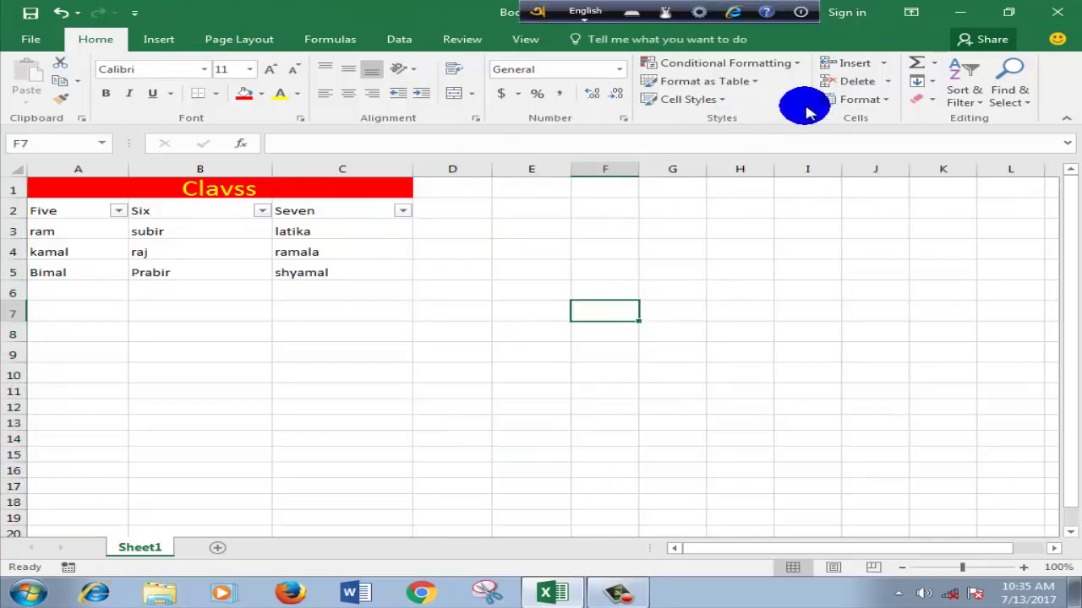
pyautogui.click(979, 106)
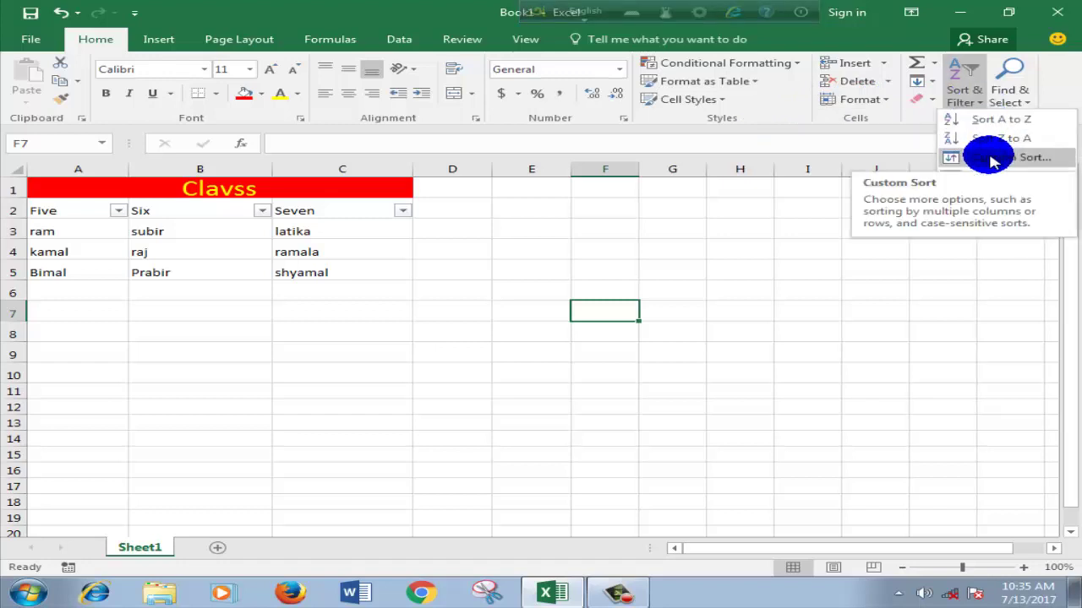
pyautogui.click(994, 158)
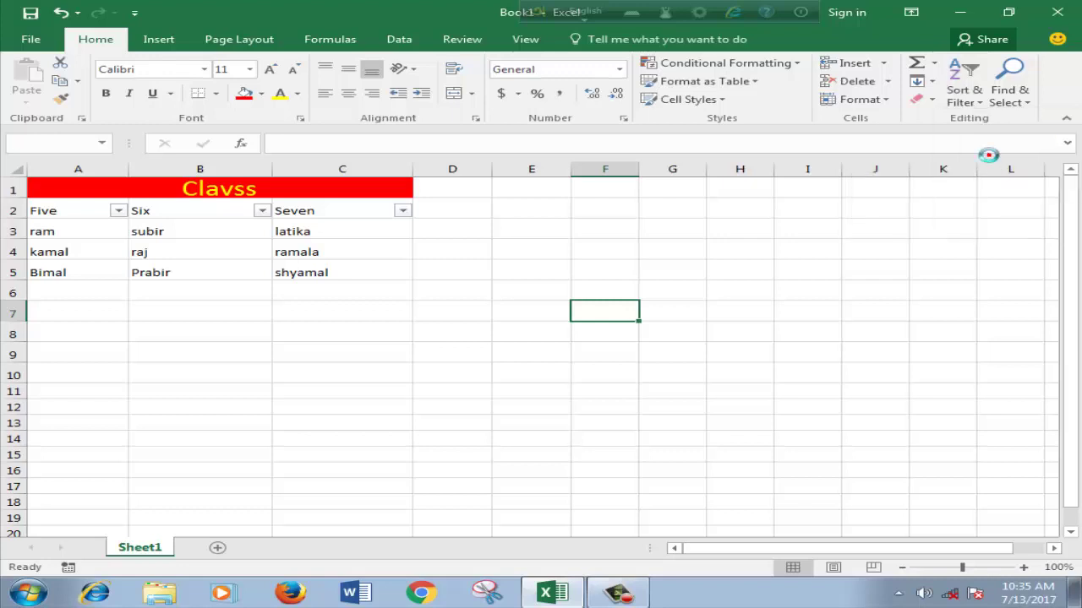
pyautogui.press('Return')
pyautogui.click(534, 250)
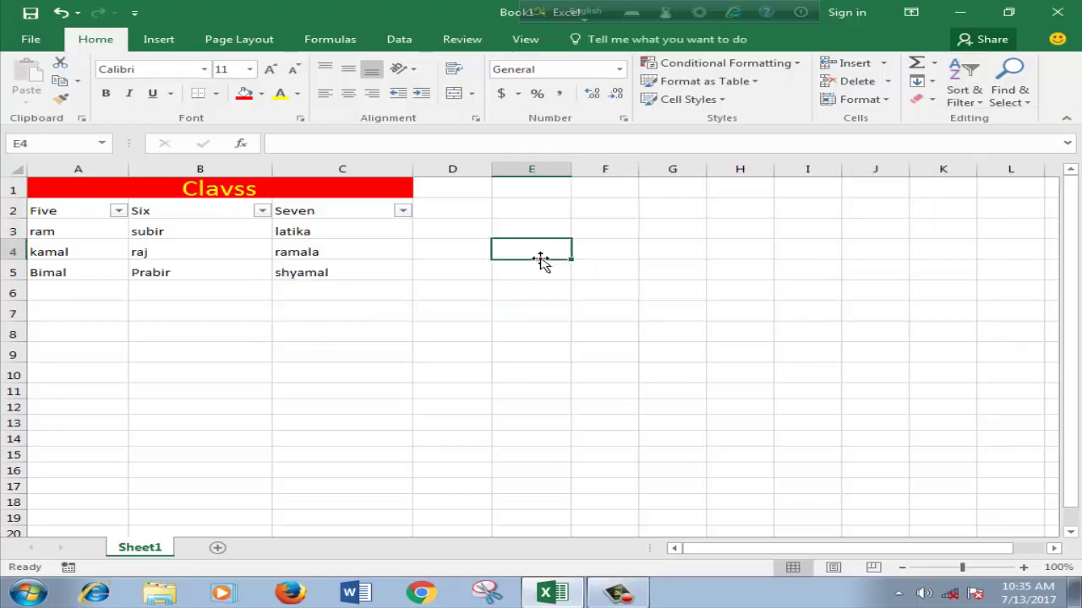
pyautogui.click(119, 211)
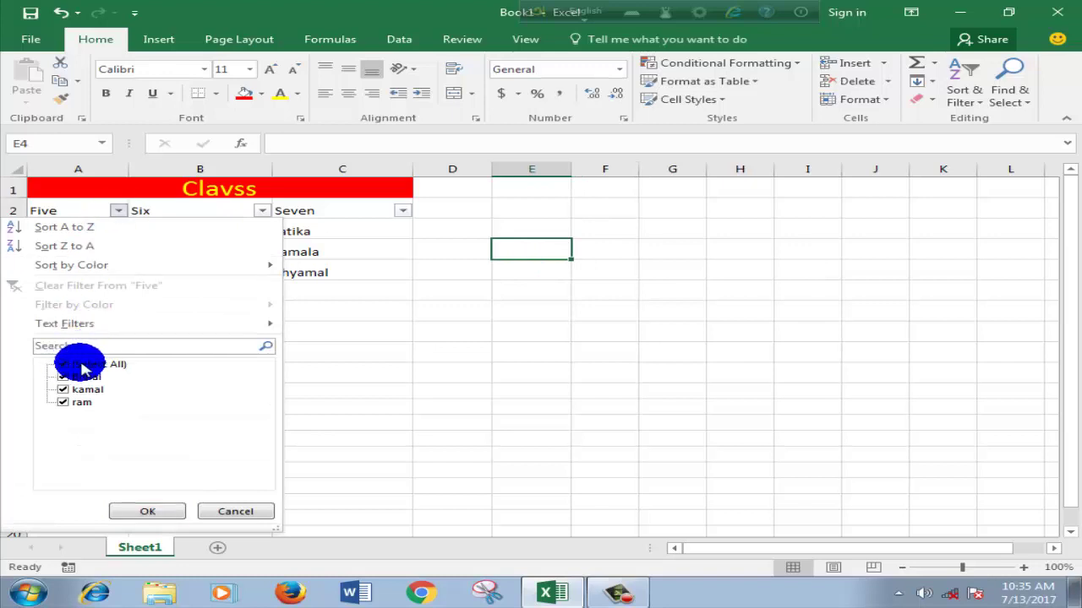
pyautogui.click(52, 212)
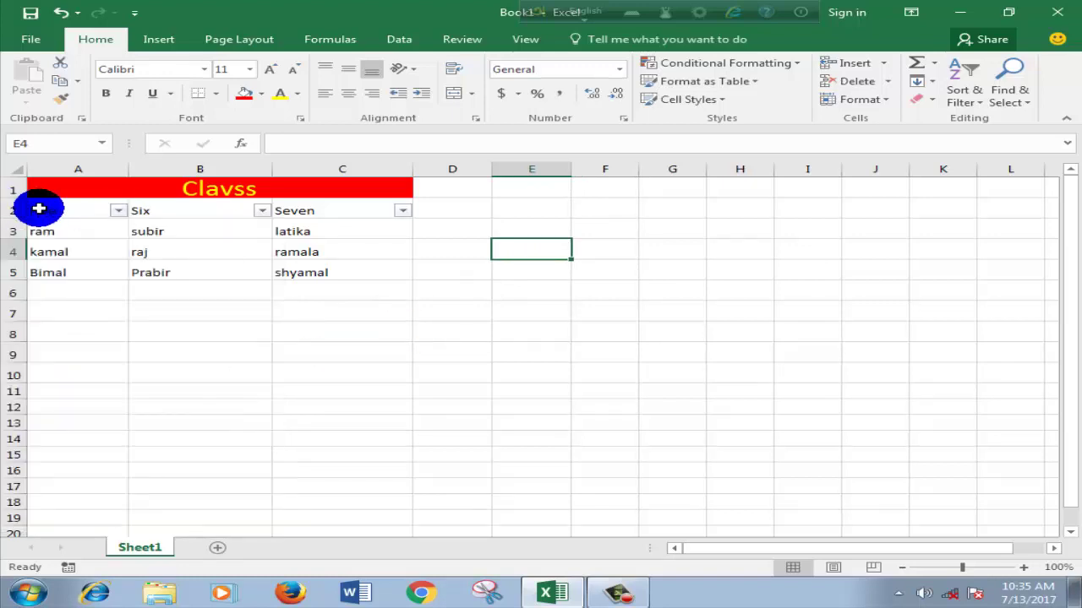
pyautogui.moveTo(39, 211); pyautogui.dragTo(321, 212)
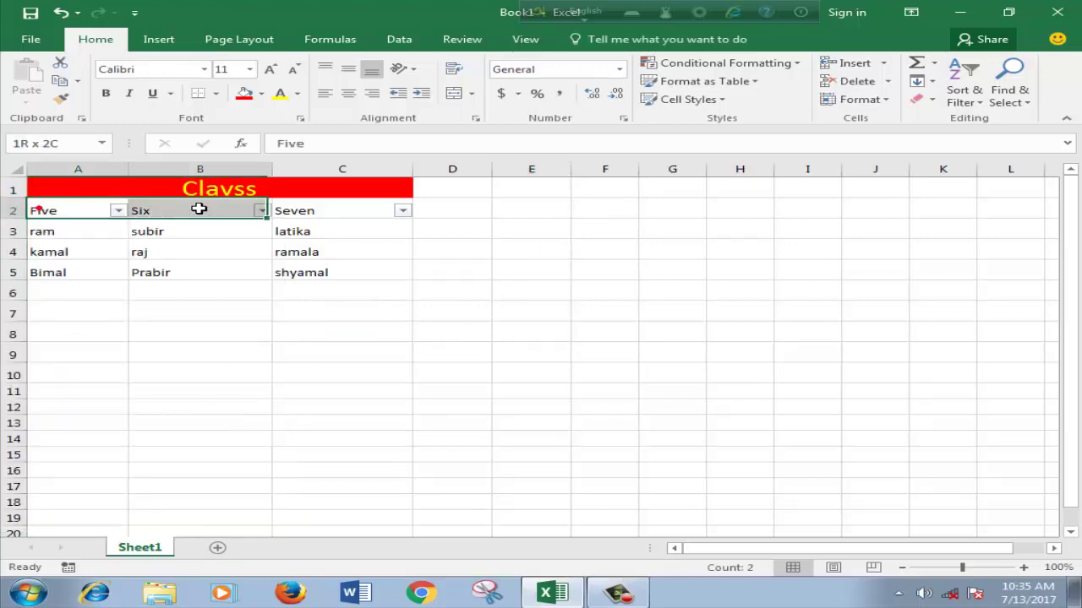
pyautogui.click(116, 211)
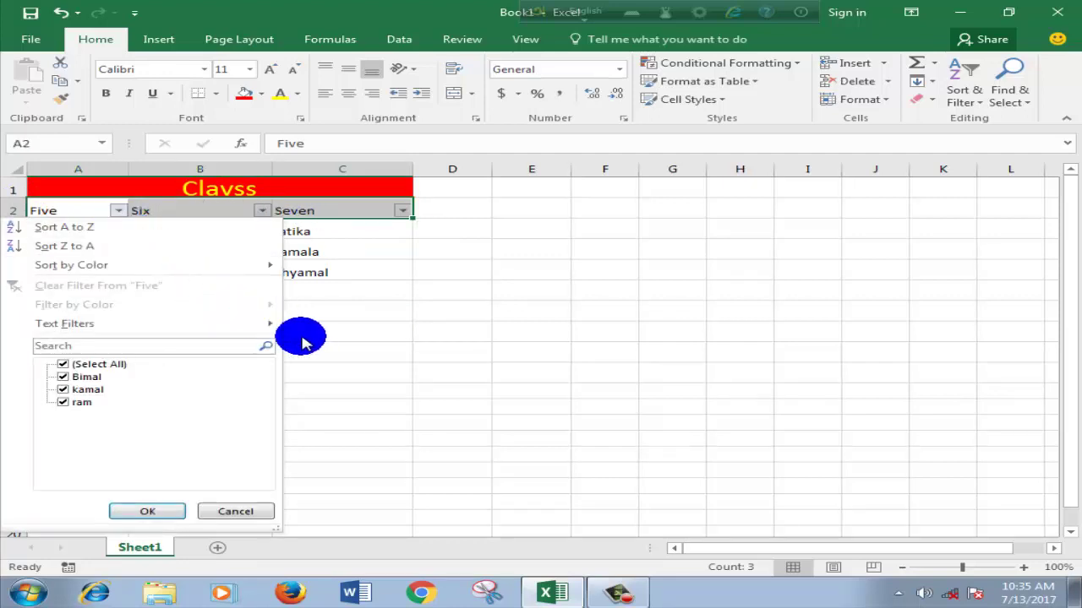
pyautogui.click(458, 292)
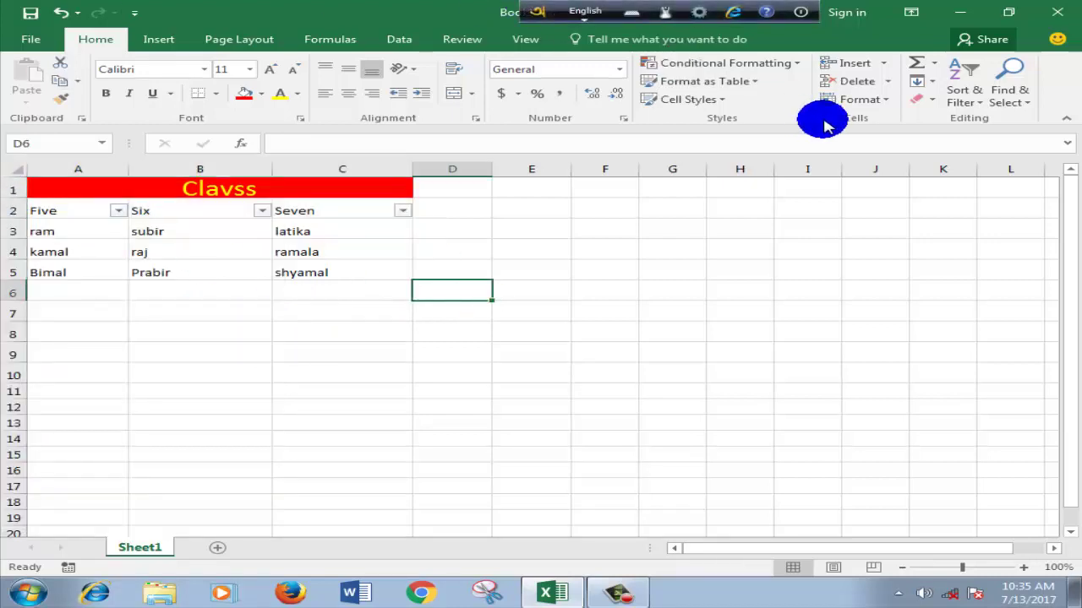
pyautogui.click(978, 110)
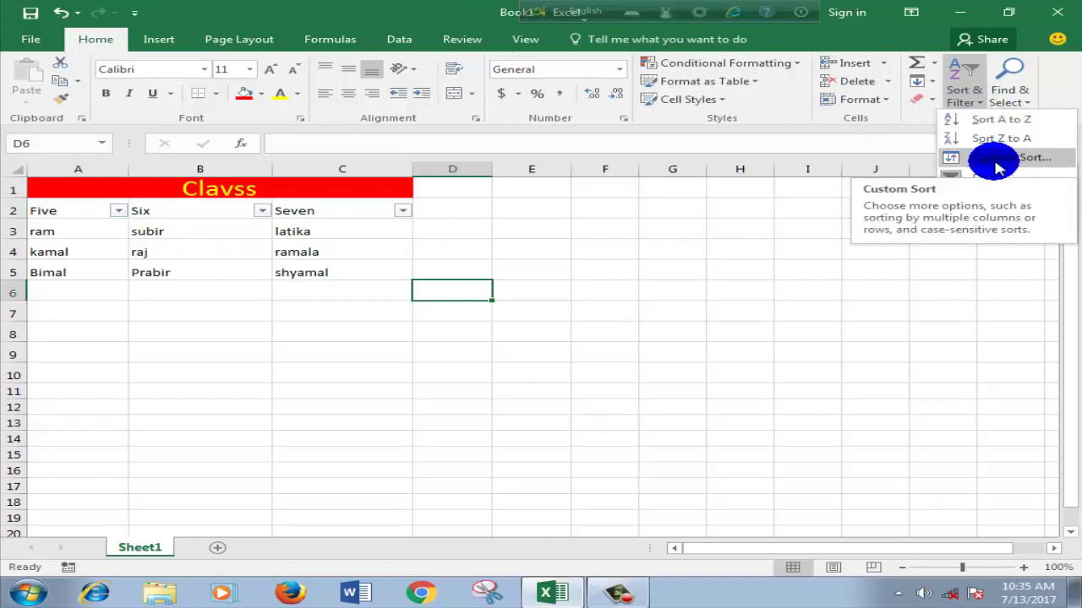
pyautogui.click(544, 227)
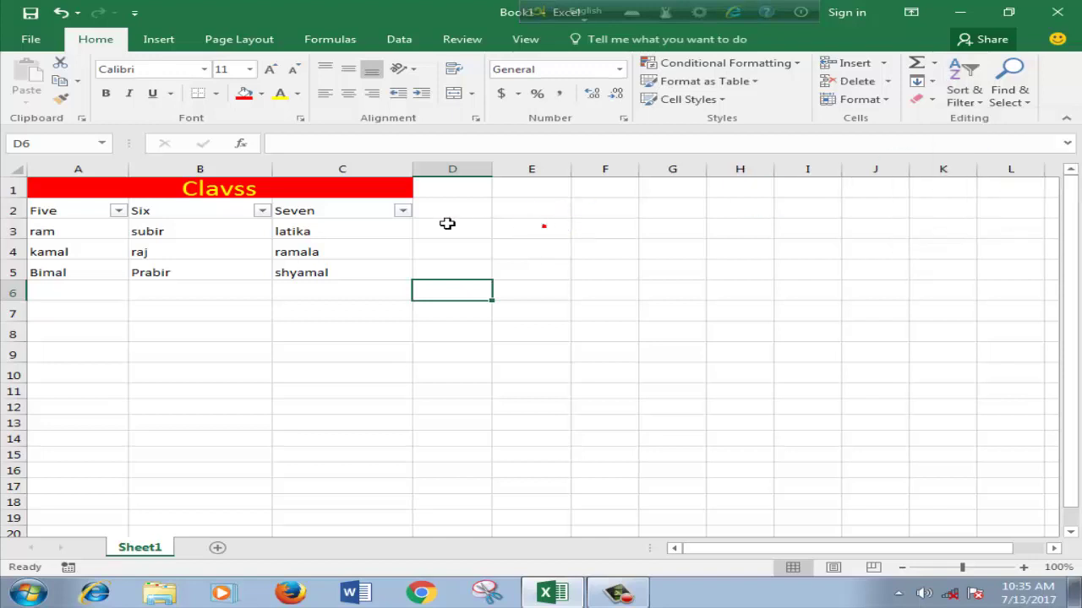
pyautogui.moveTo(37, 203); pyautogui.dragTo(351, 278)
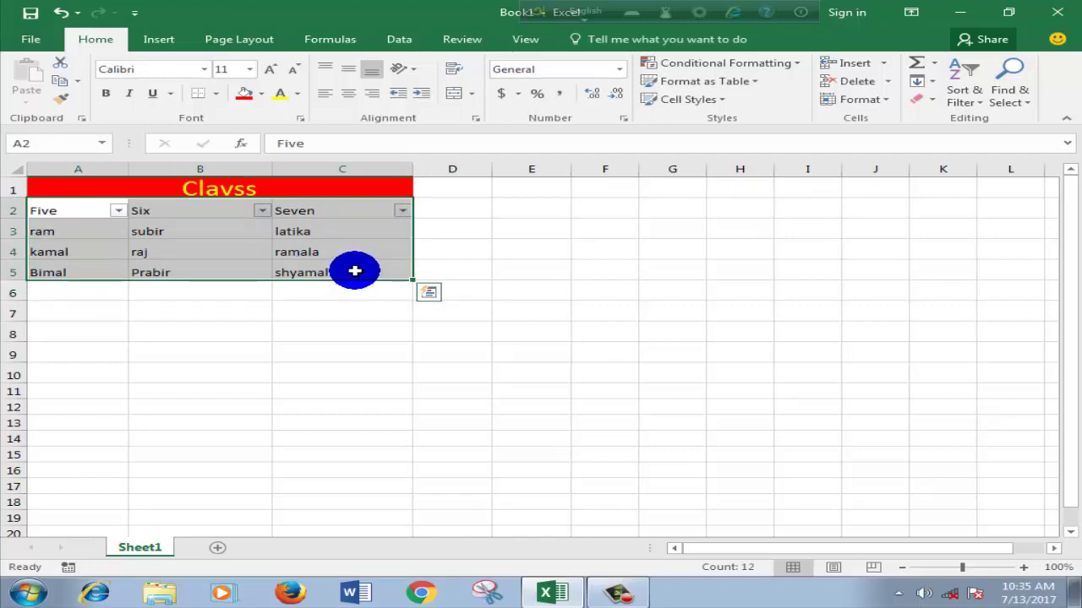
pyautogui.click(976, 107)
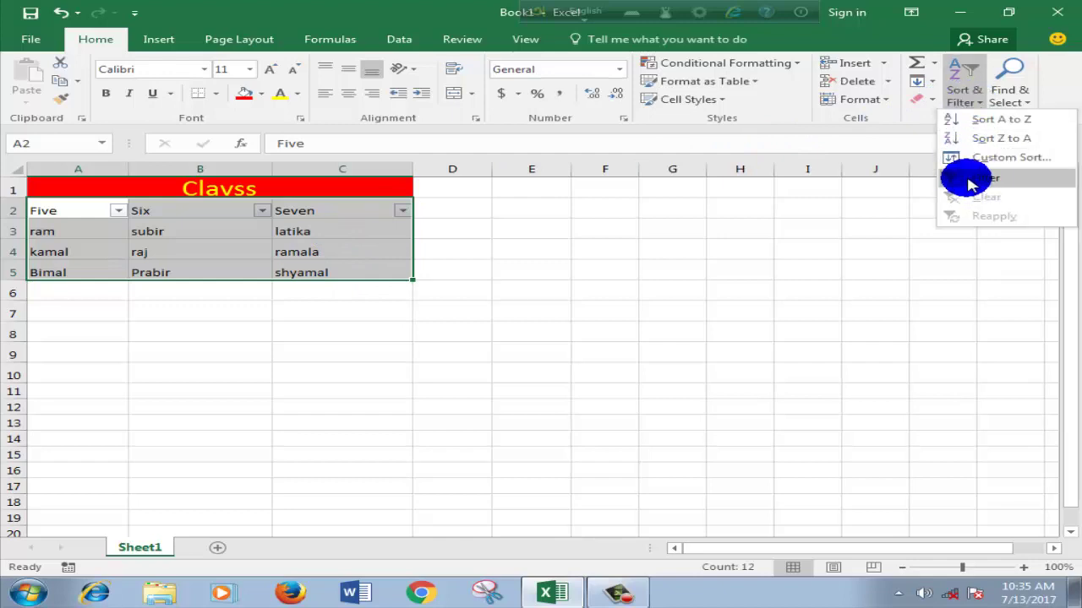
pyautogui.click(971, 180)
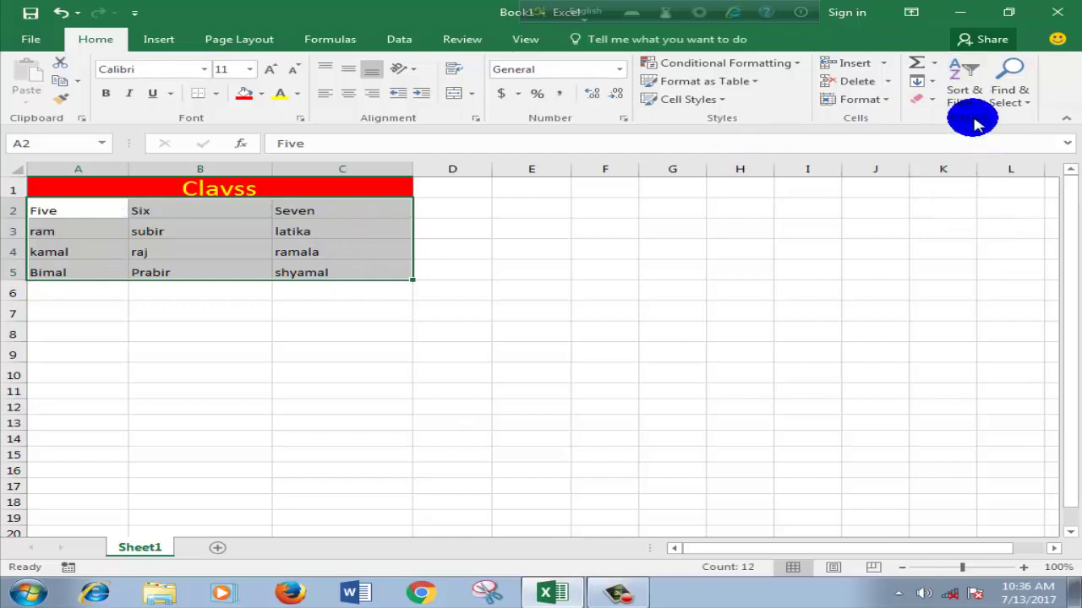
pyautogui.click(973, 118)
pyautogui.click(979, 175)
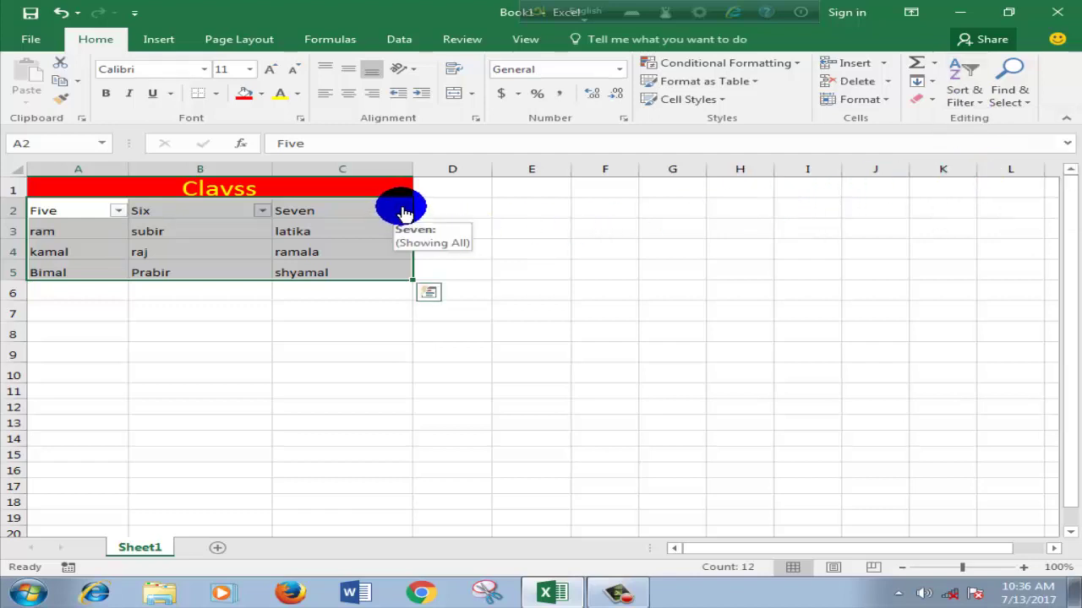
pyautogui.click(404, 212)
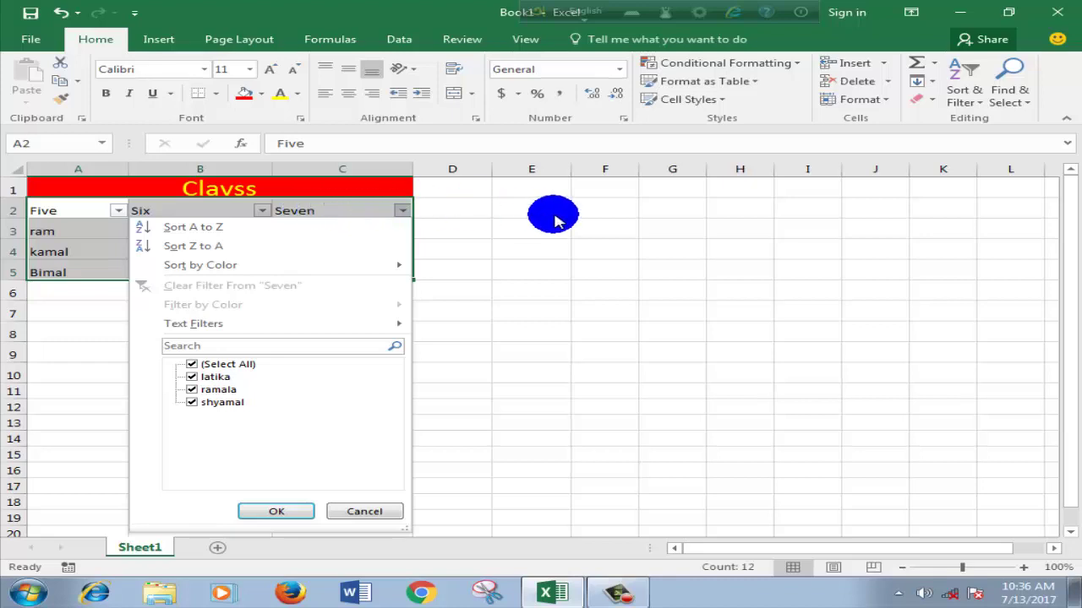
pyautogui.click(500, 225)
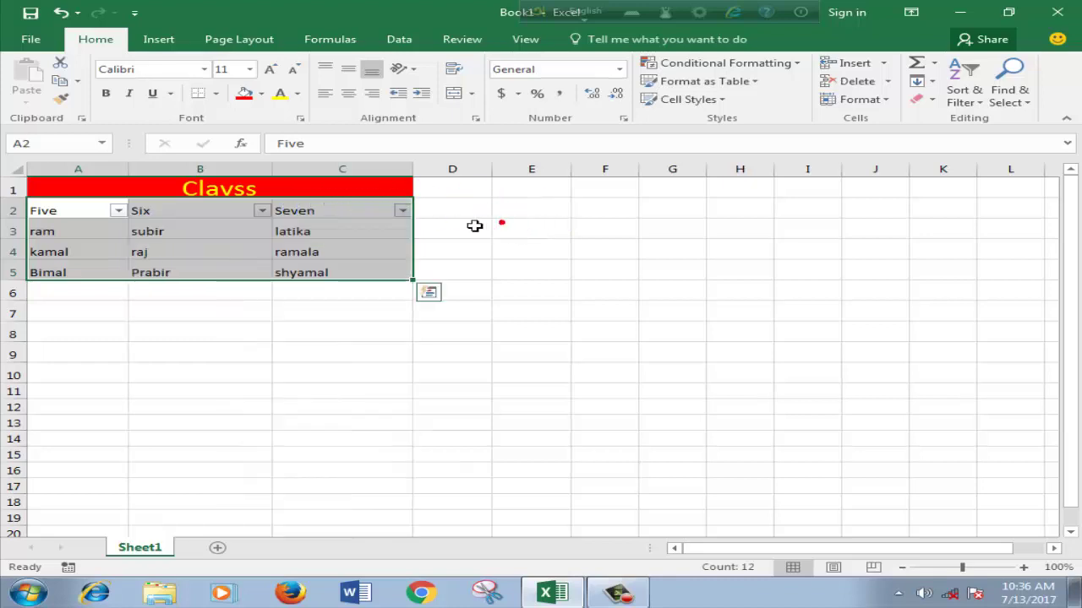
pyautogui.click(516, 246)
pyautogui.click(14, 210)
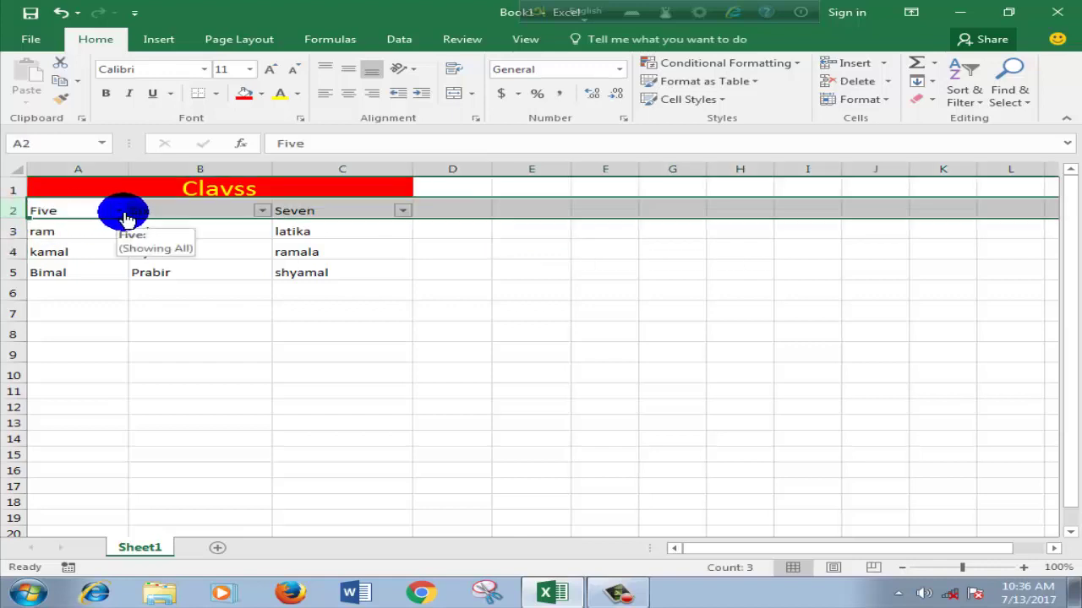
pyautogui.click(933, 66)
pyautogui.press('Escape')
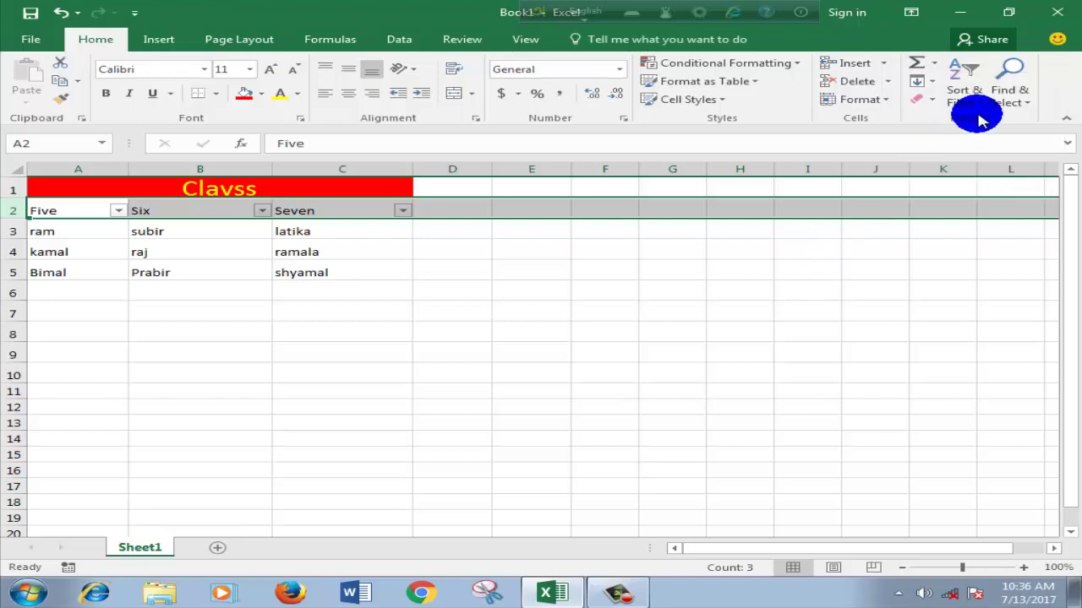
pyautogui.click(968, 95)
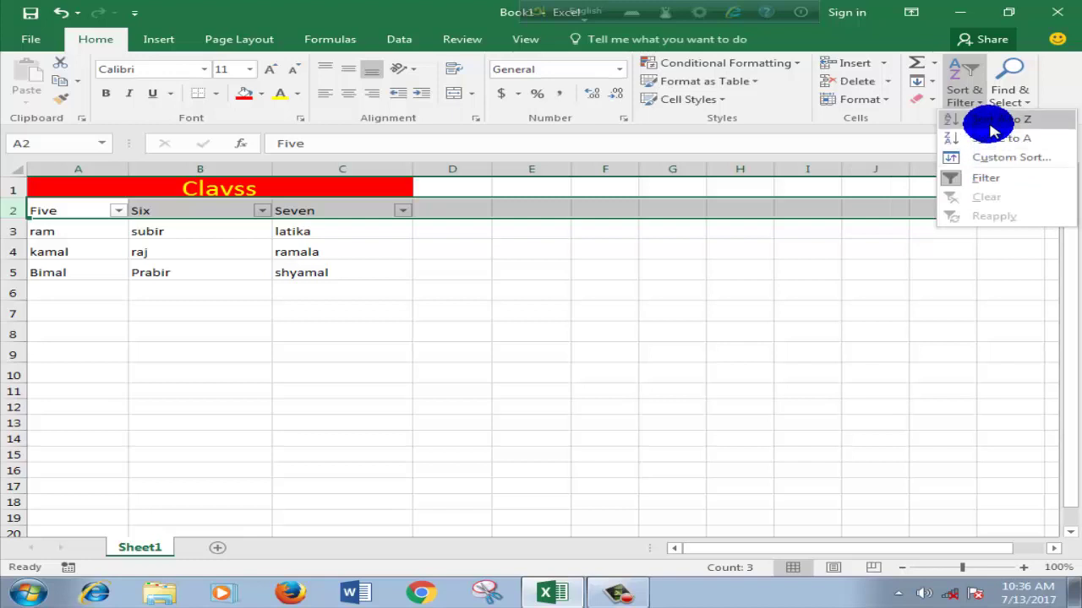
pyautogui.click(993, 131)
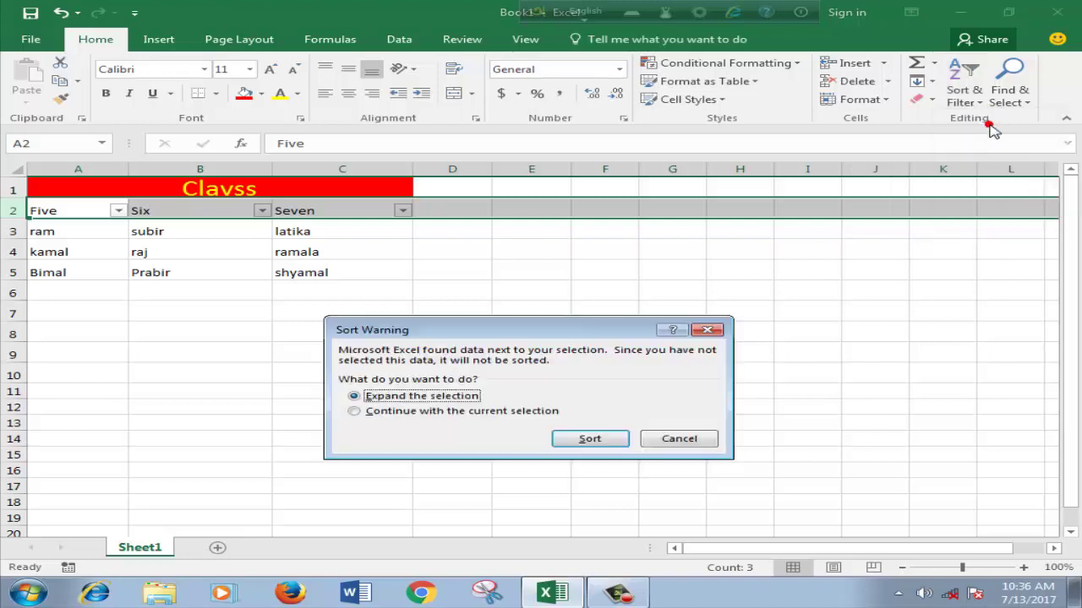
pyautogui.click(709, 322)
pyautogui.click(649, 333)
pyautogui.click(68, 210)
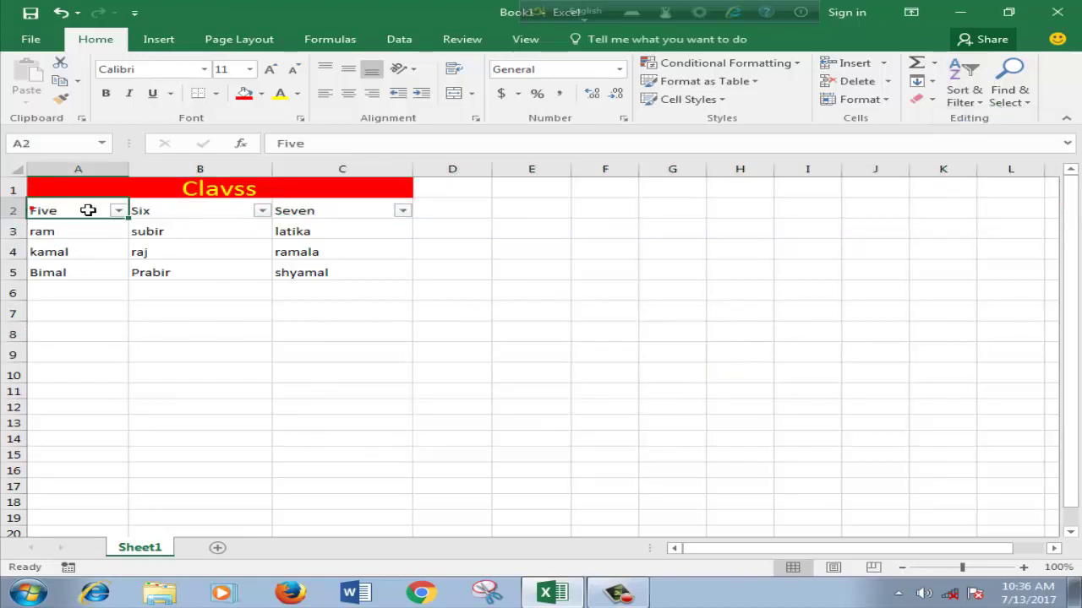
pyautogui.click(191, 333)
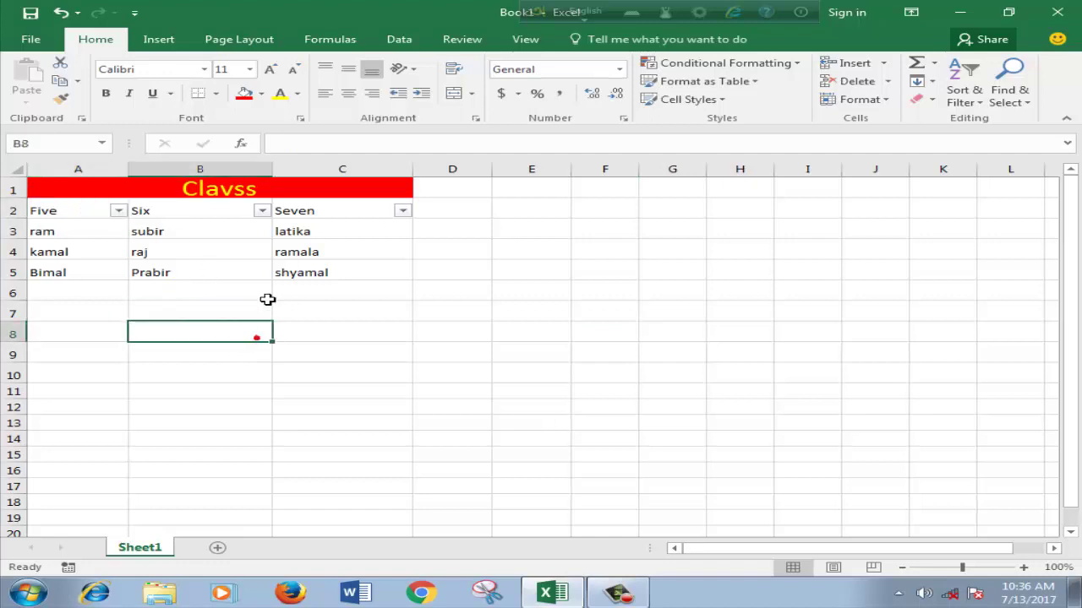
pyautogui.click(262, 211)
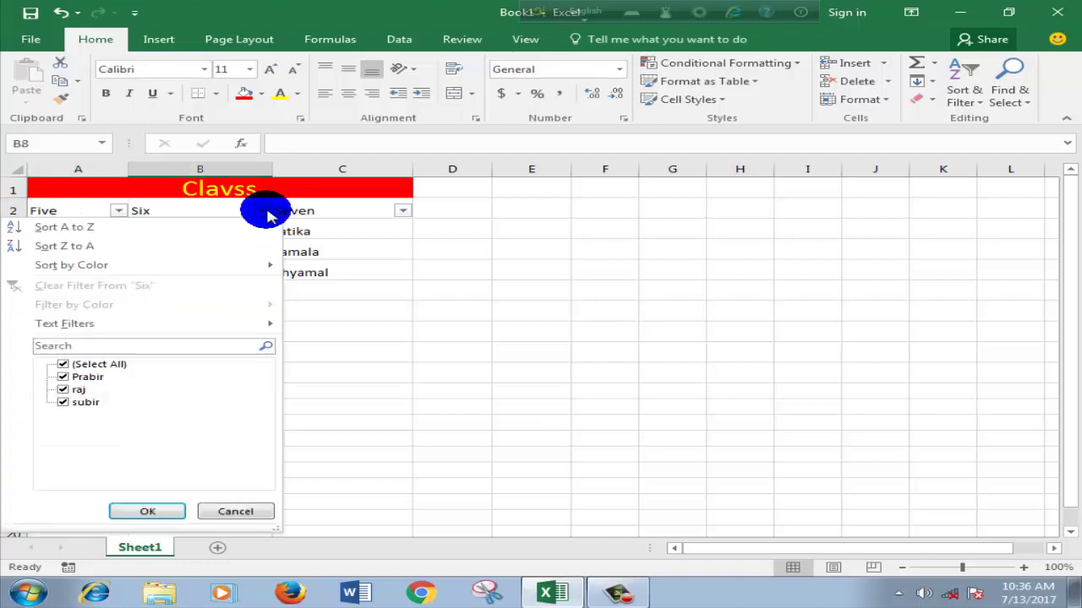
pyautogui.click(147, 511)
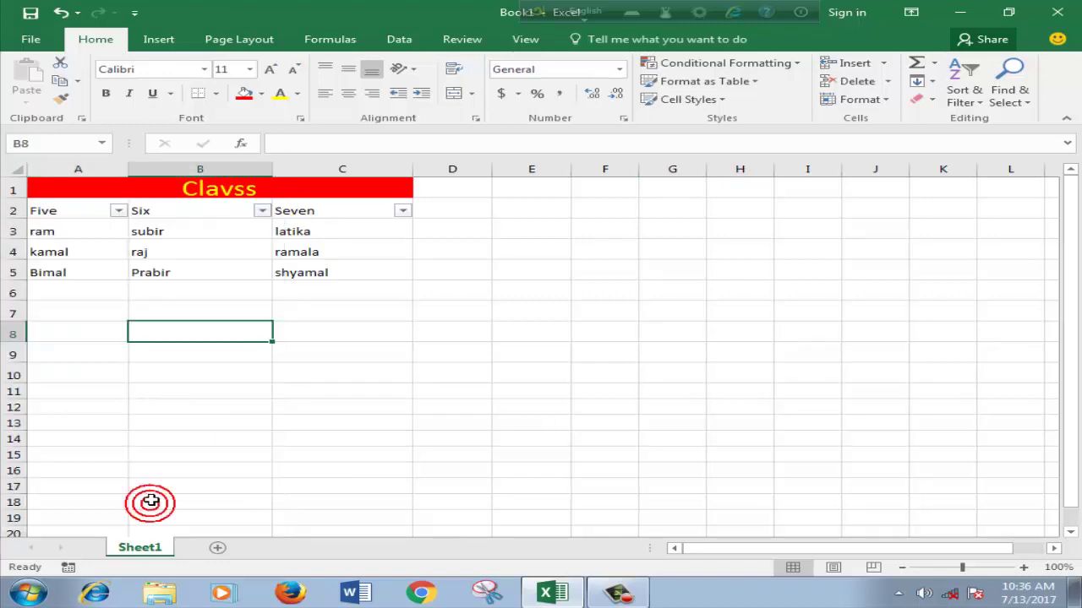
pyautogui.click(312, 424)
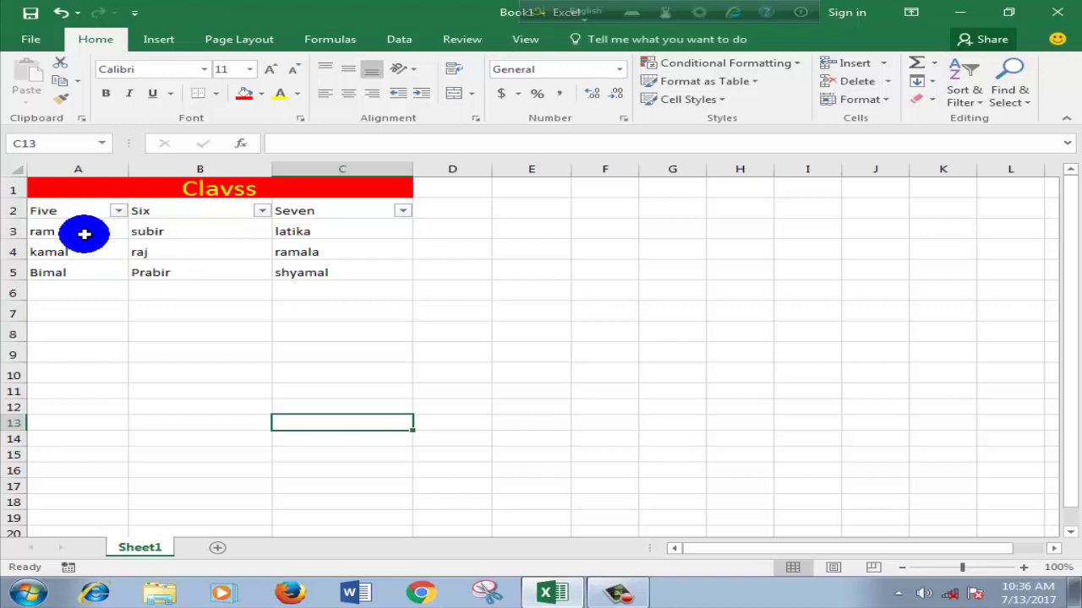
pyautogui.click(333, 353)
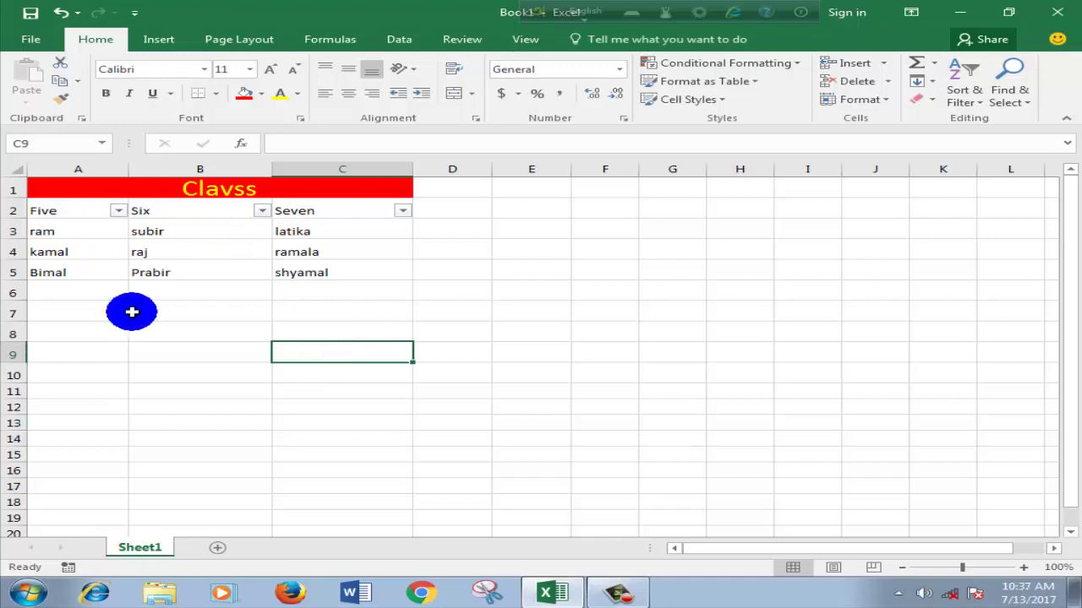
pyautogui.click(118, 210)
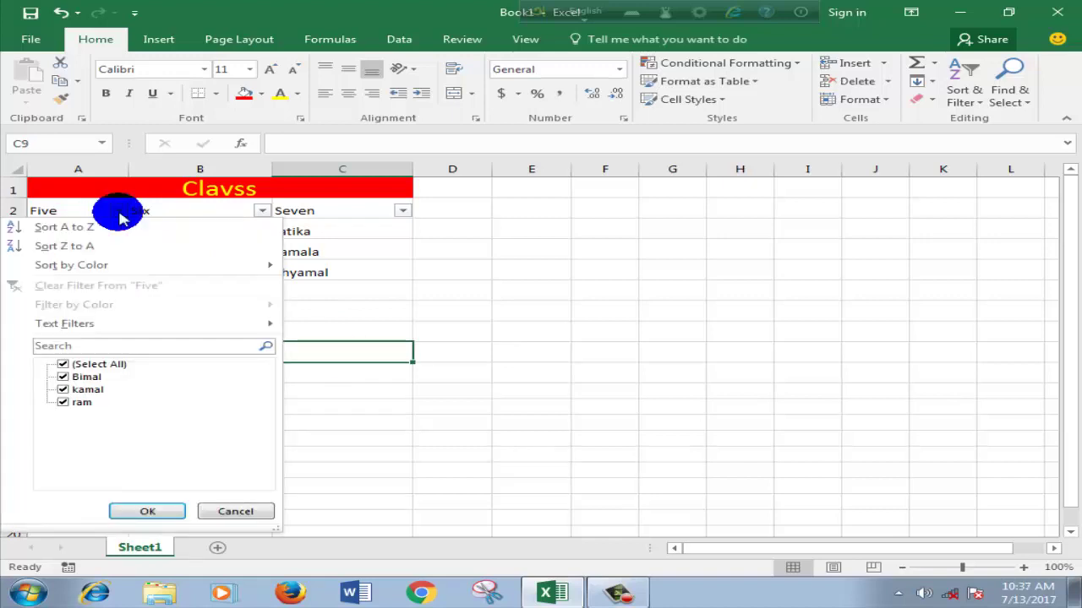
pyautogui.click(66, 365)
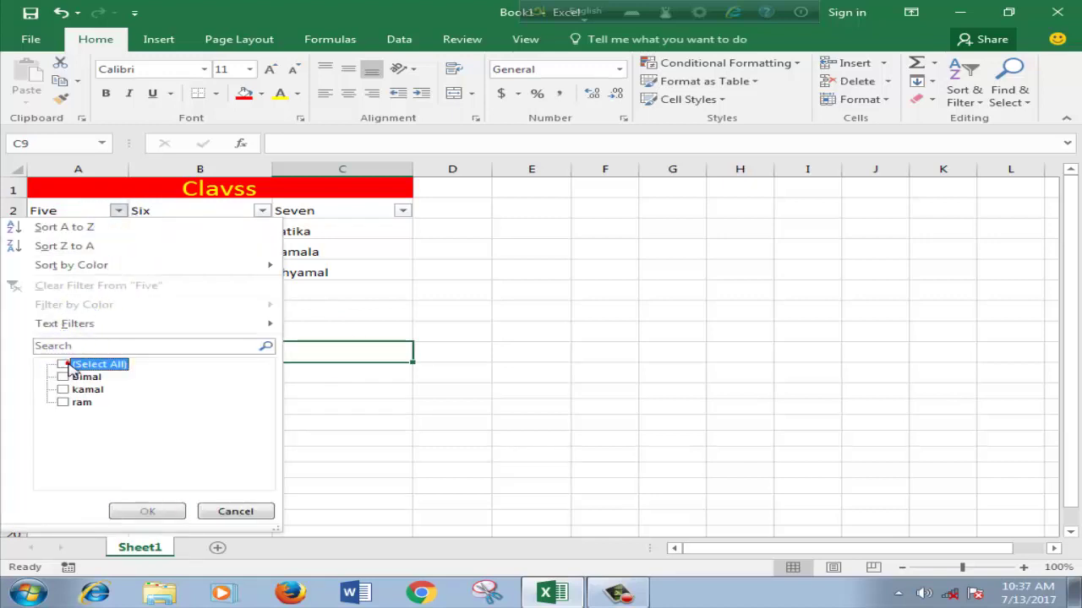
pyautogui.click(64, 377)
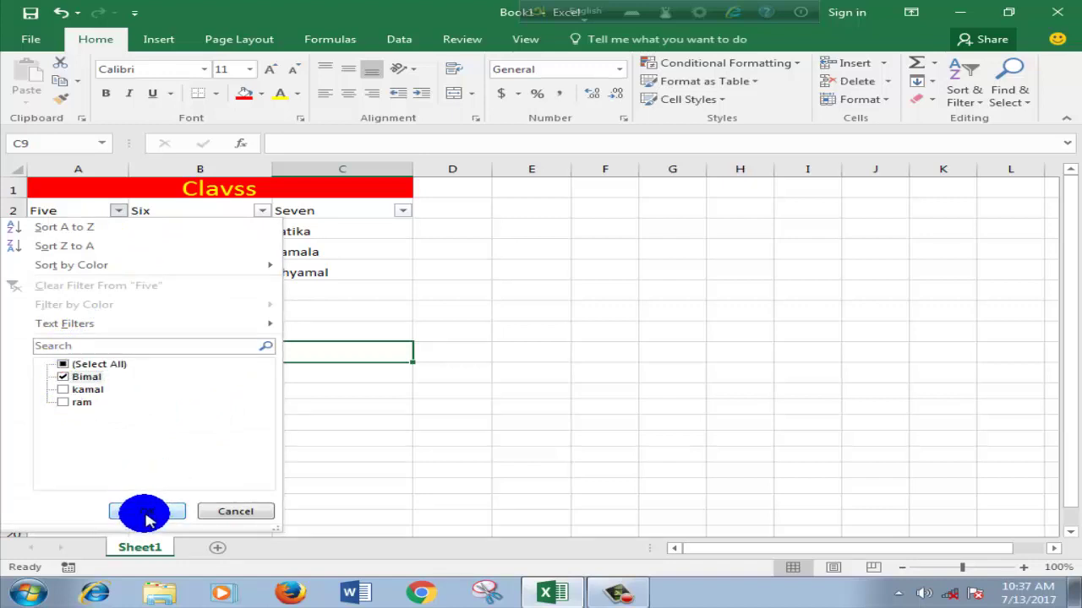
pyautogui.click(145, 514)
pyautogui.click(200, 461)
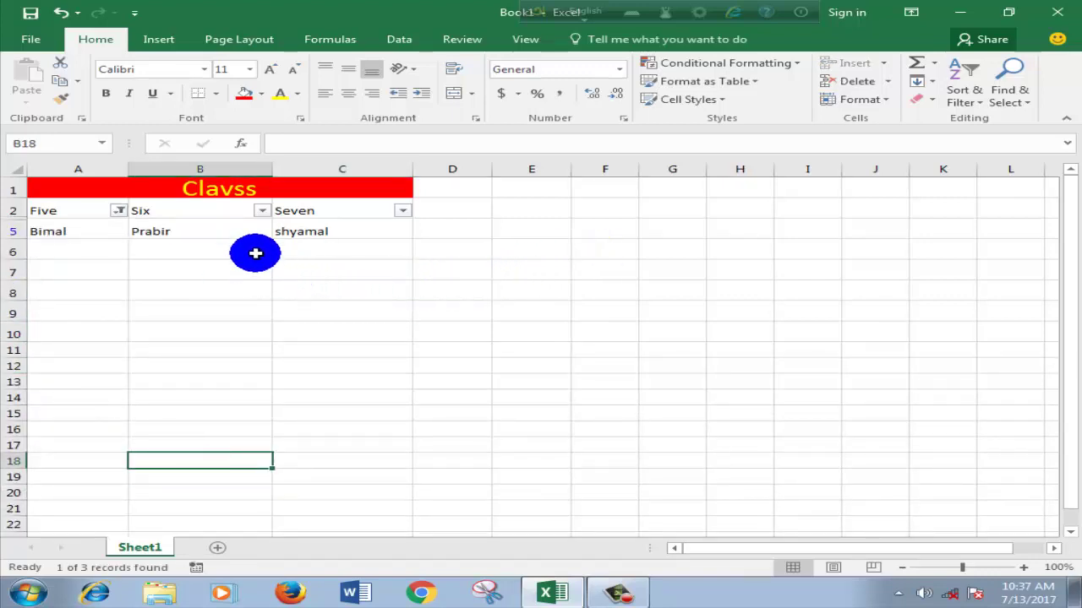
pyautogui.hotkey('ctrl', 'z')
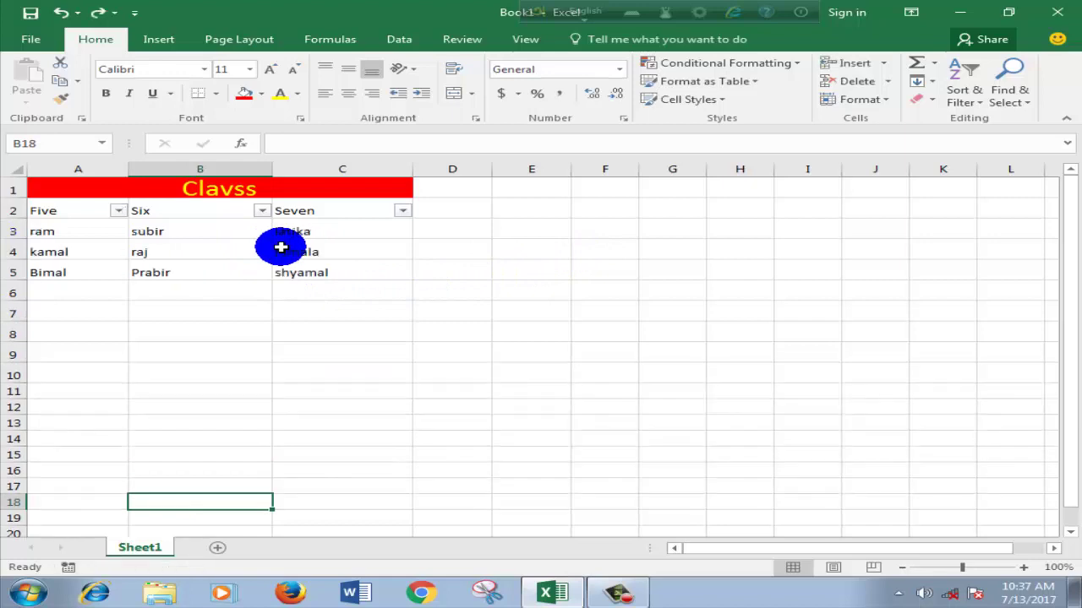
pyautogui.click(497, 280)
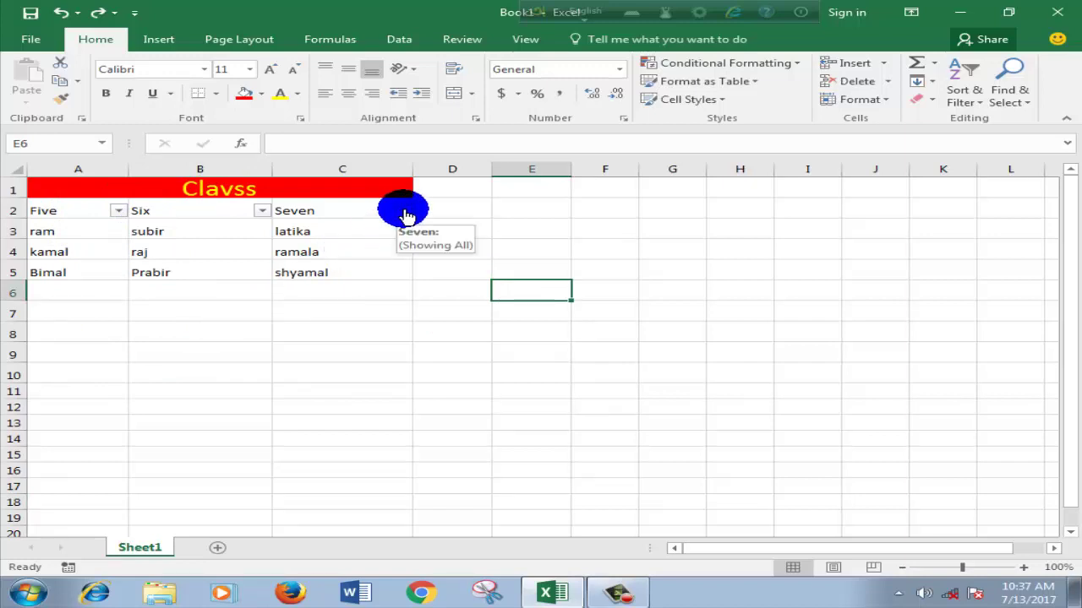
pyautogui.click(406, 211)
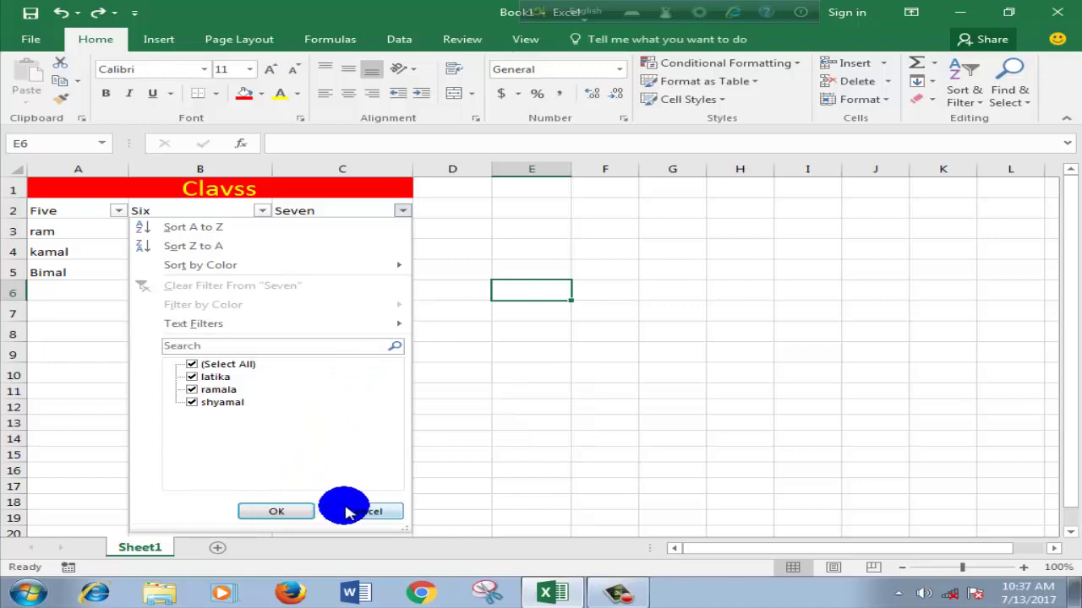
pyautogui.click(671, 387)
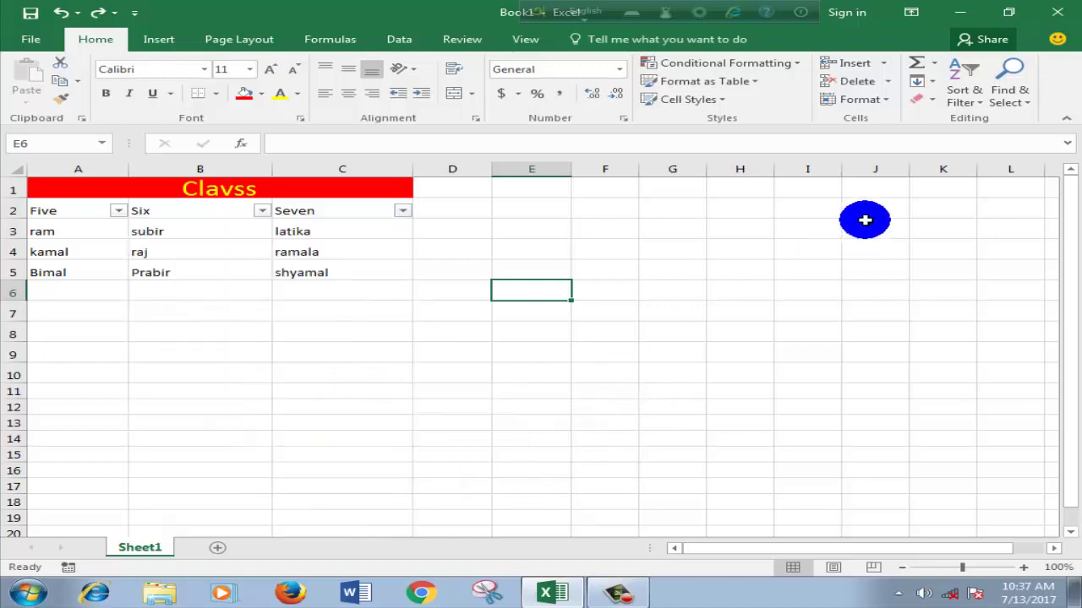
pyautogui.click(262, 212)
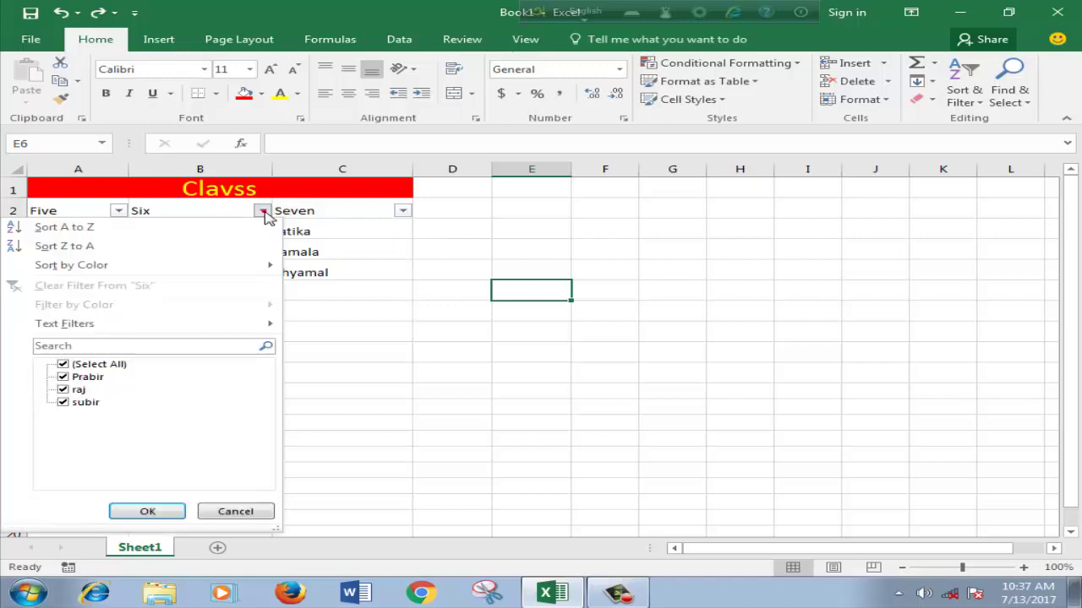
pyautogui.click(464, 311)
pyautogui.moveTo(49, 207); pyautogui.dragTo(363, 210)
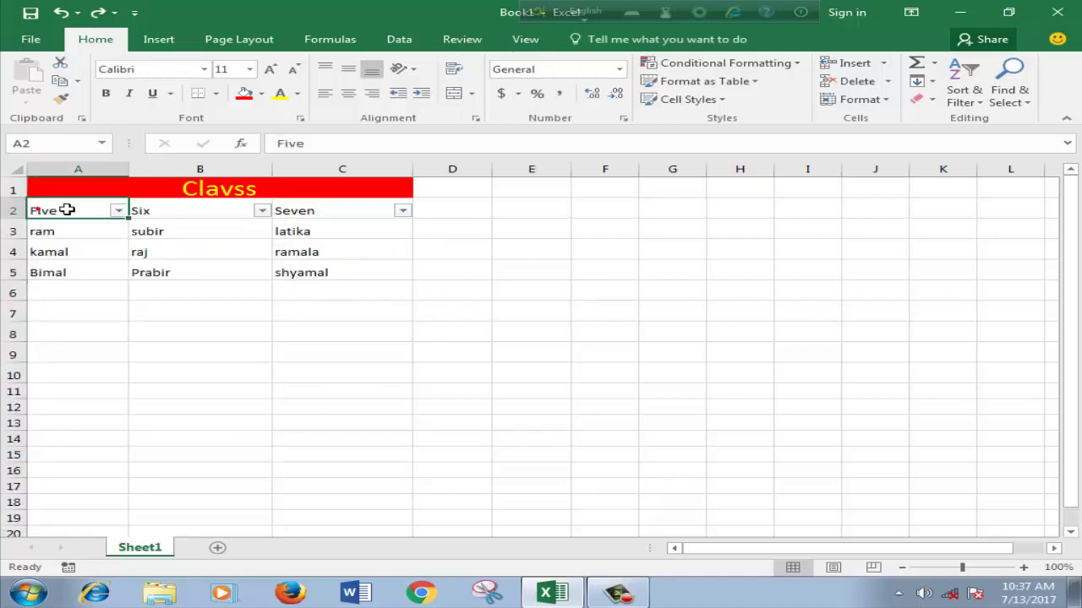
pyautogui.click(404, 211)
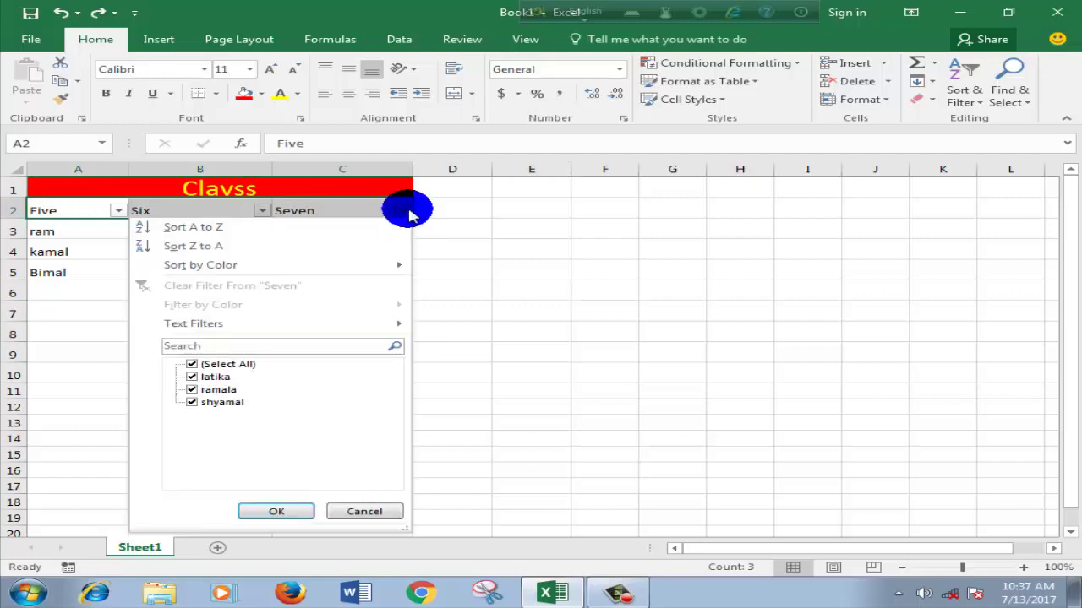
pyautogui.click(481, 264)
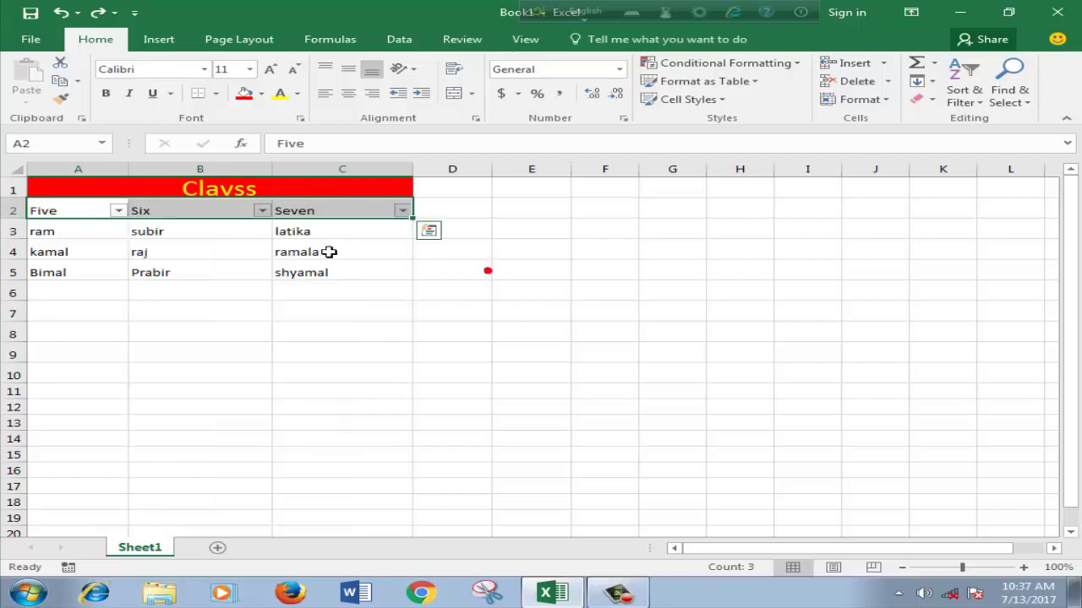
pyautogui.click(262, 211)
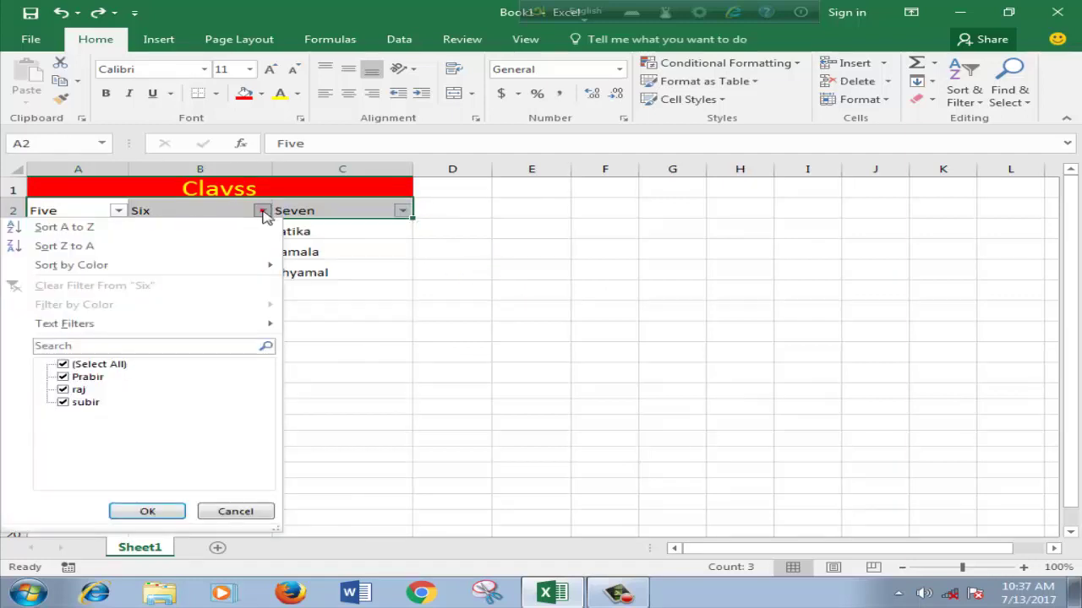
pyautogui.click(417, 338)
pyautogui.click(519, 325)
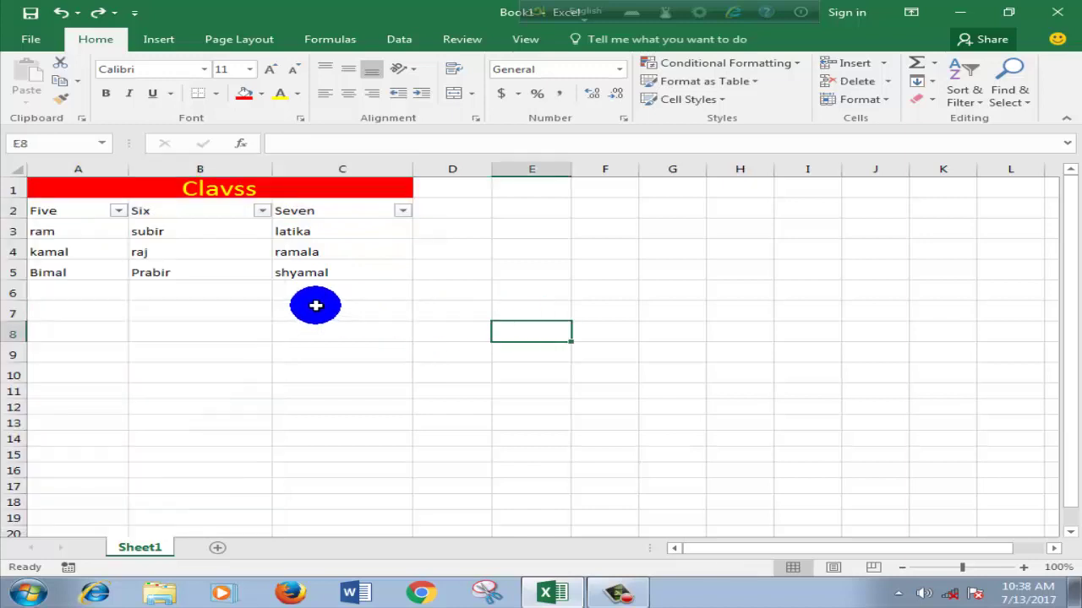
pyautogui.moveTo(77, 190)
pyautogui.mouseDown()
pyautogui.moveTo(158, 284)
pyautogui.moveTo(164, 270)
pyautogui.mouseUp()
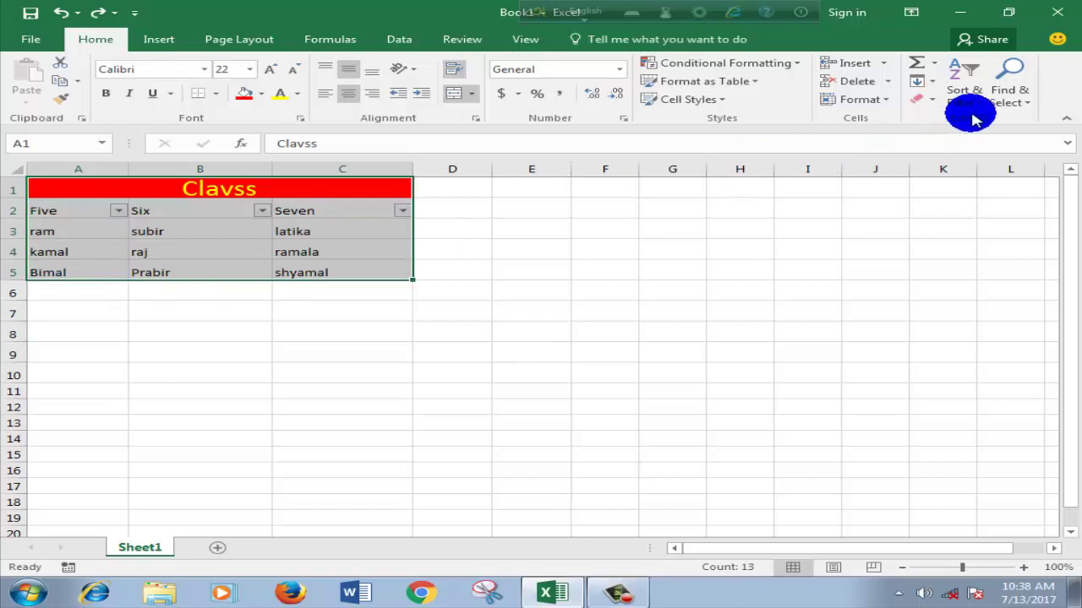
pyautogui.click(1006, 95)
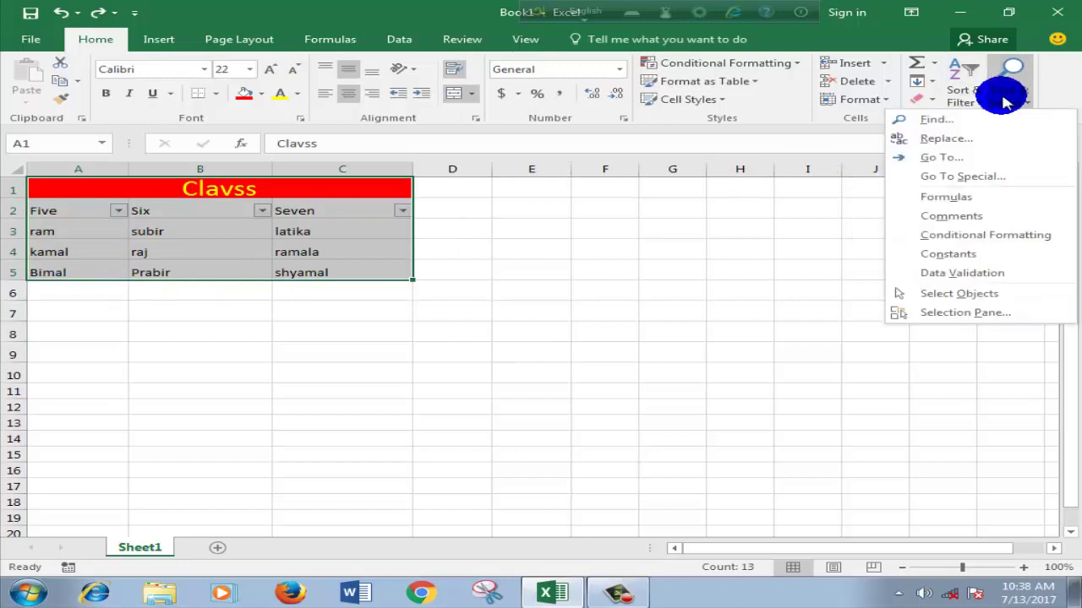
pyautogui.click(939, 114)
pyautogui.write('ram')
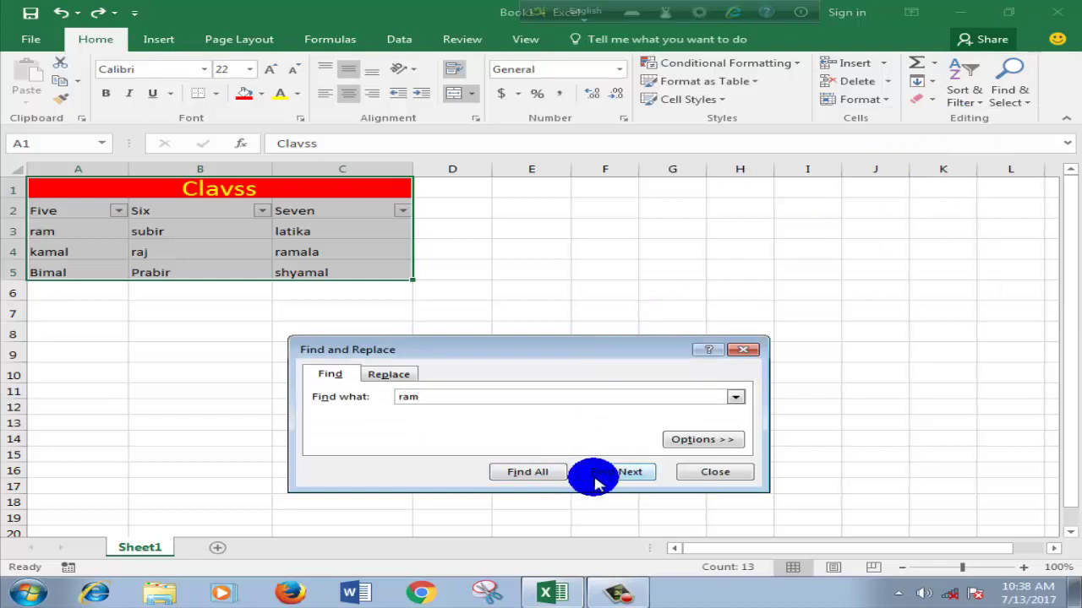
pyautogui.click(598, 478)
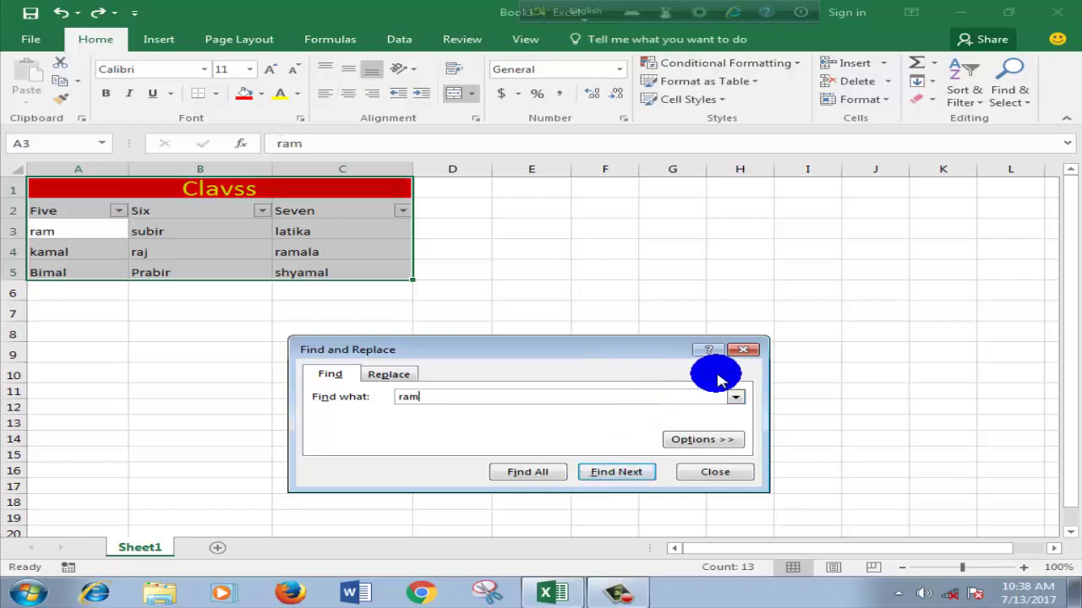
pyautogui.click(747, 351)
pyautogui.click(550, 364)
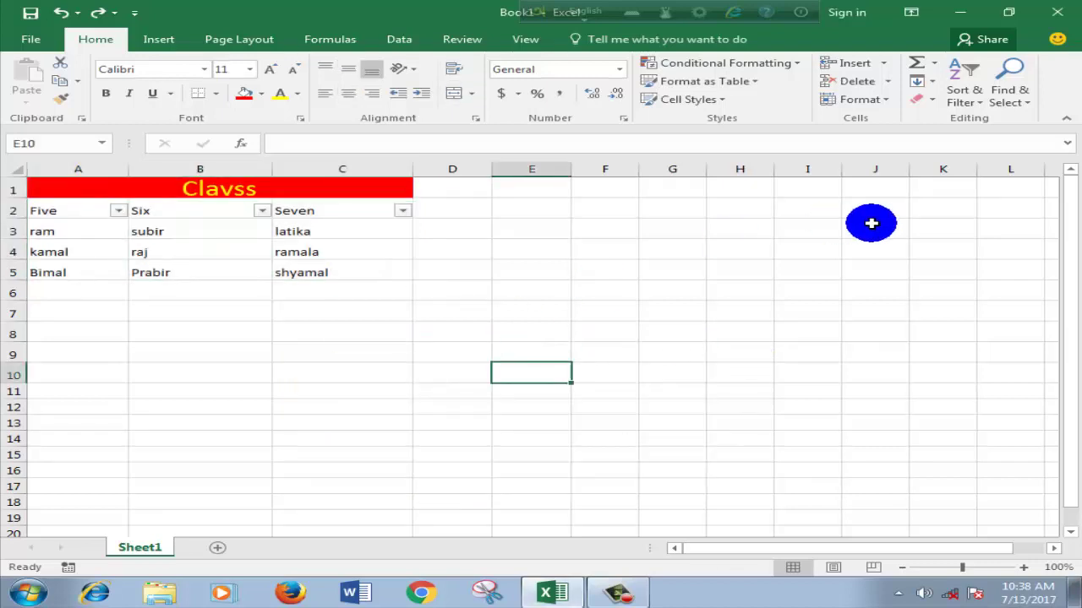
# Minimize Excel and stop the capture in the screen recorder panel.
pyautogui.click(618, 593)
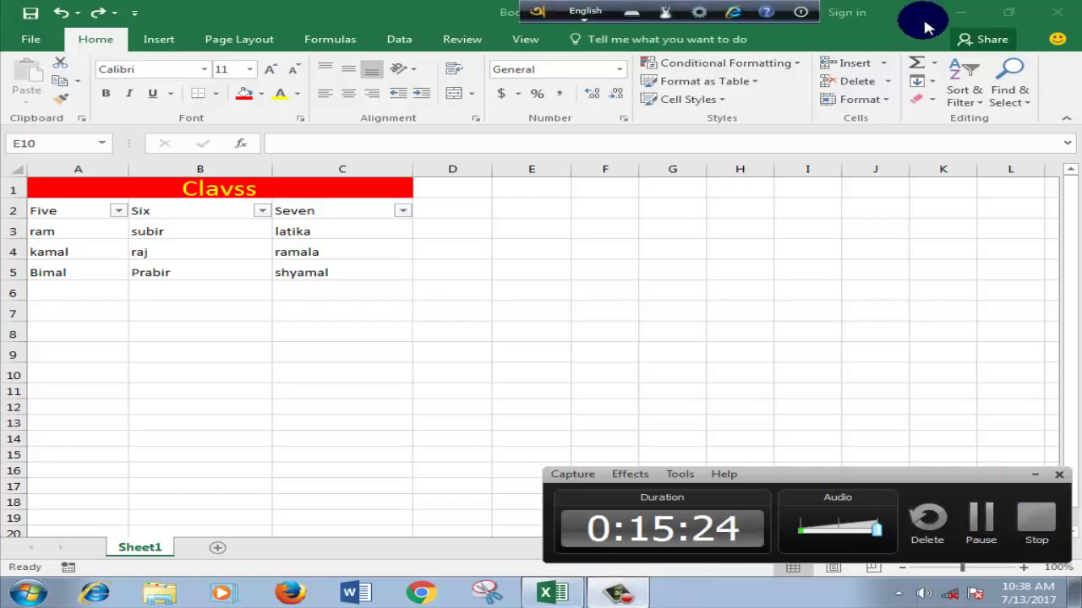
pyautogui.click(964, 15)
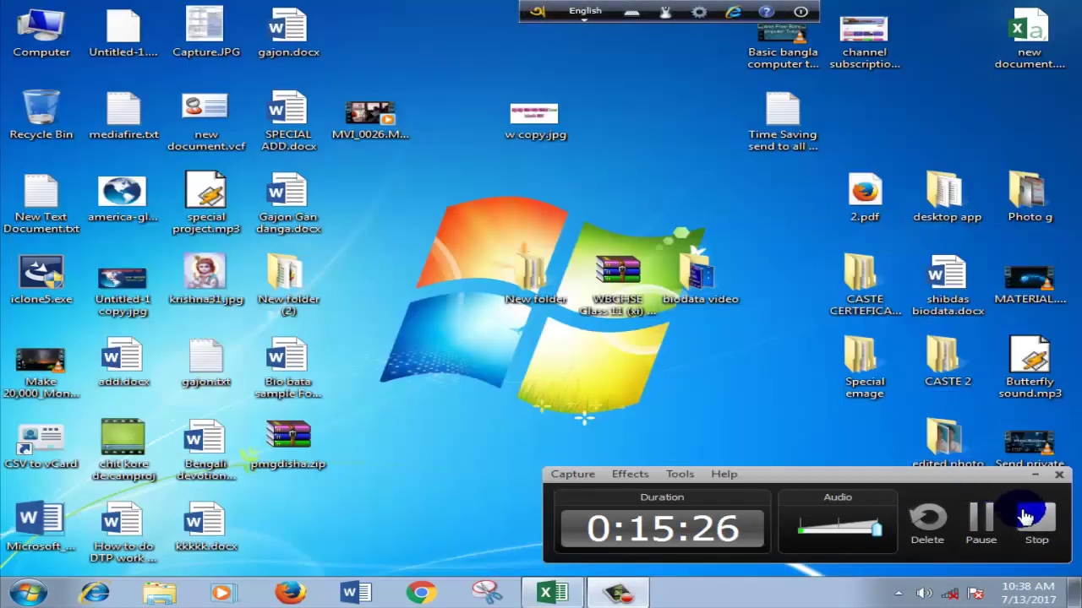
pyautogui.click(1025, 516)
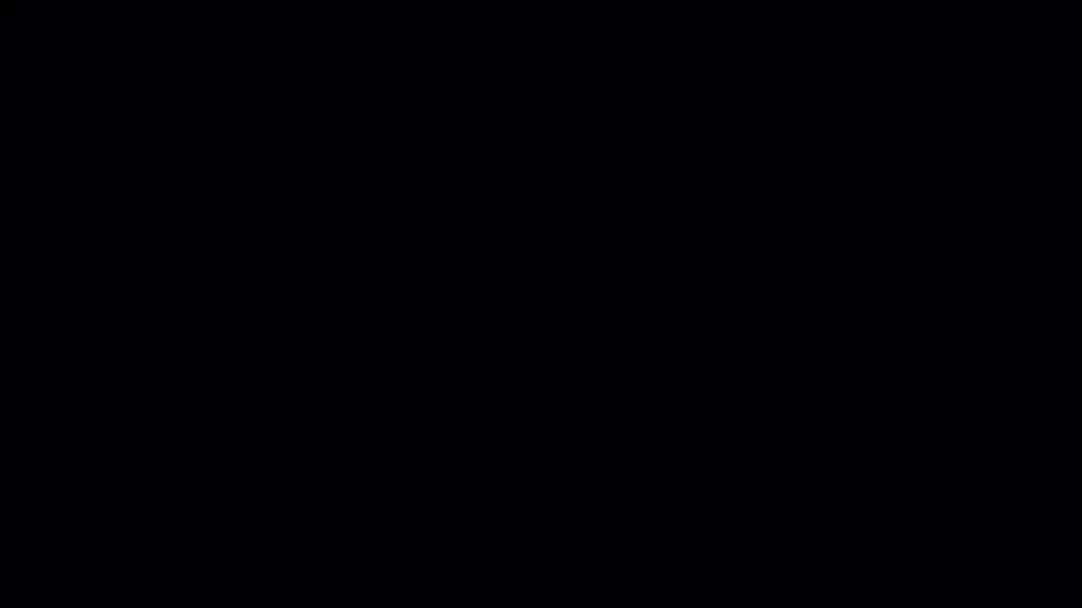